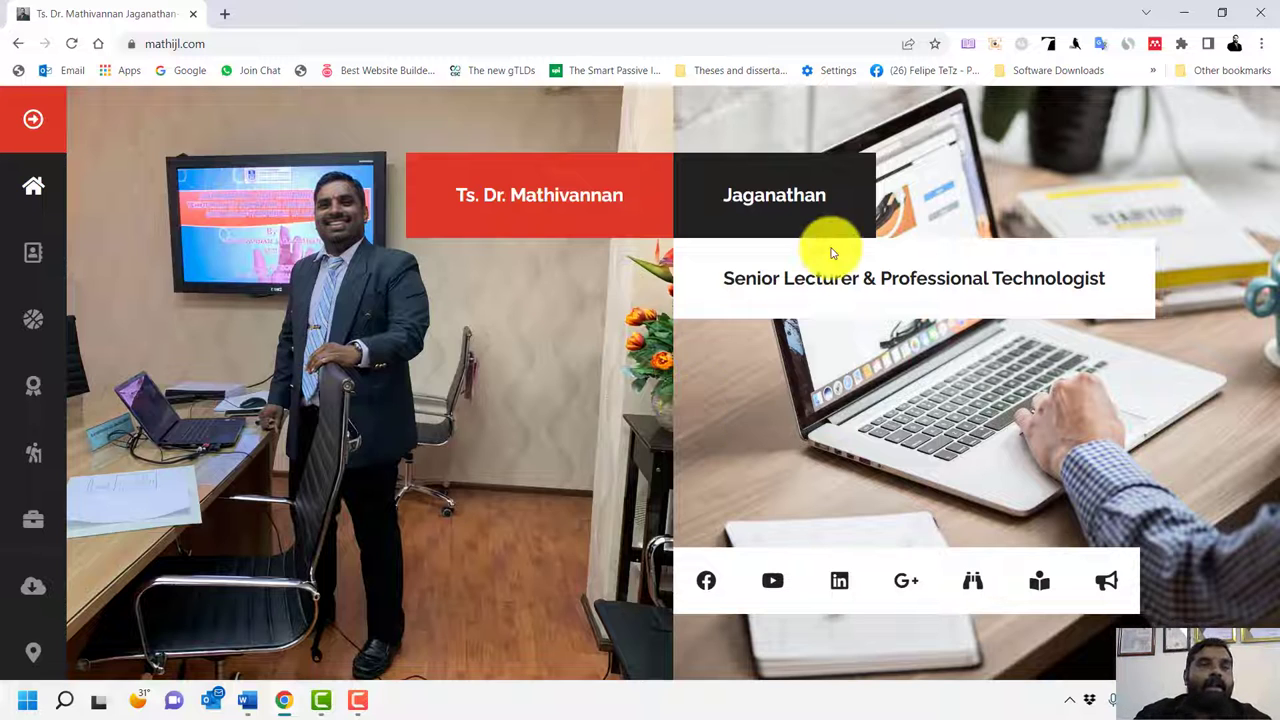
Go to canva.com/education to load the 'Inspiring teachers and engaging students' page
click(235, 44)
text(c)
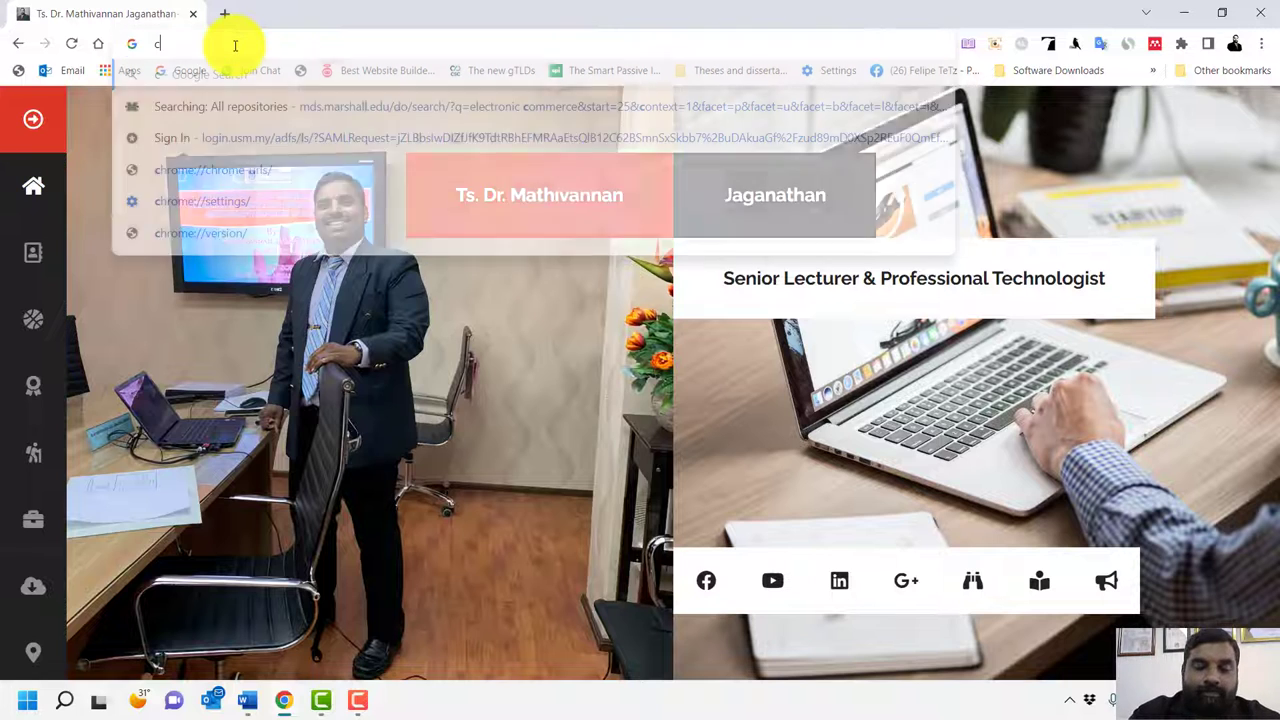
text(anva.)
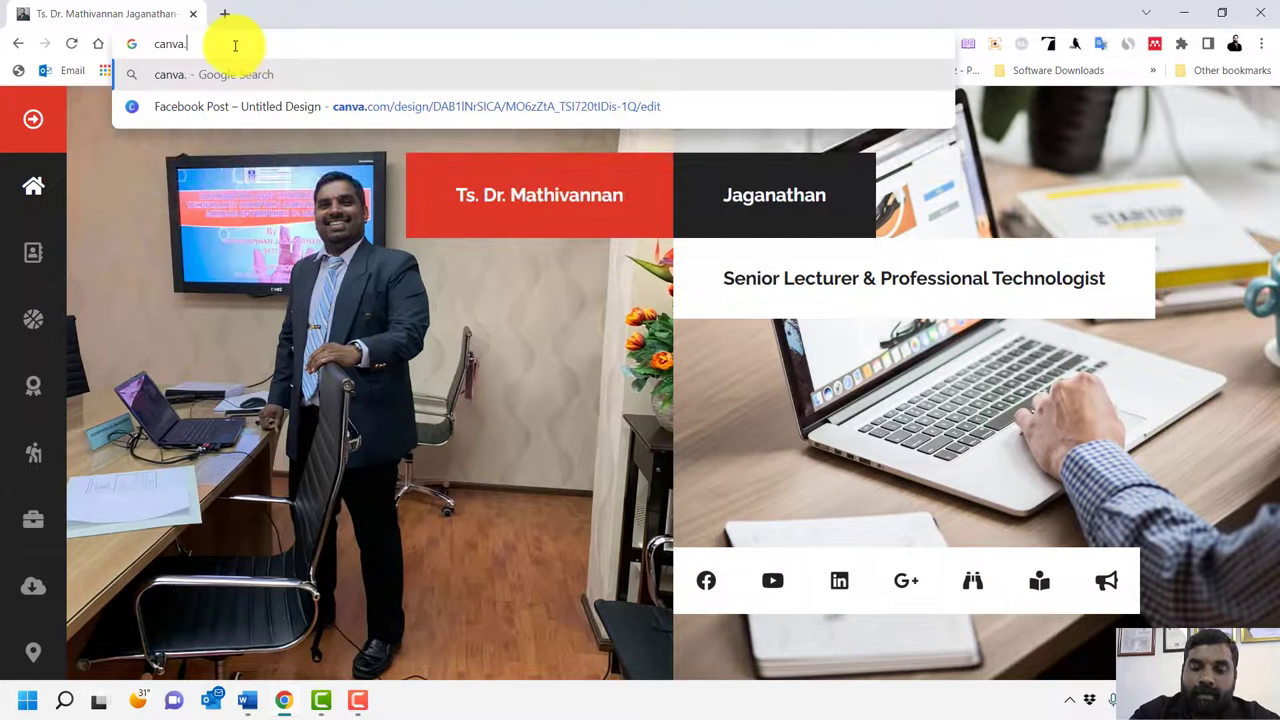
text(com/e)
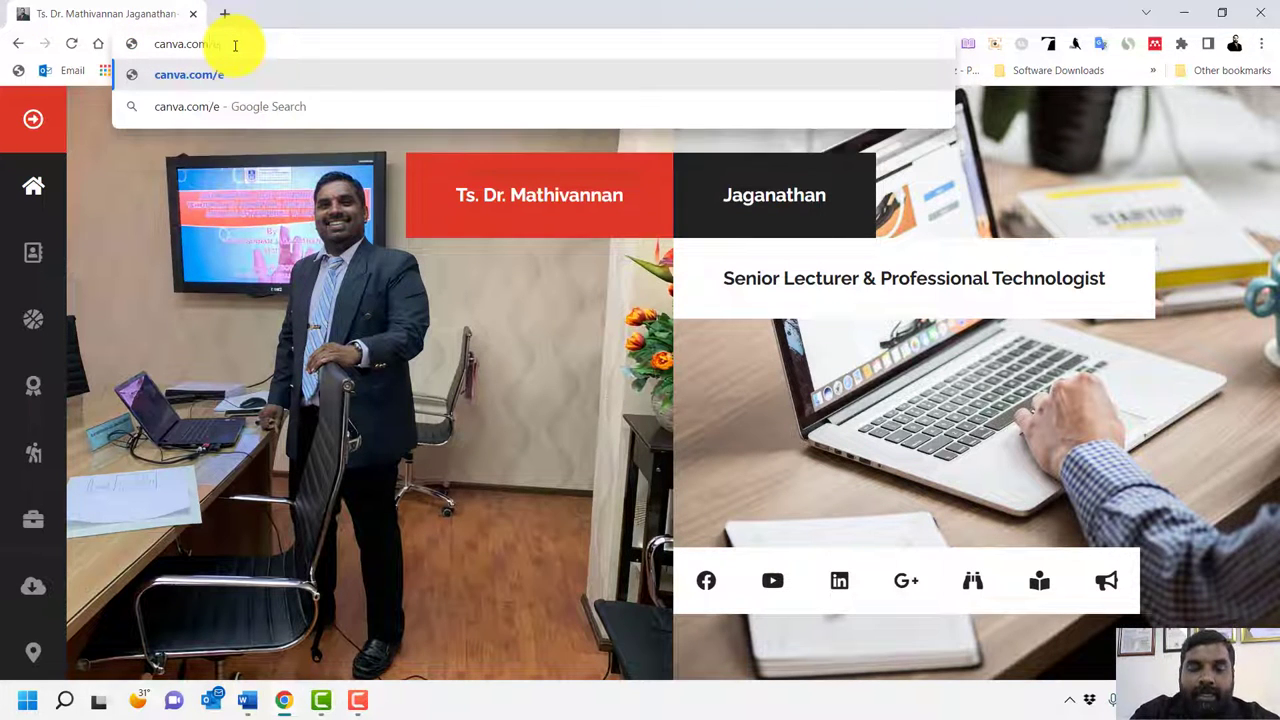
text(ducation)
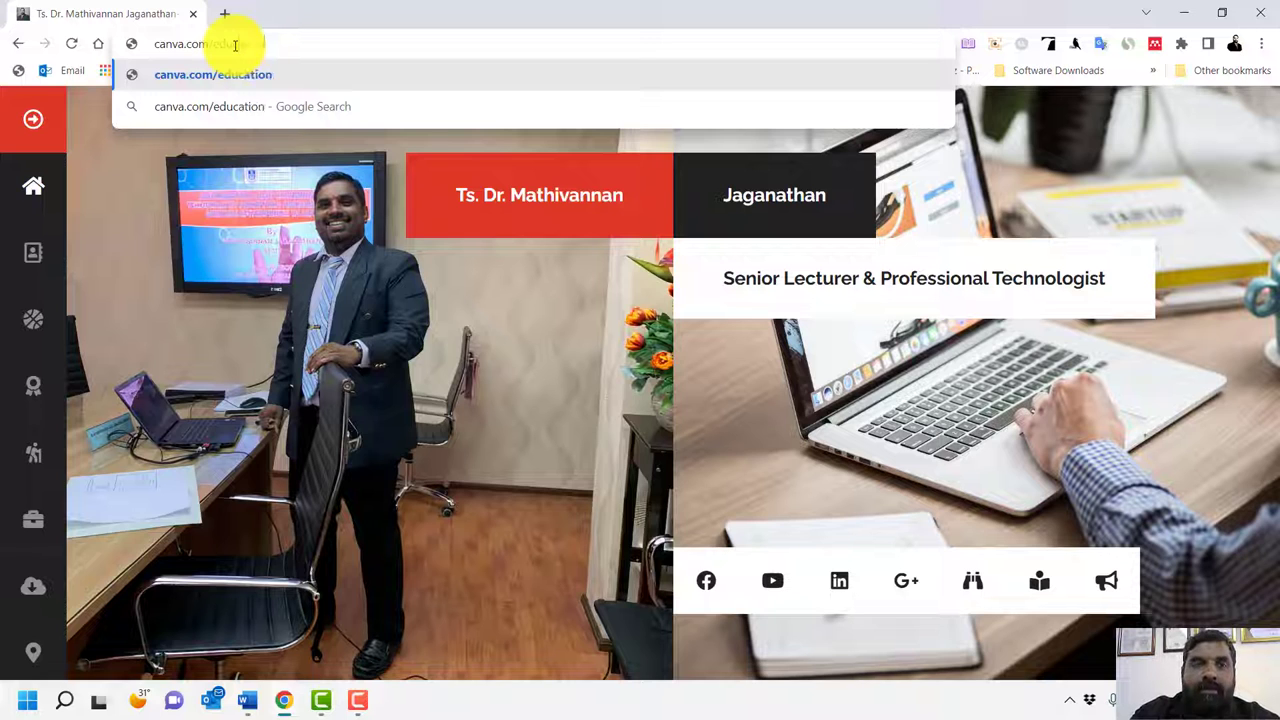
key(Return)
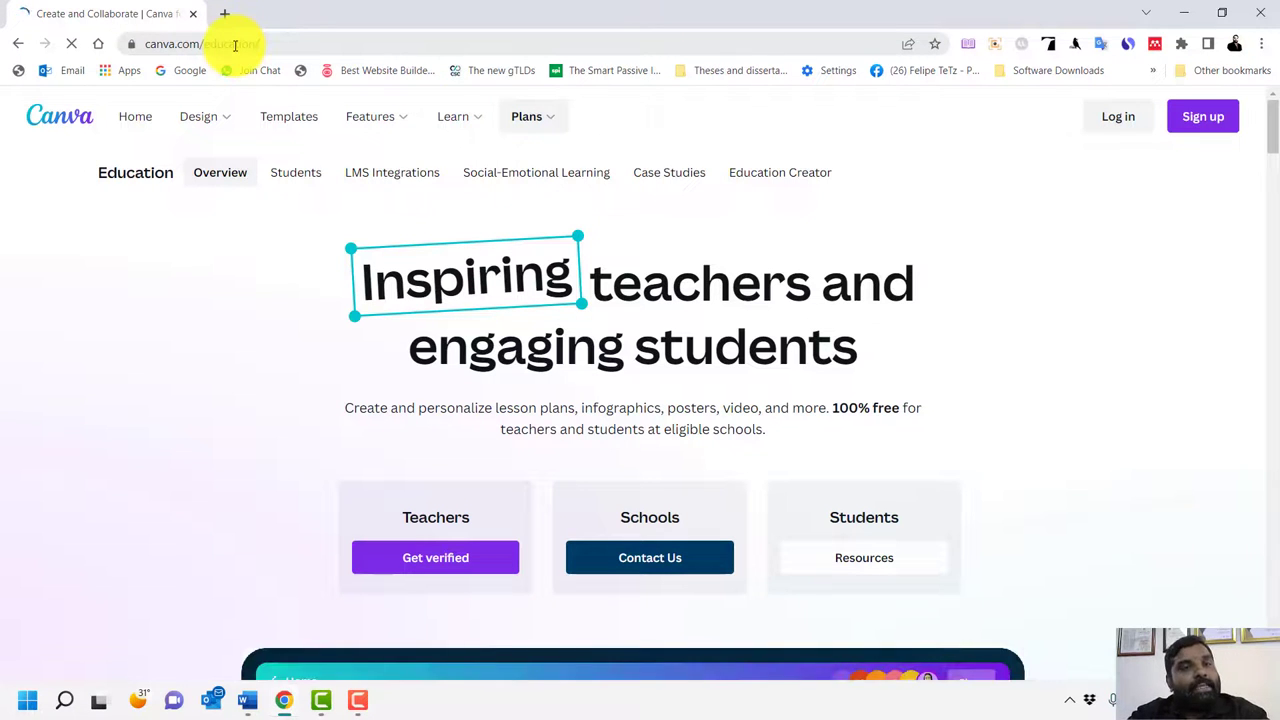
mouse_move(190, 122)
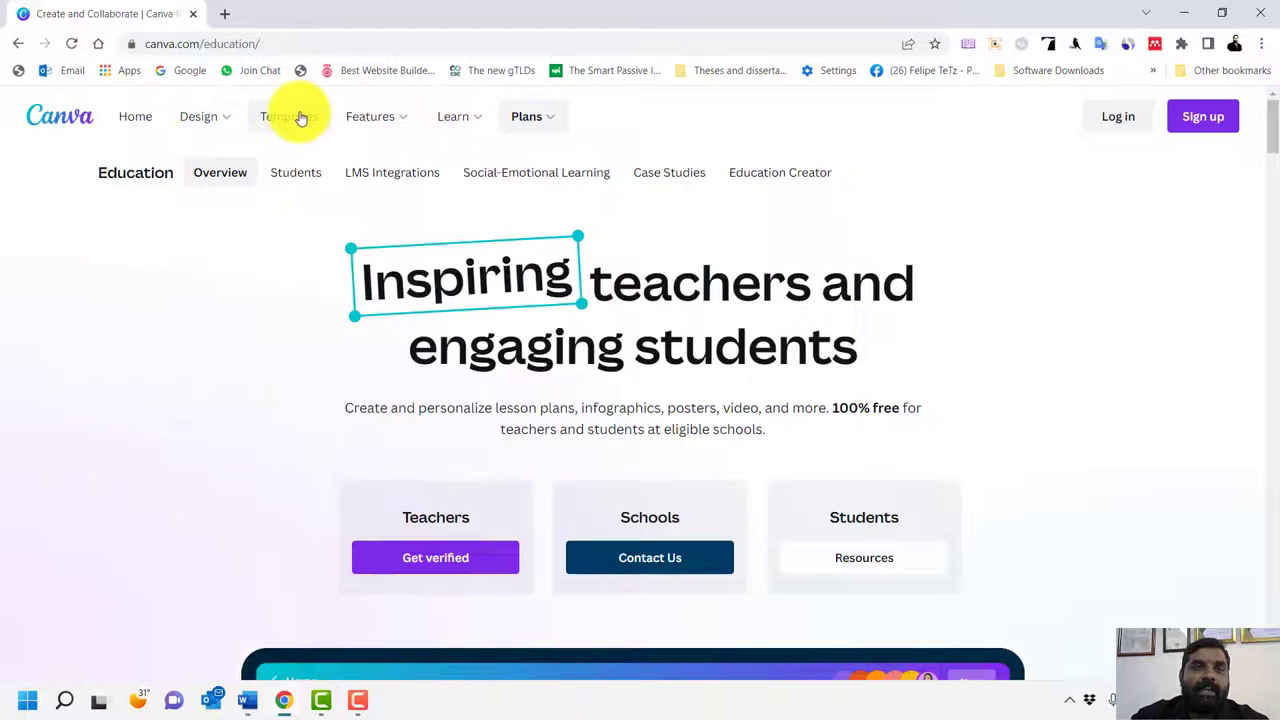
click(298, 118)
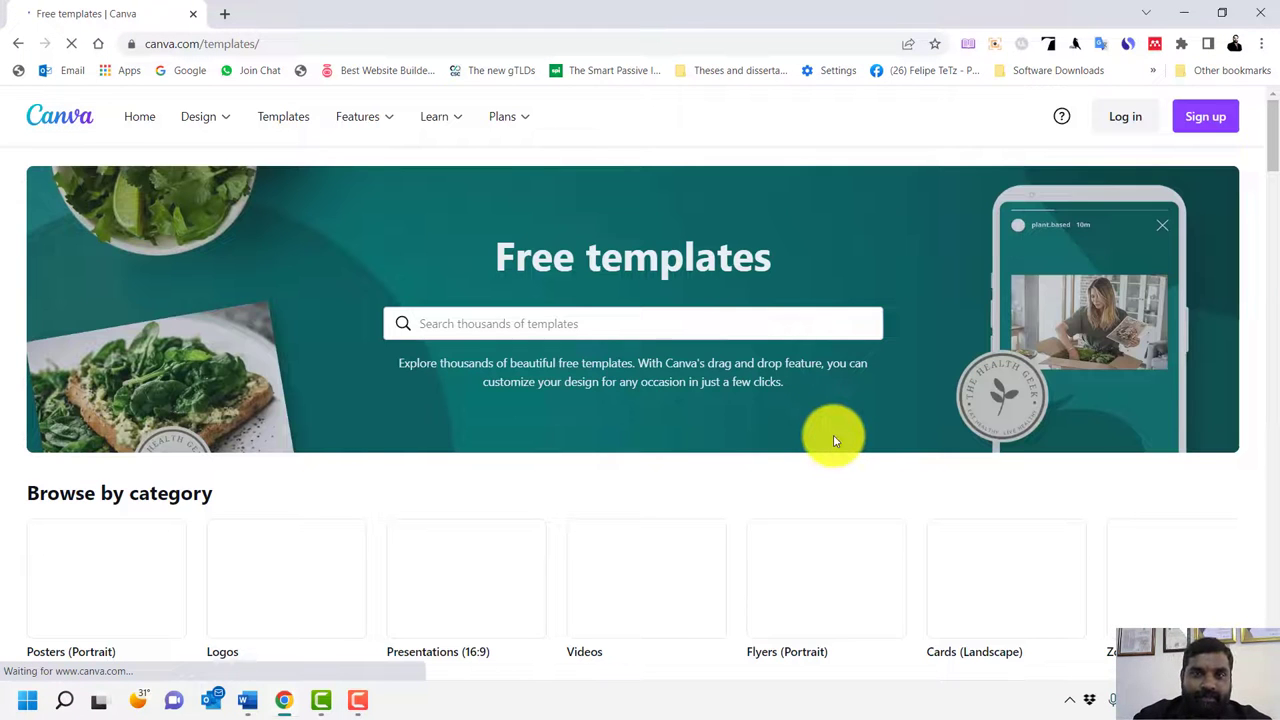
click(14, 44)
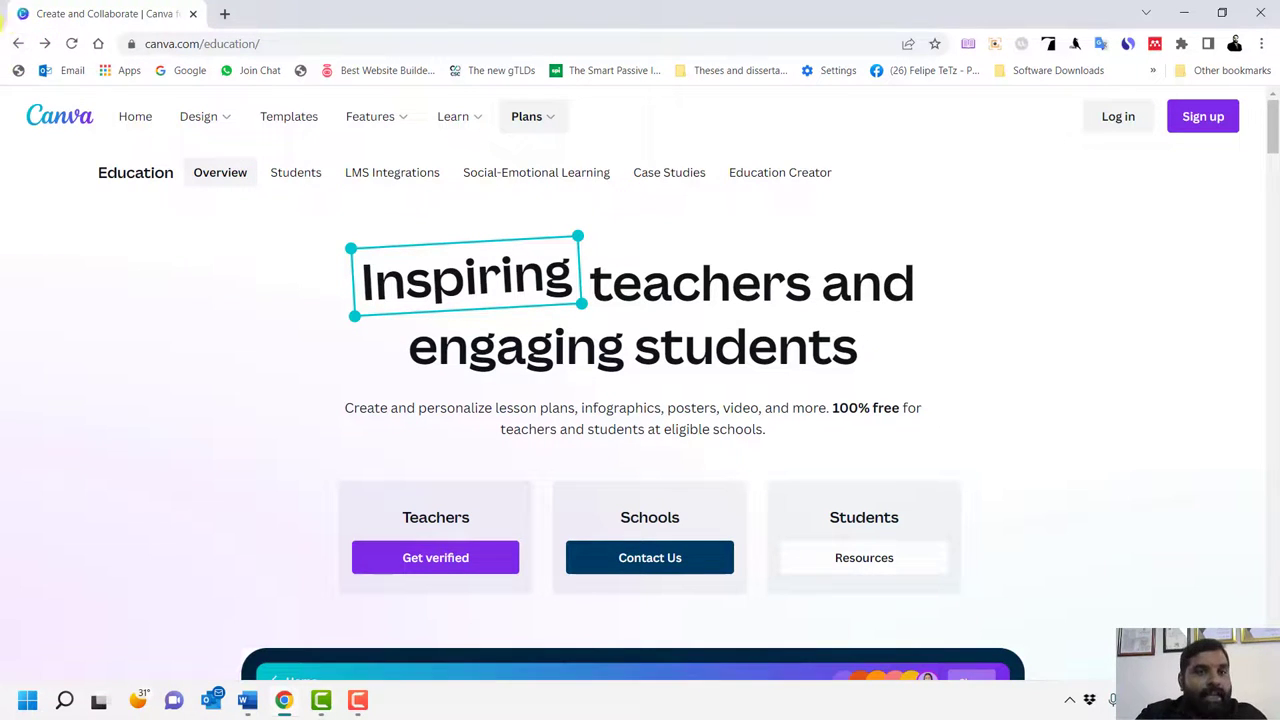
click(234, 177)
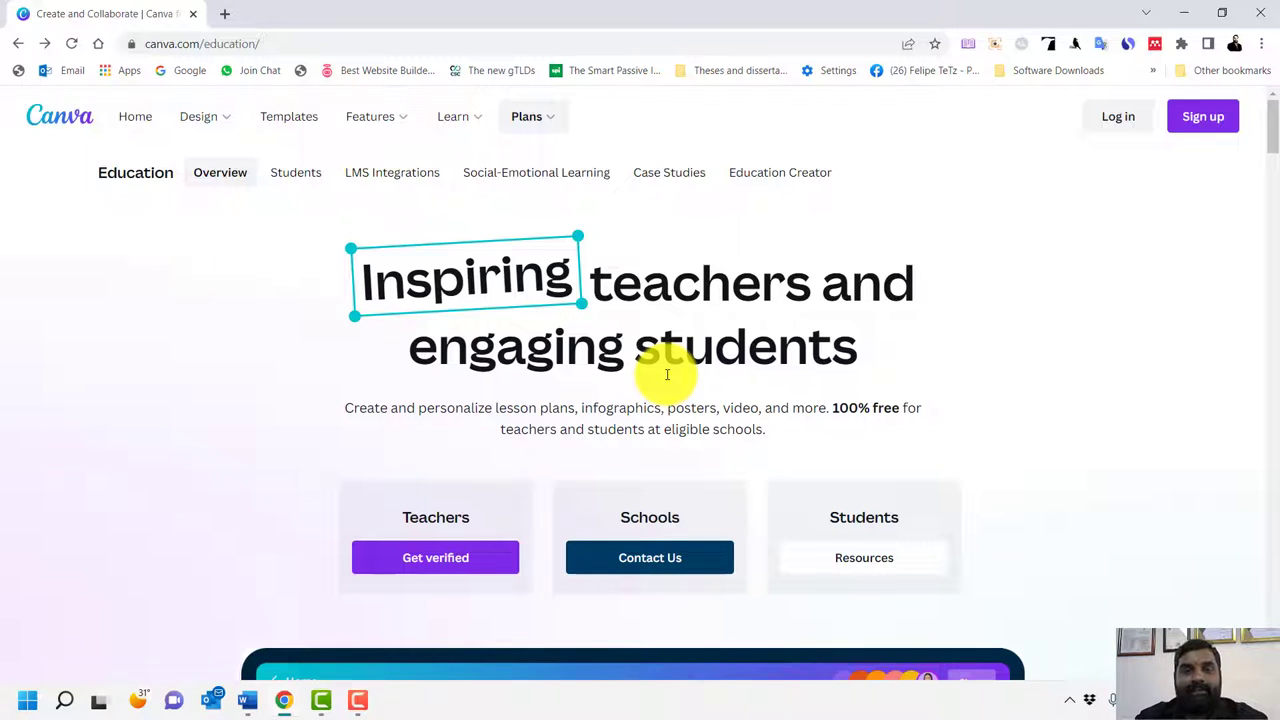
Scroll down past the classroom collaboration demo to the engagement, feedback and critical skills columns
scroll(757, 343, down, 3)
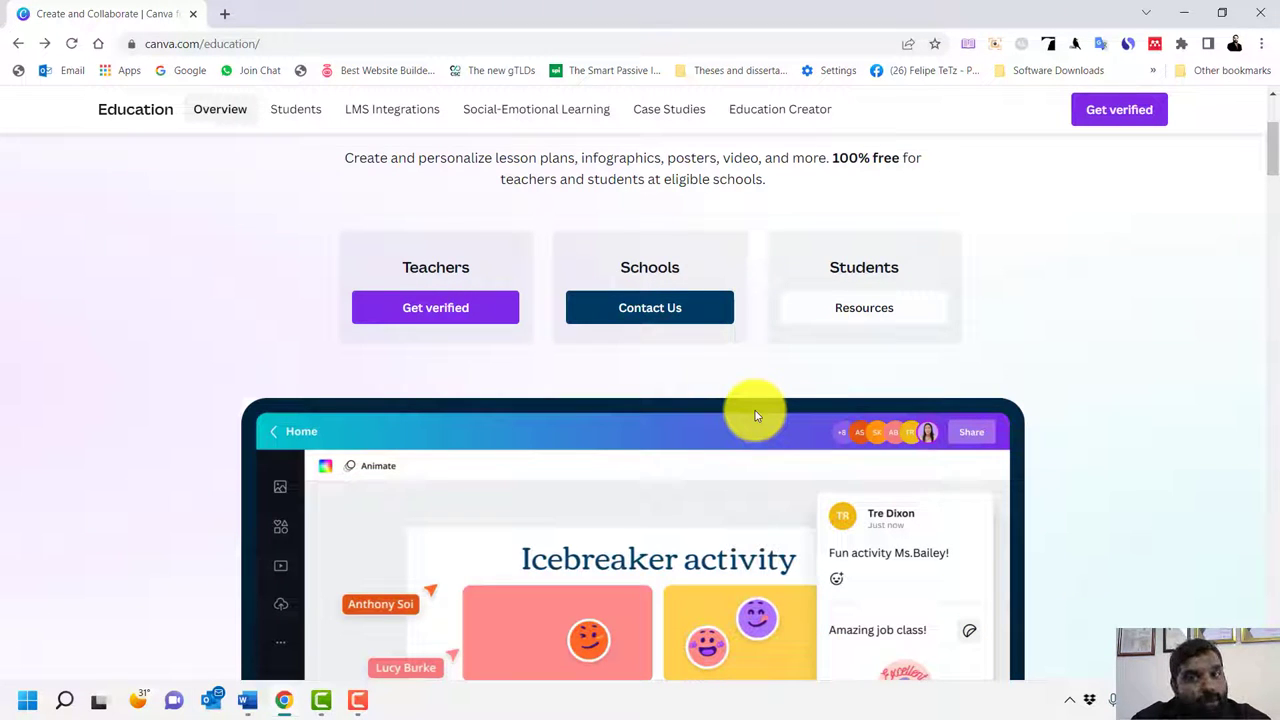
scroll(732, 413, down, 3)
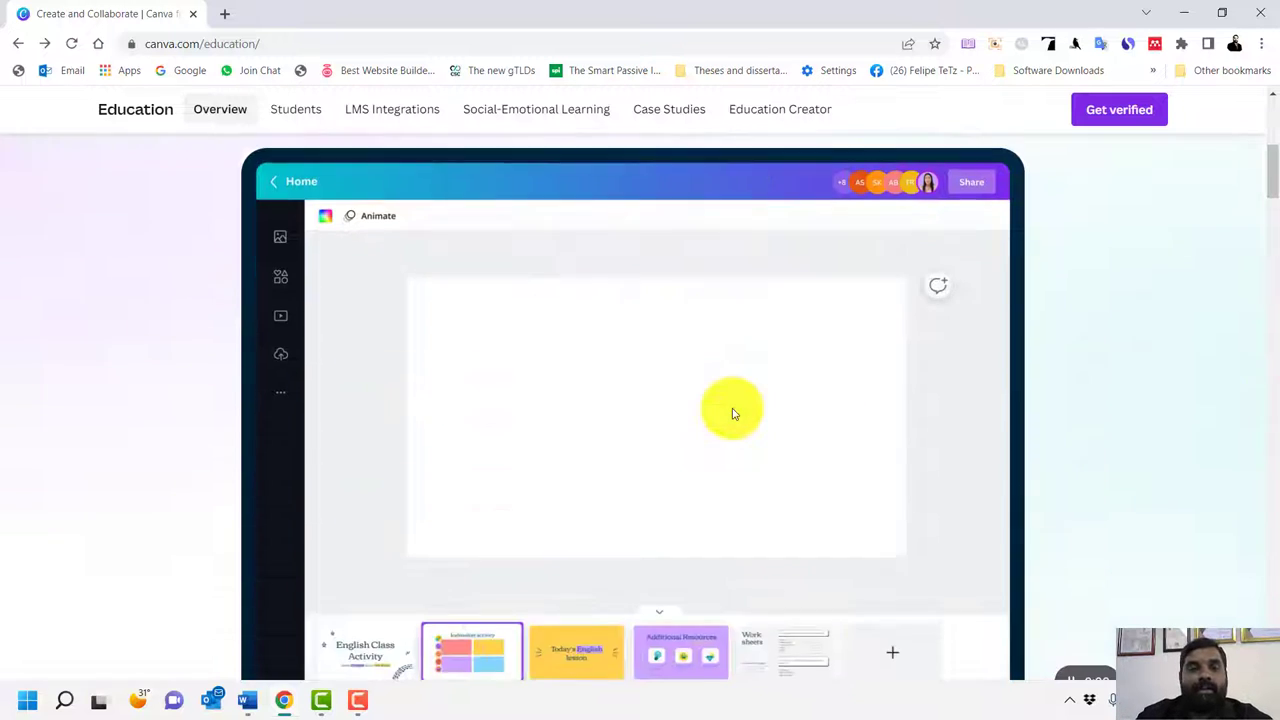
scroll(732, 413, down, 3)
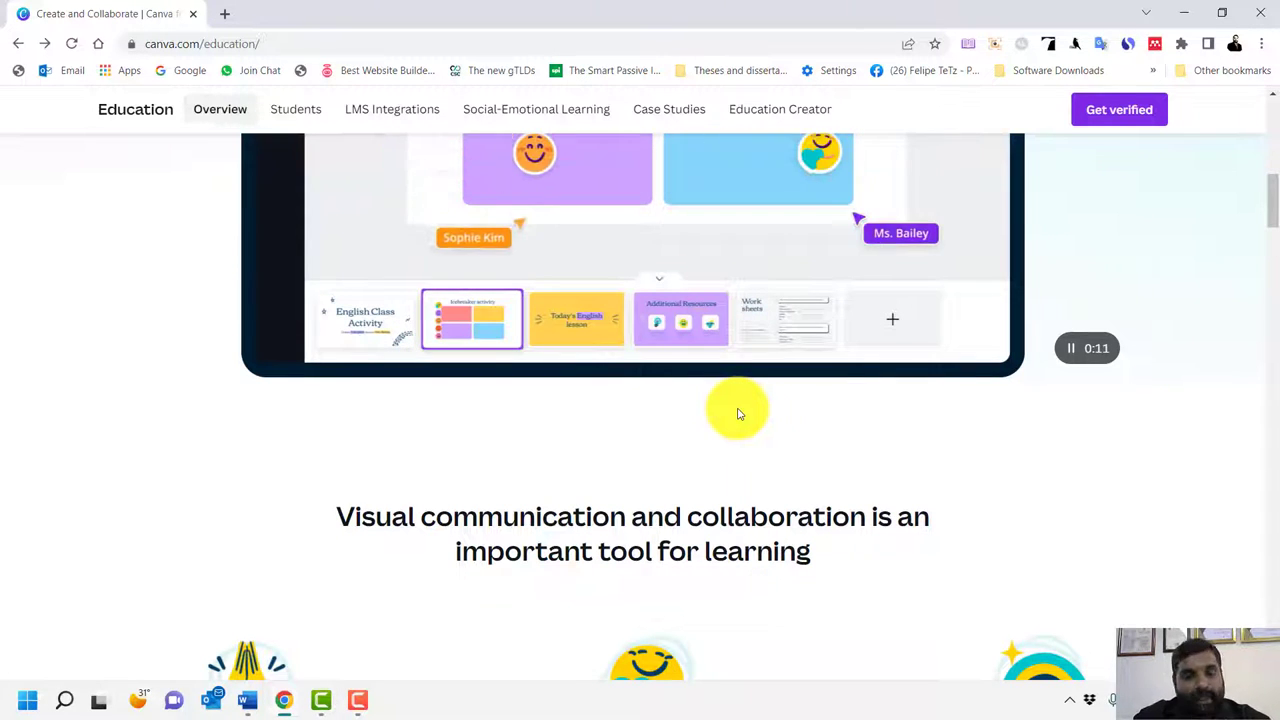
scroll(732, 413, down, 4)
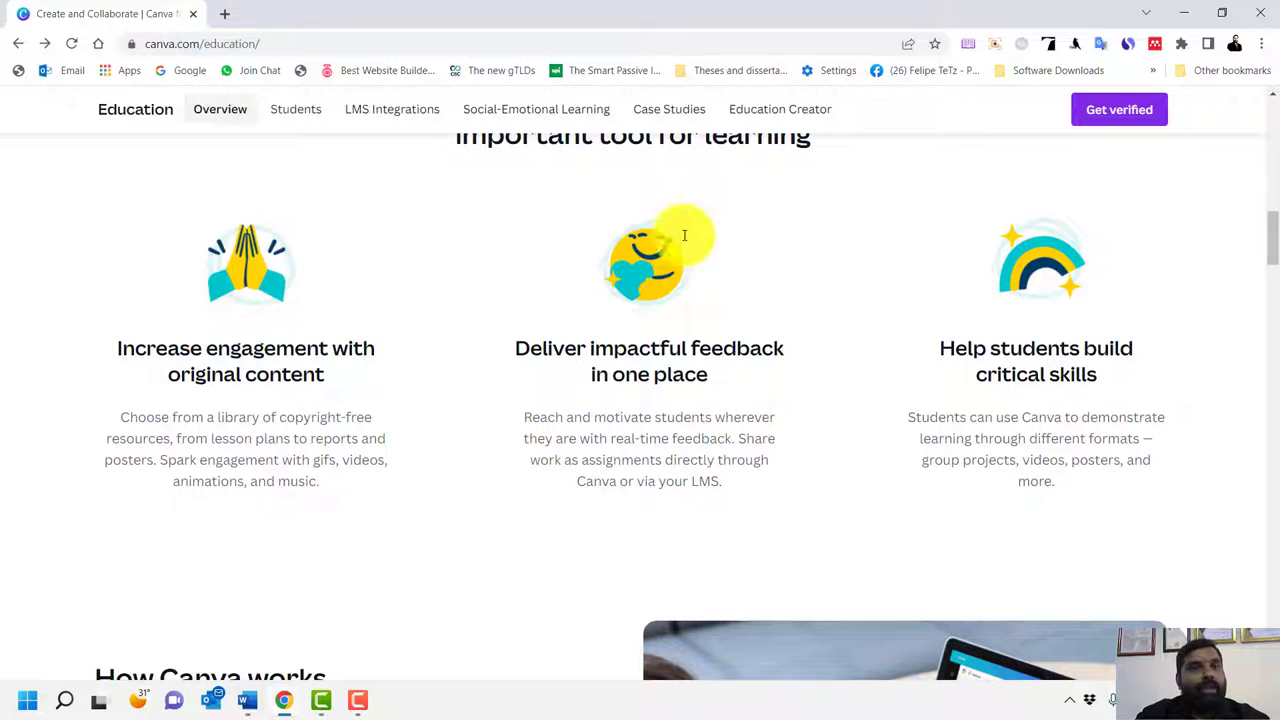
click(226, 14)
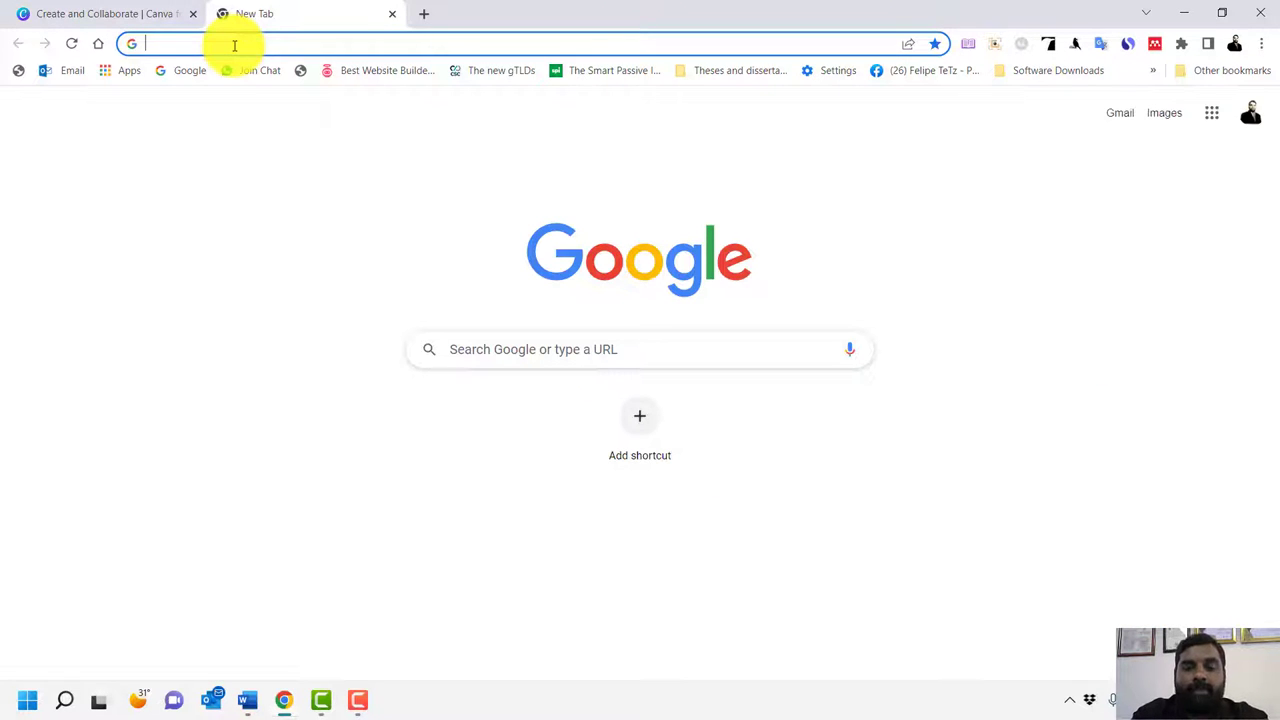
text(youtube.com)
key(Return)
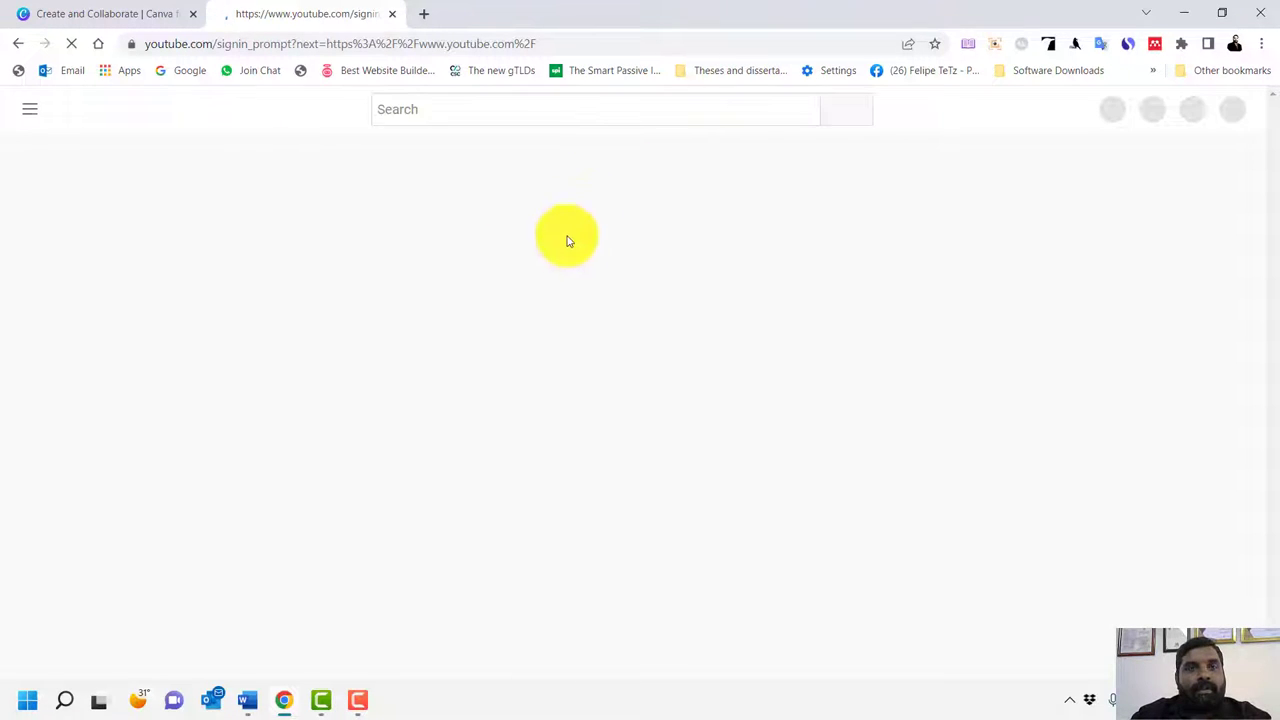
click(415, 109)
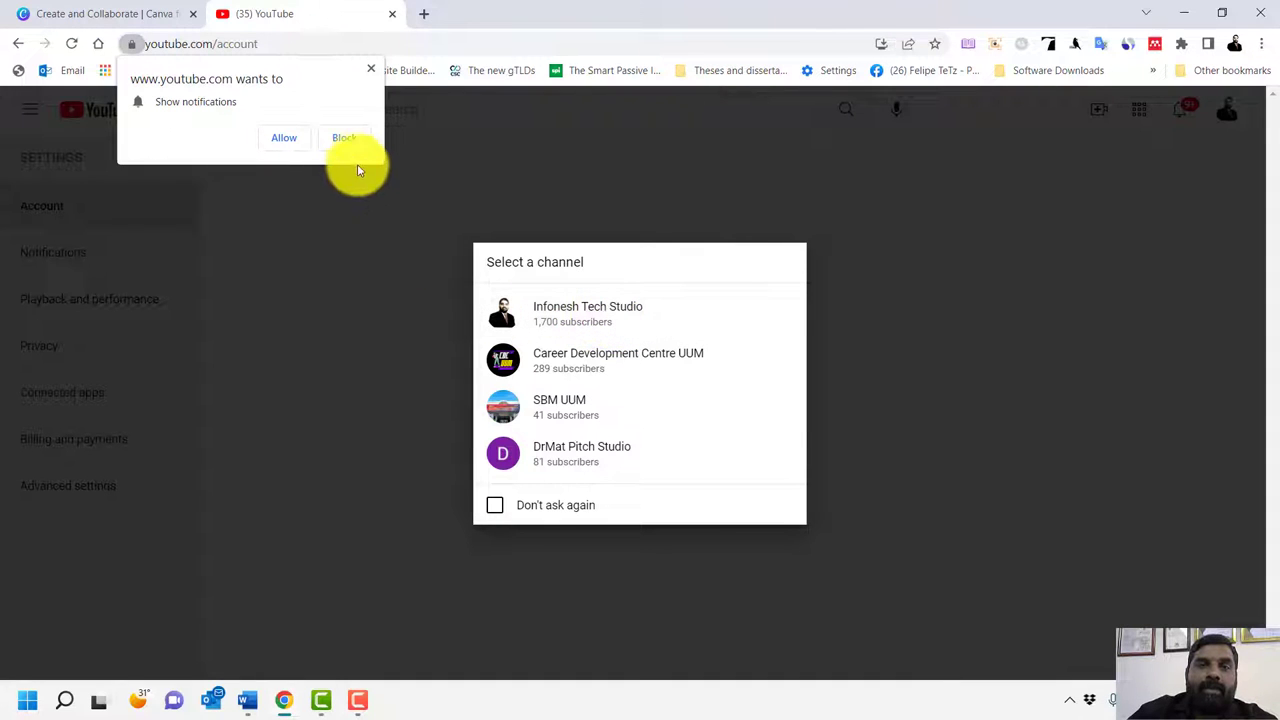
click(350, 138)
click(583, 325)
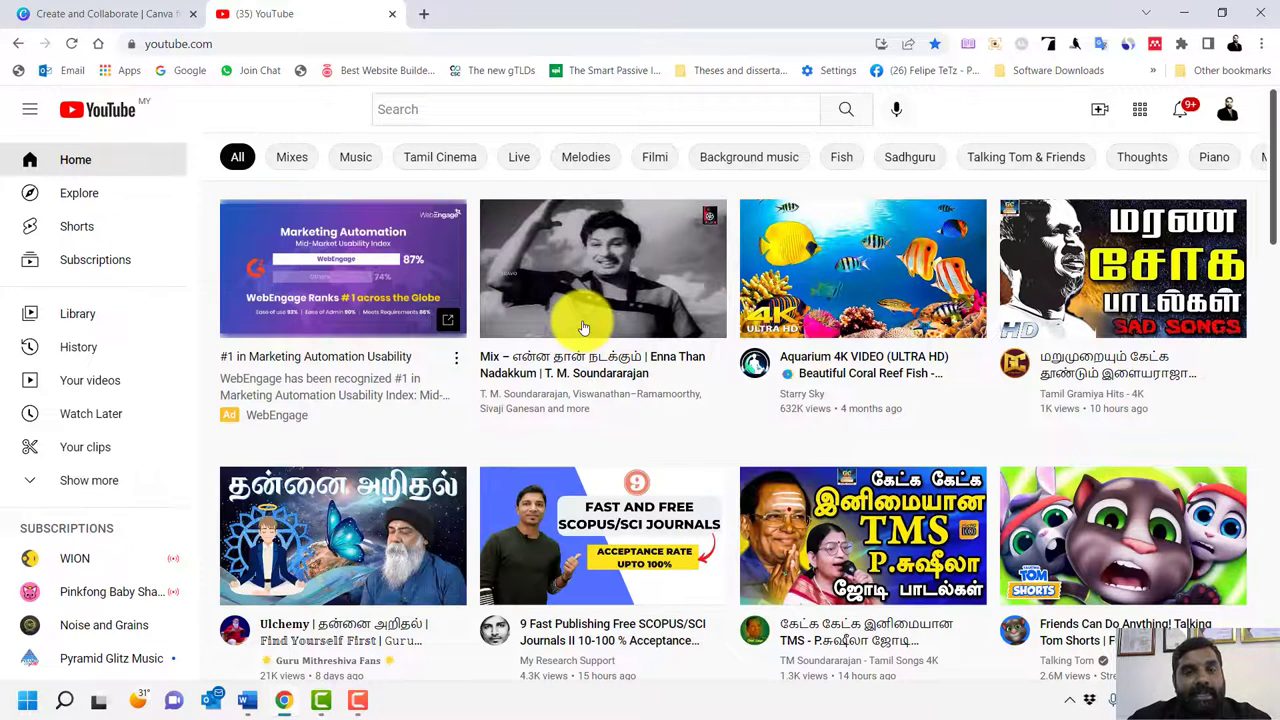
click(1228, 108)
click(1035, 189)
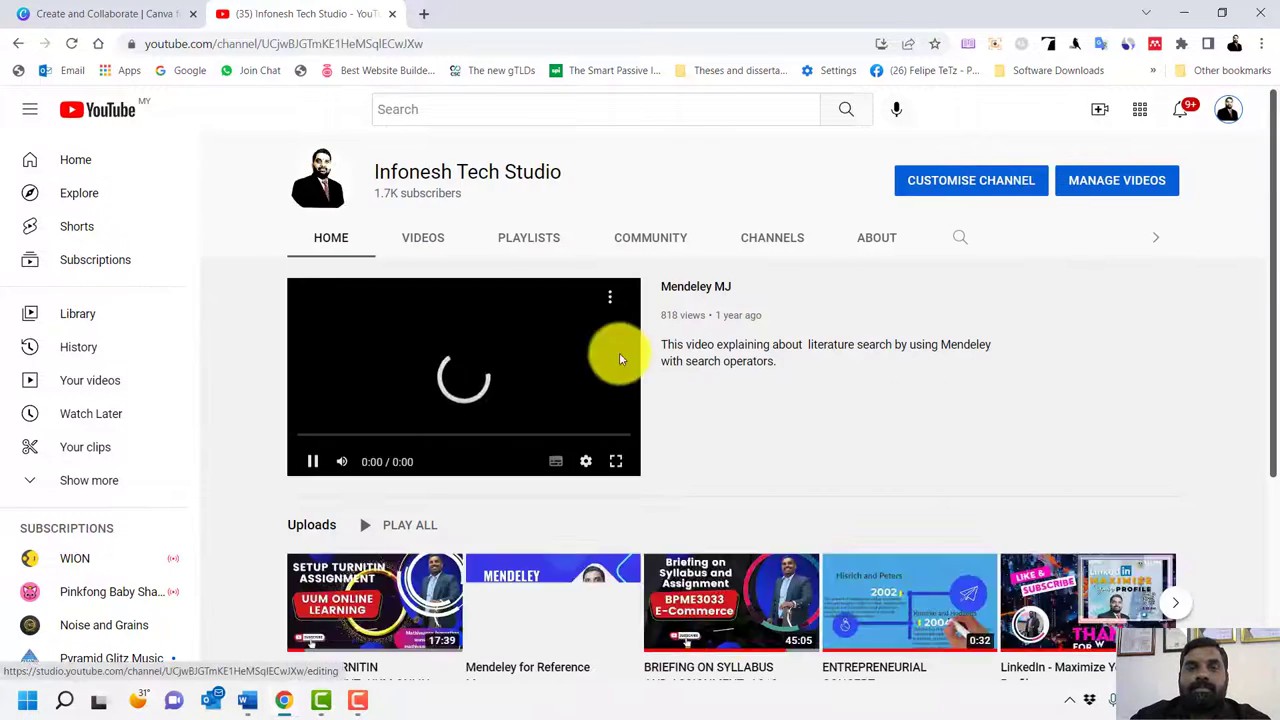
click(410, 239)
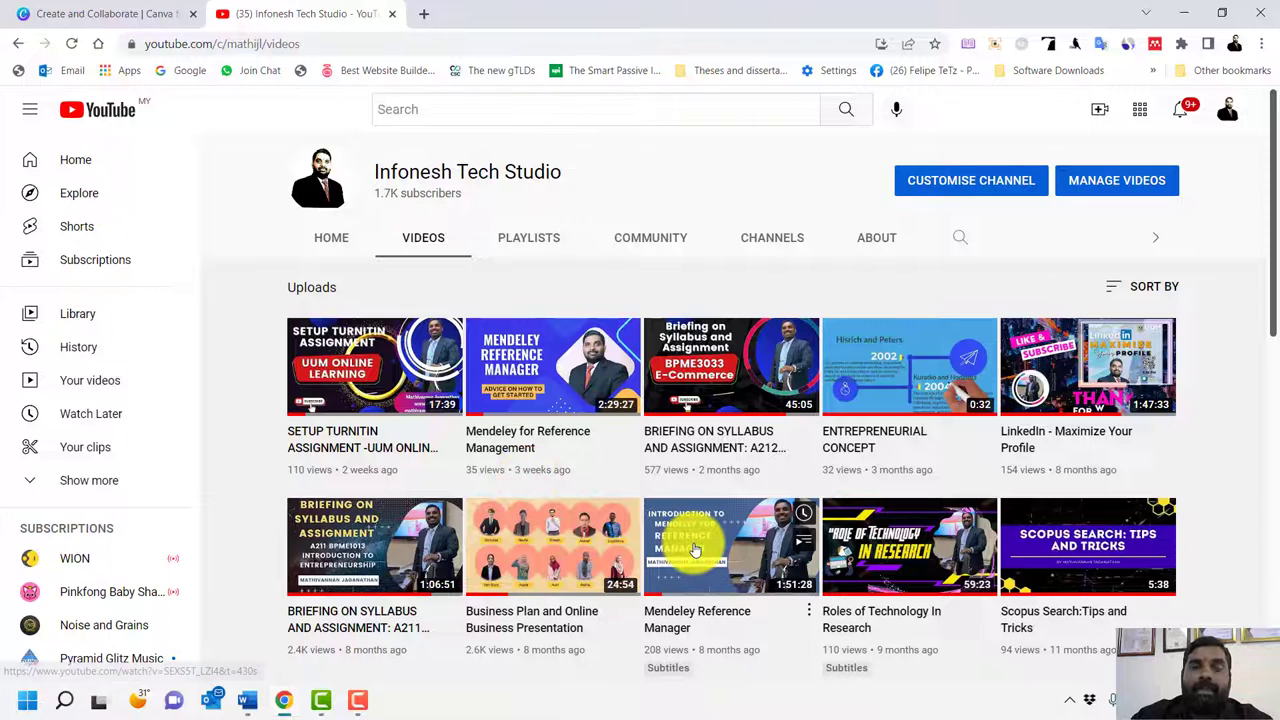
scroll(695, 550, down, 1)
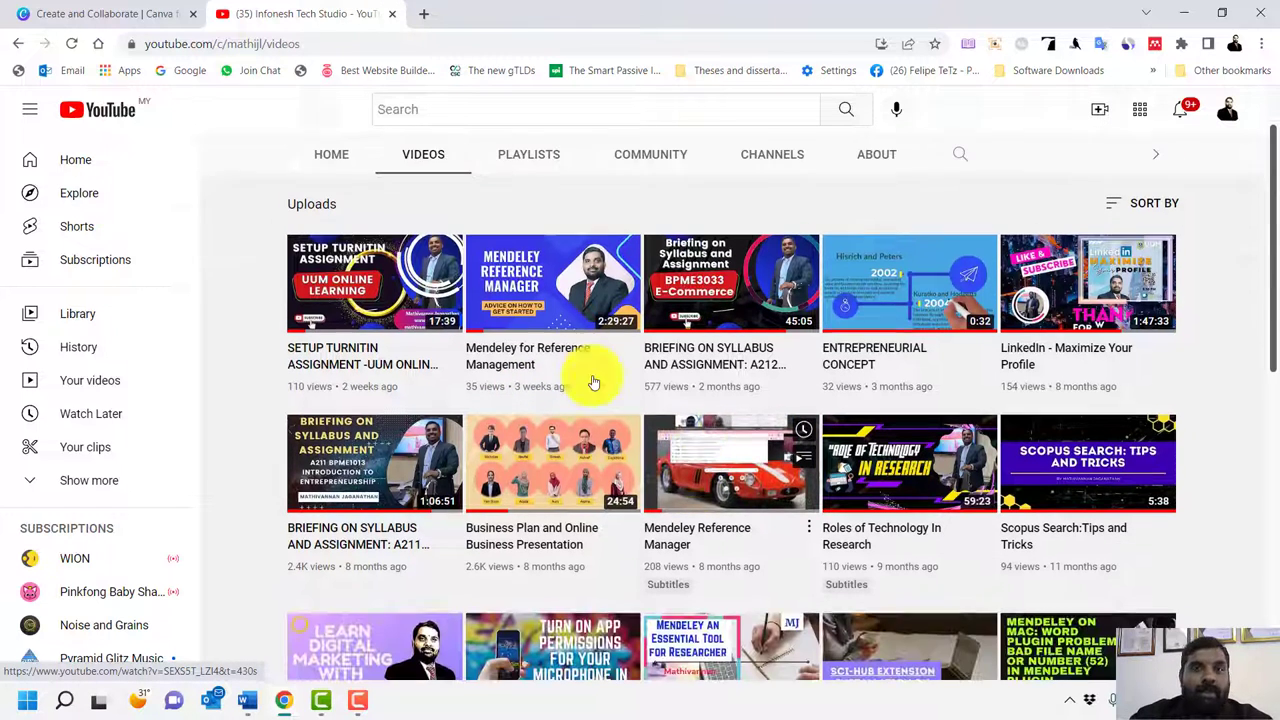
click(391, 14)
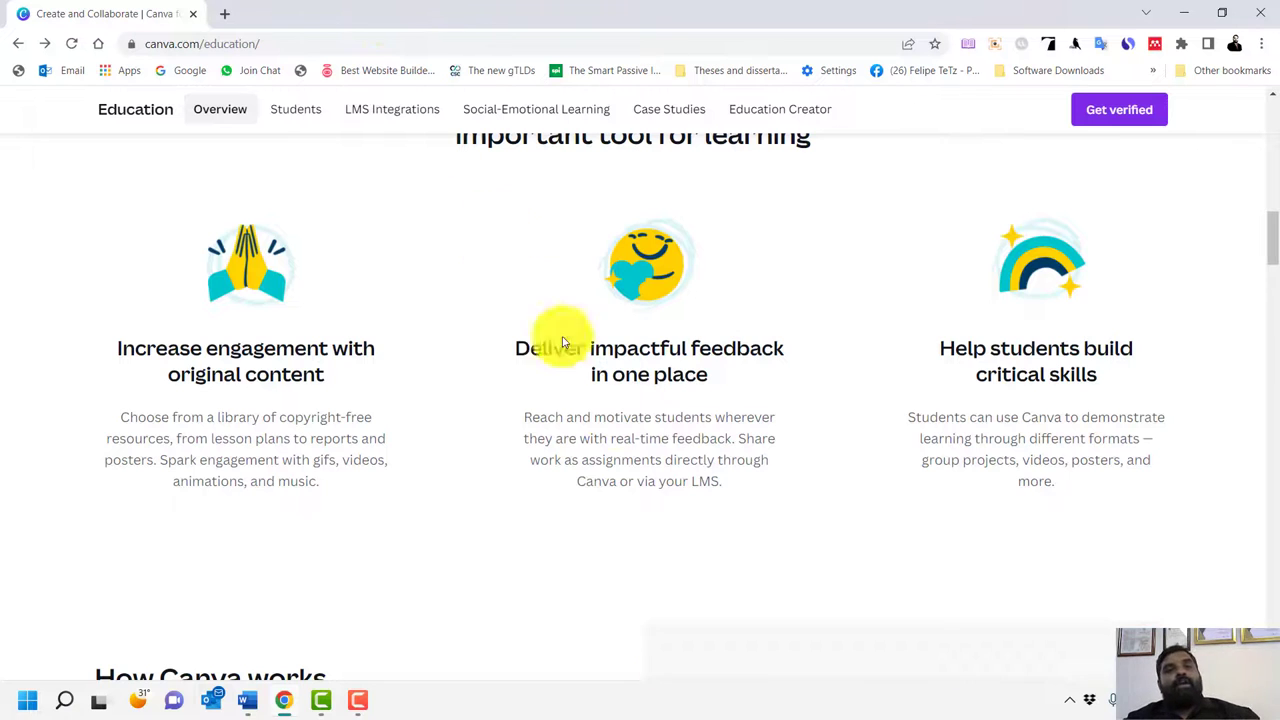
scroll(634, 470, down, 5)
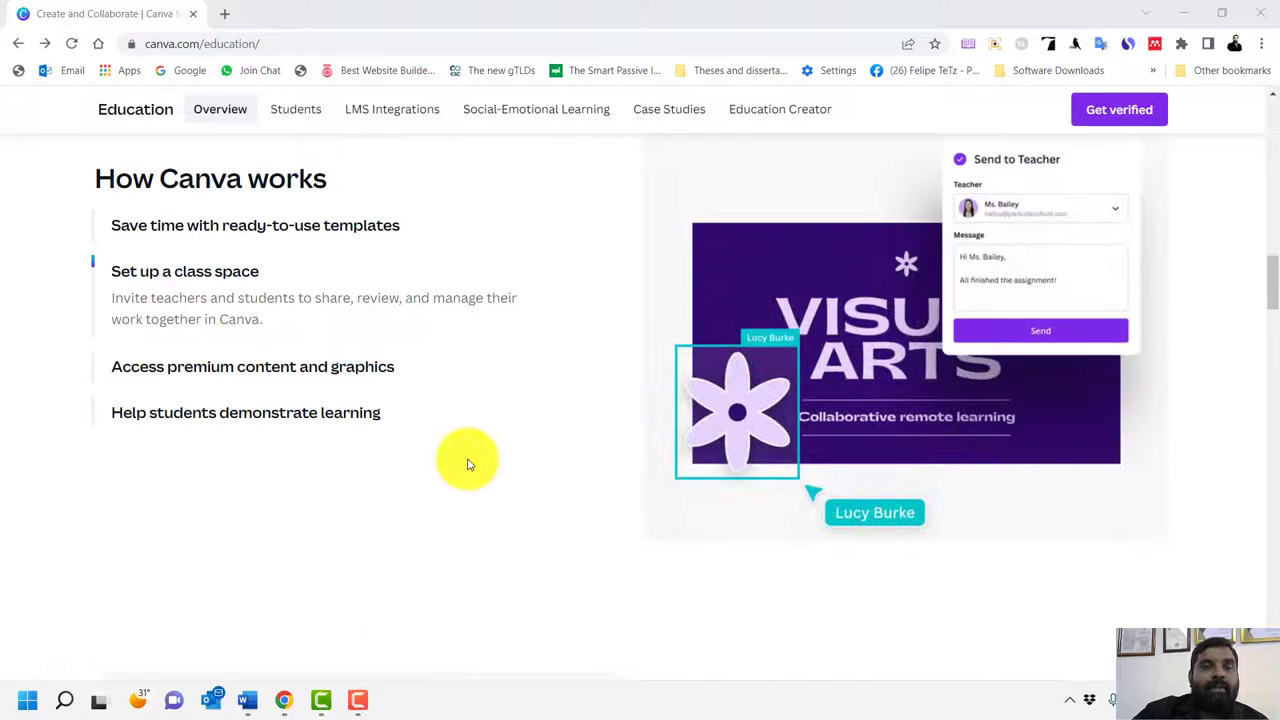
scroll(467, 464, down, 5)
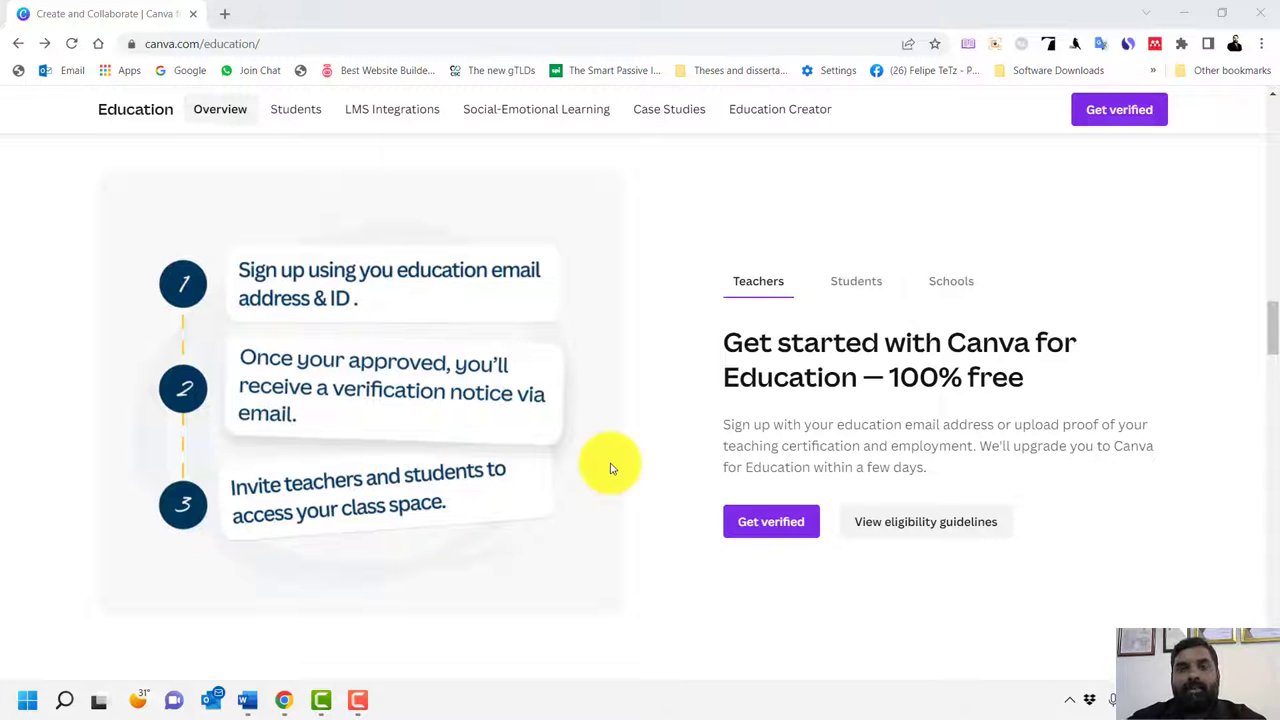
scroll(679, 437, down, 2)
scroll(680, 434, down, 3)
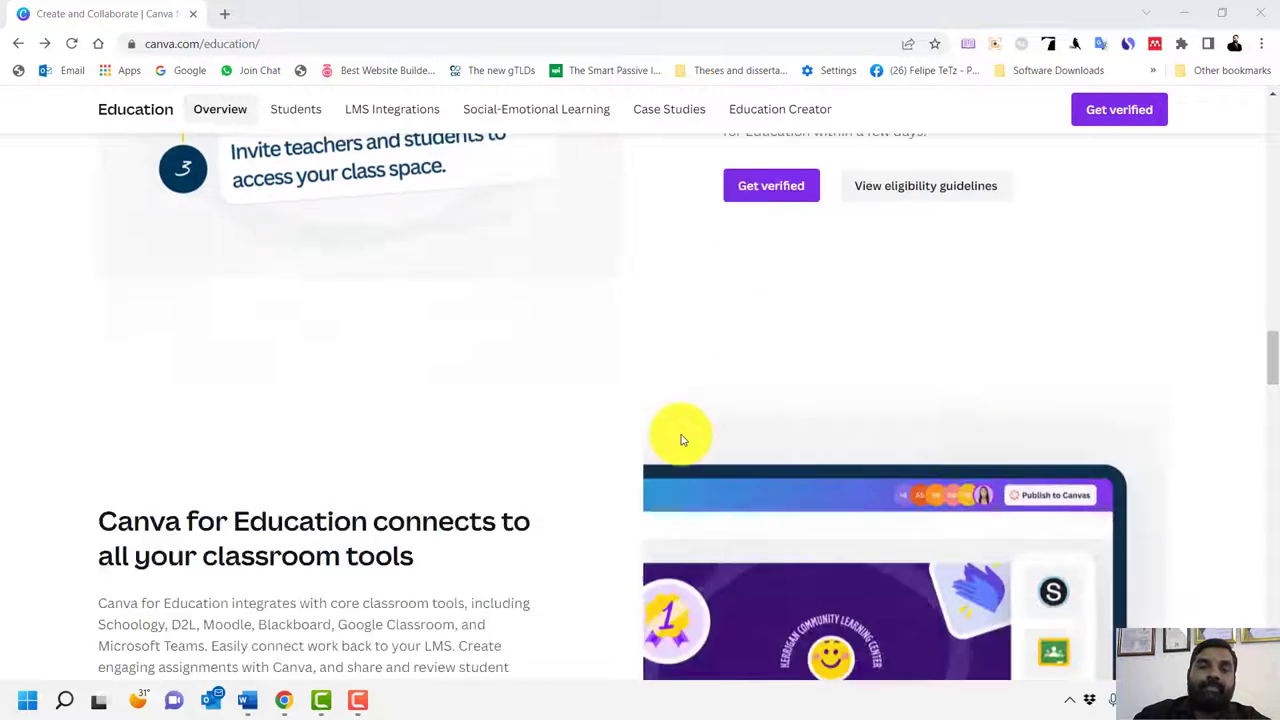
scroll(800, 429, up, 4)
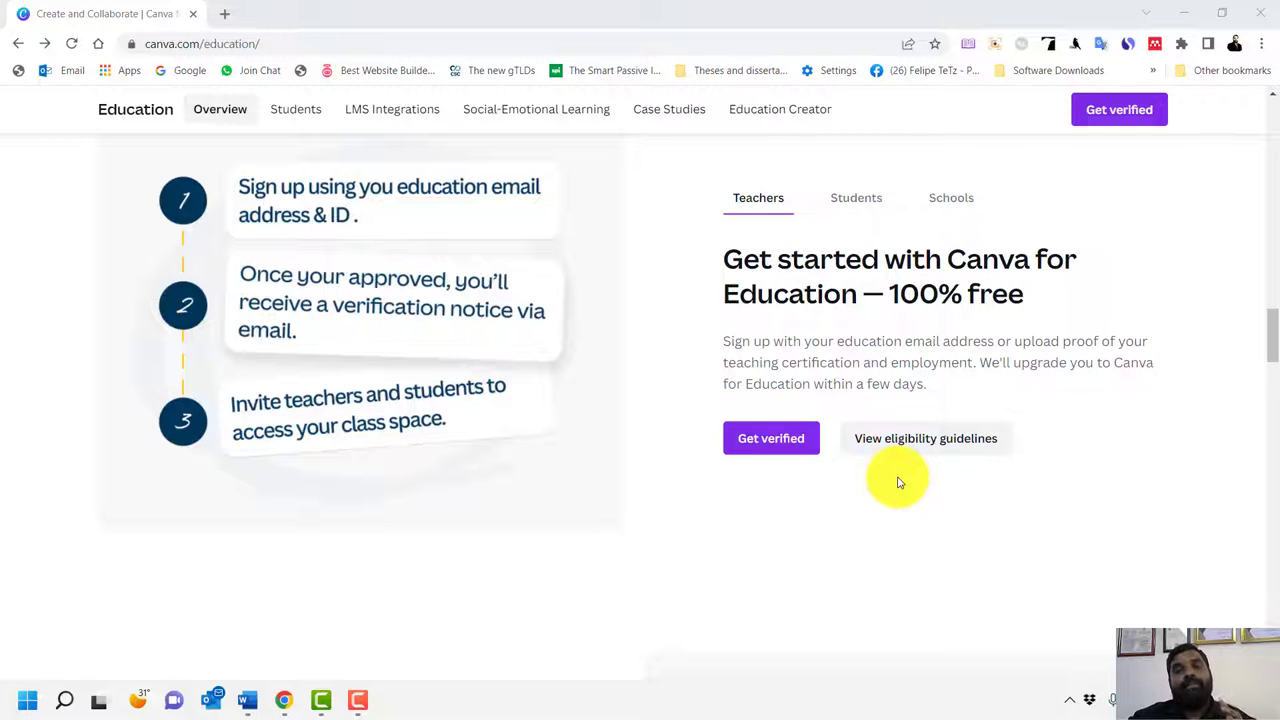
scroll(898, 482, down, 5)
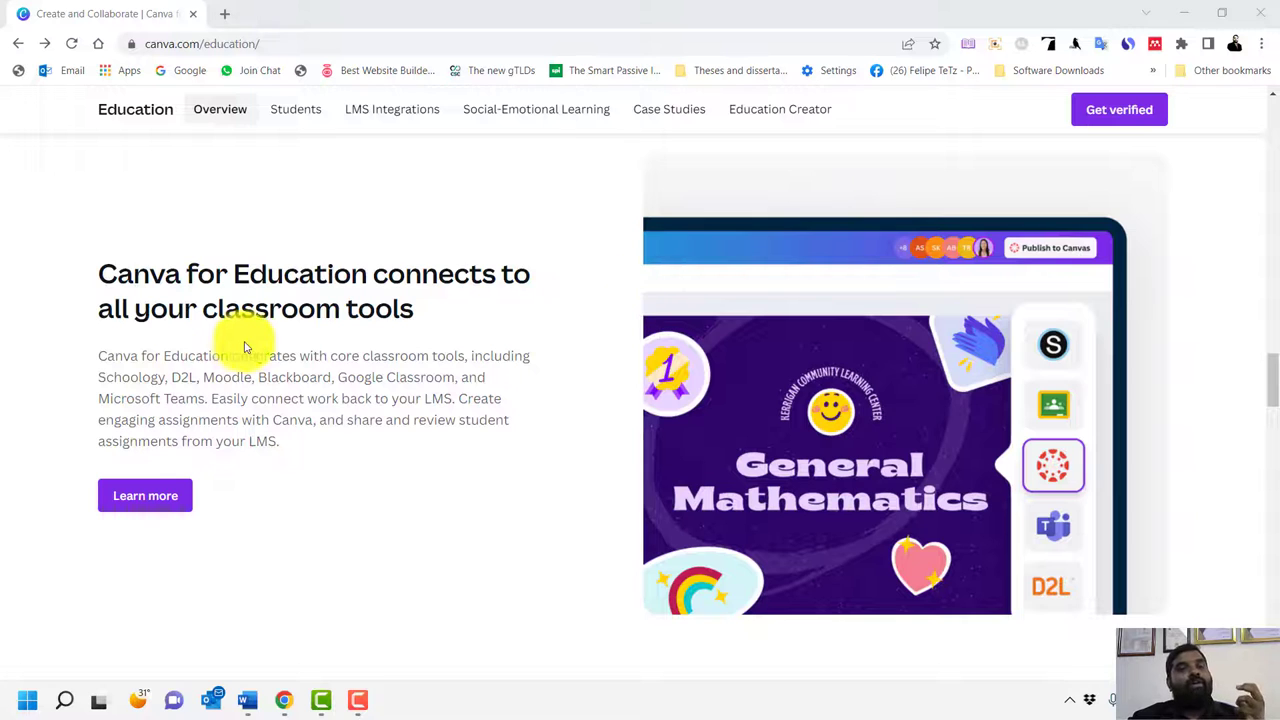
scroll(398, 410, down, 1)
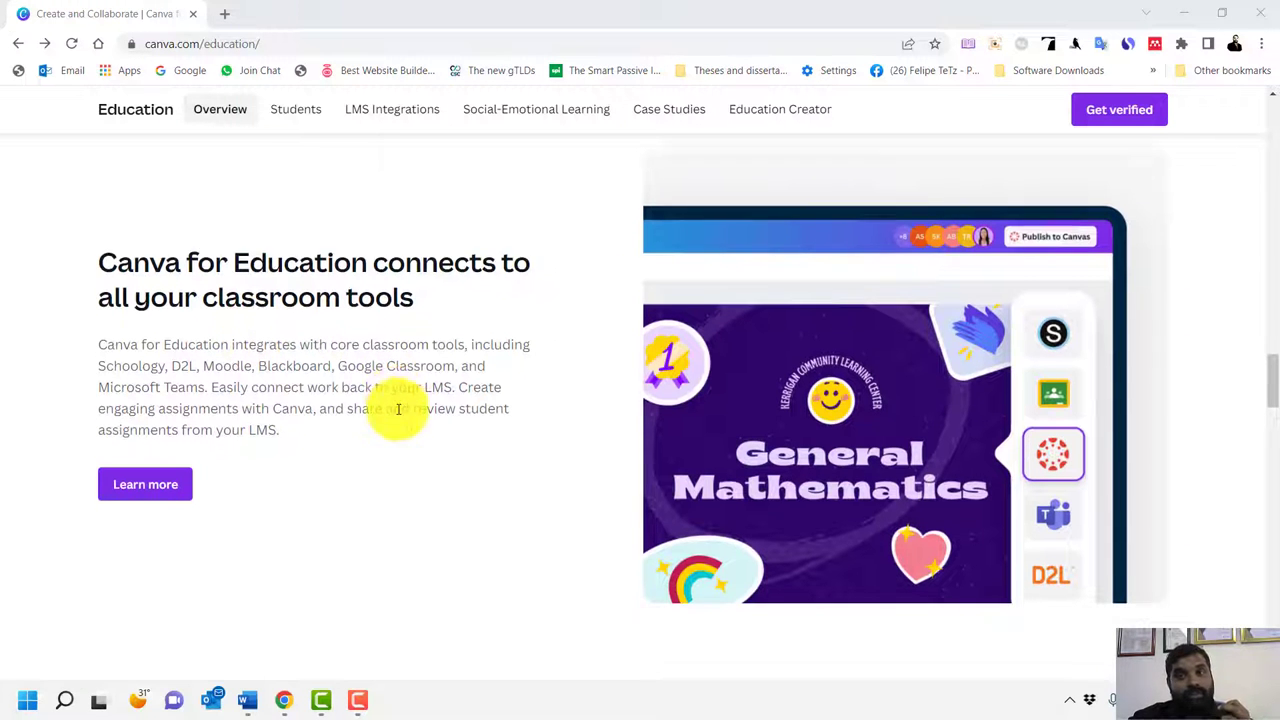
scroll(398, 410, down, 2)
scroll(709, 434, down, 2)
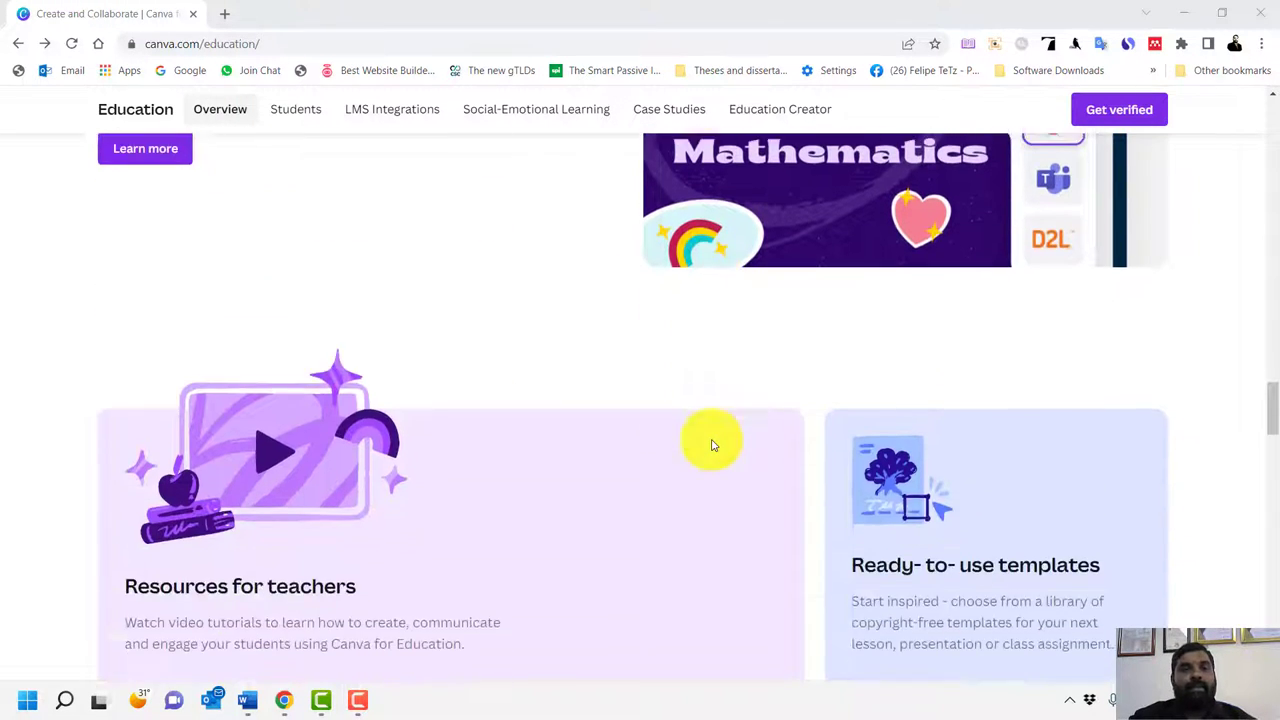
scroll(712, 444, down, 4)
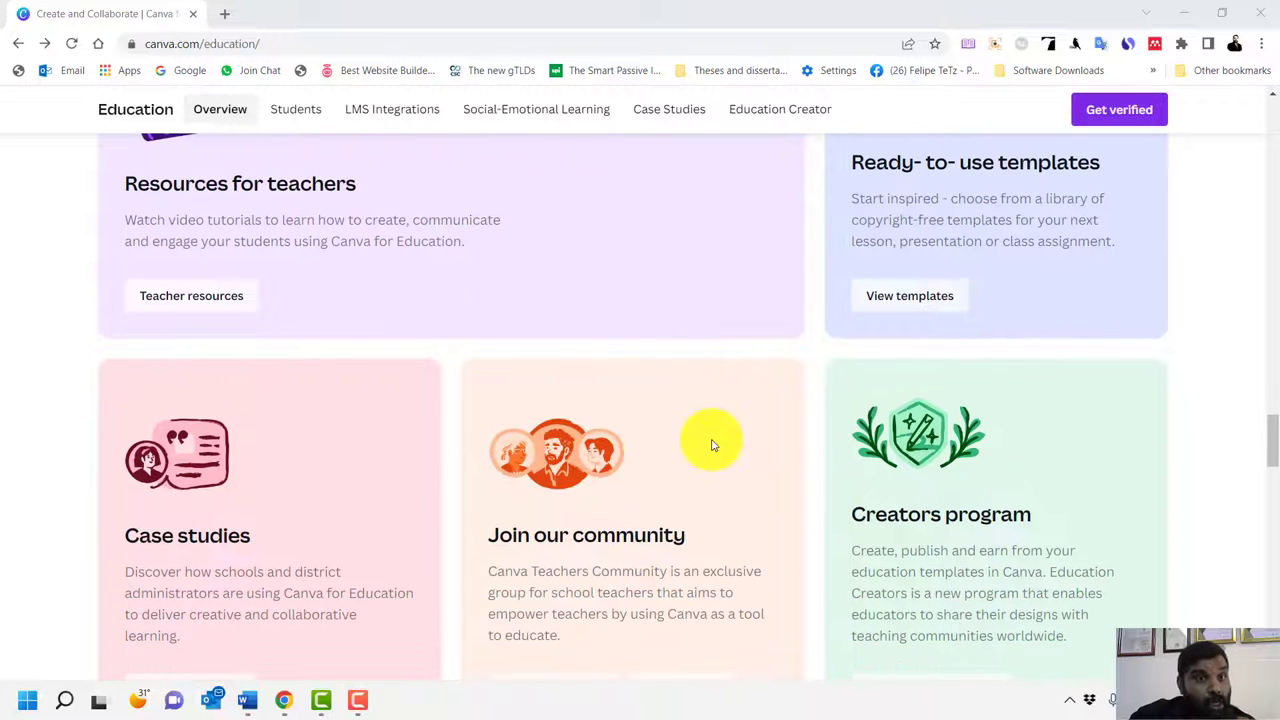
click(209, 298)
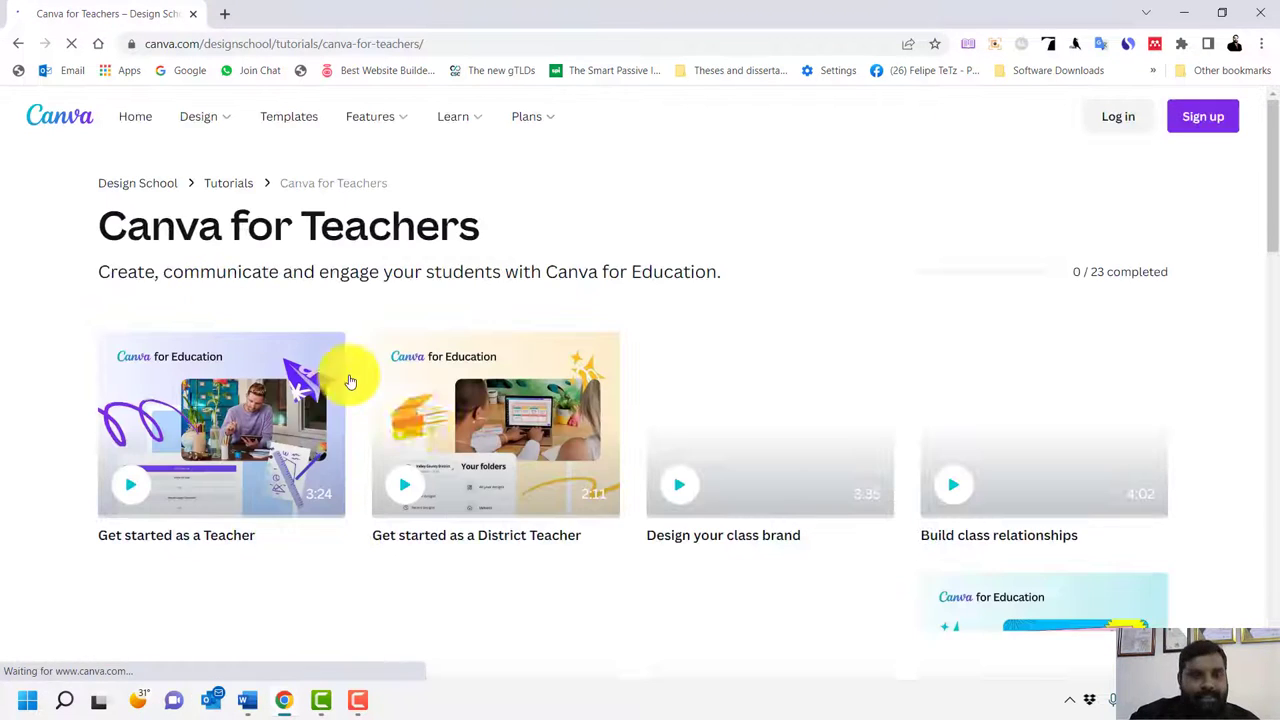
scroll(304, 405, down, 2)
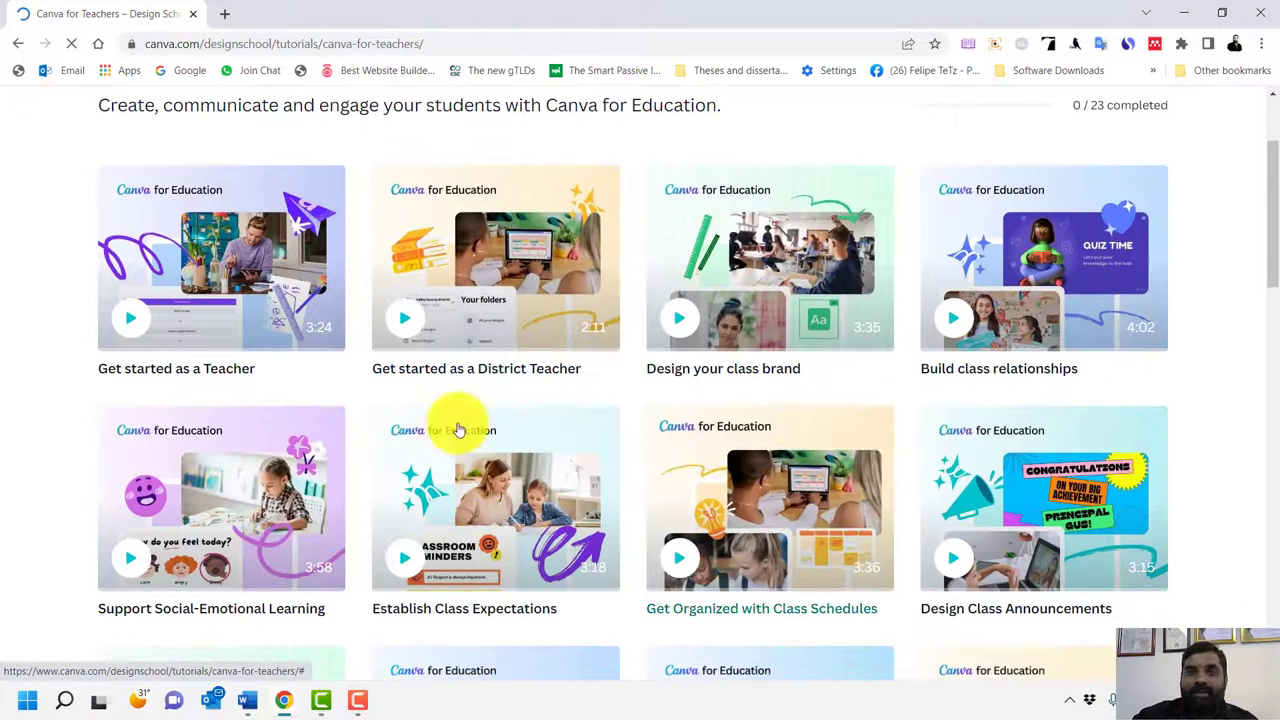
scroll(460, 440, down, 2)
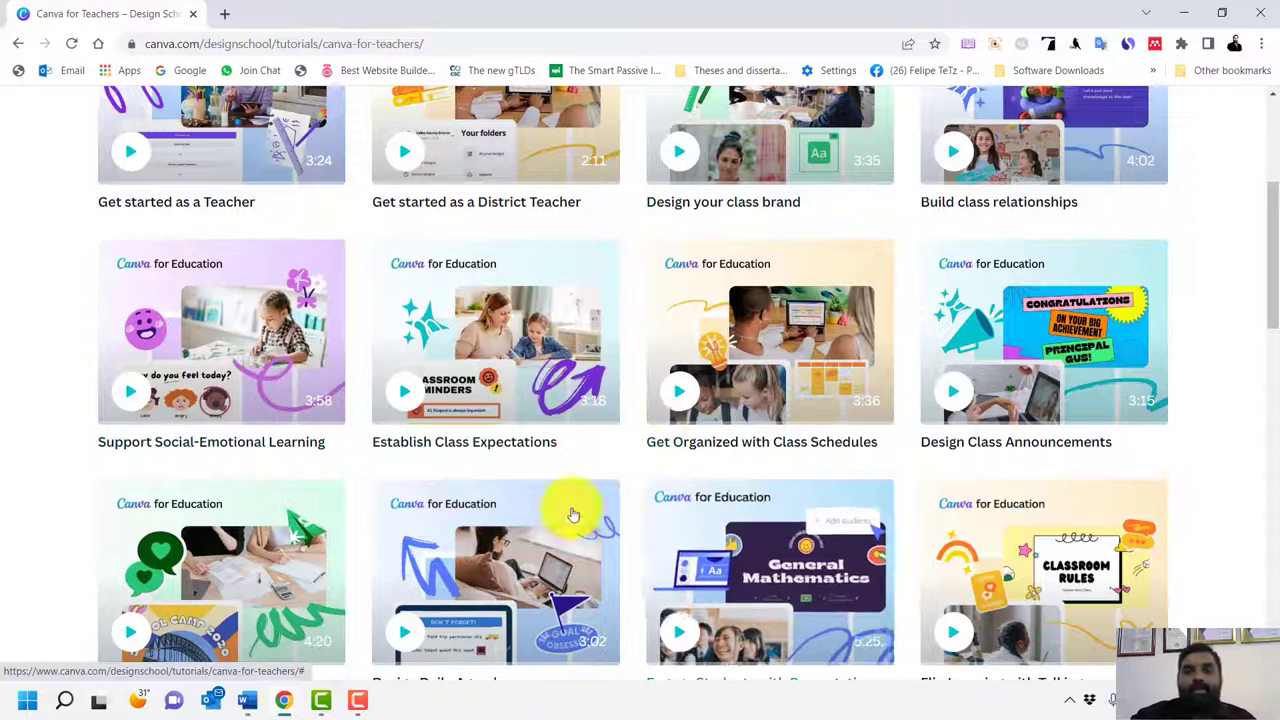
scroll(714, 400, down, 2)
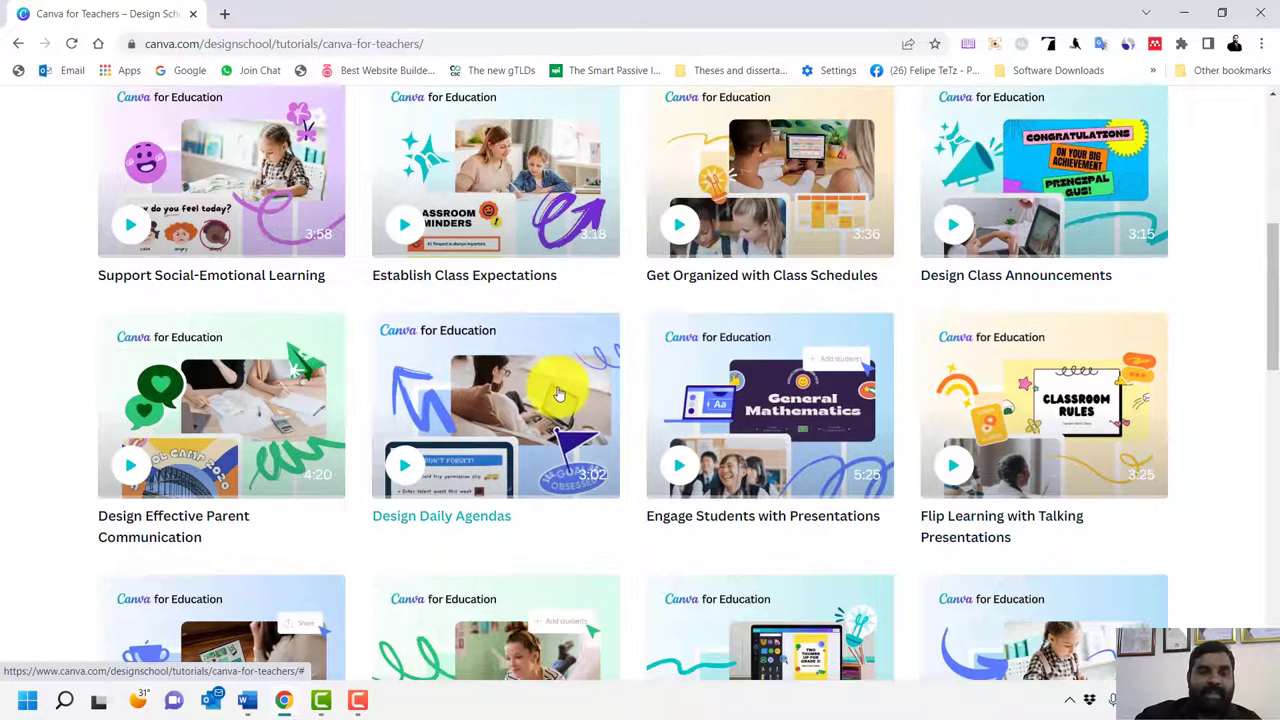
scroll(543, 366, up, 5)
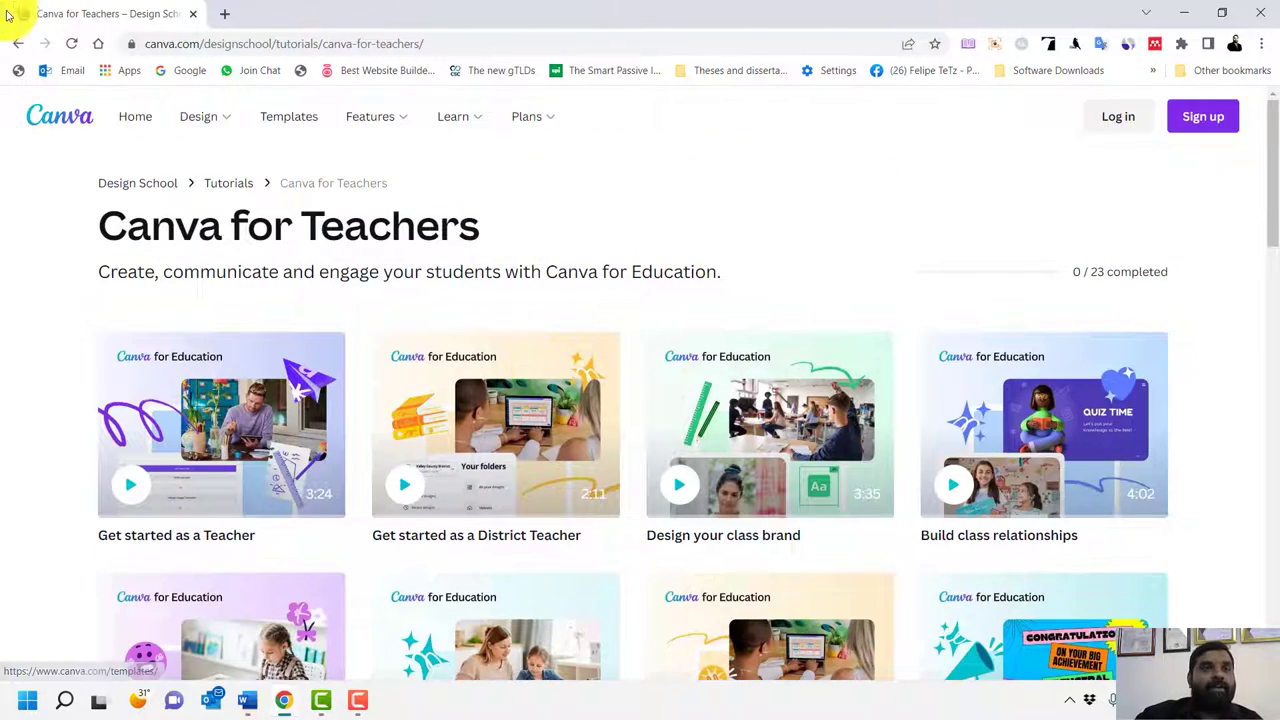
click(19, 45)
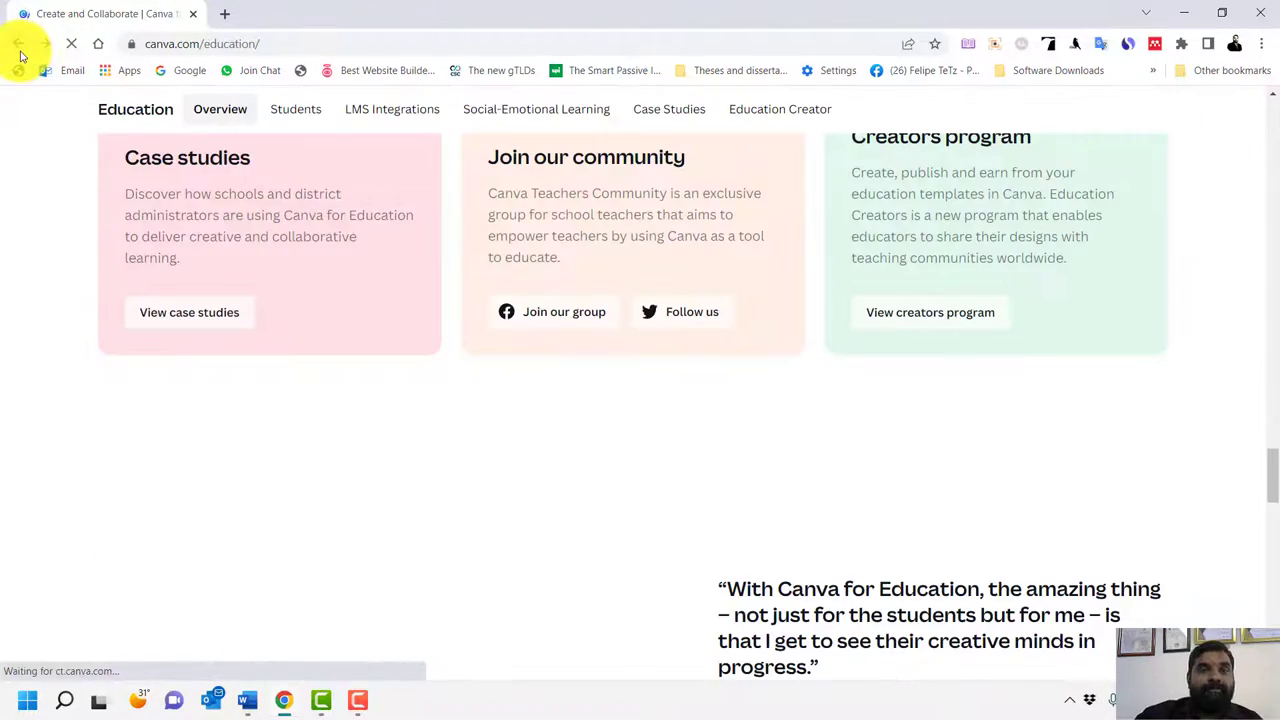
scroll(500, 272, up, 8)
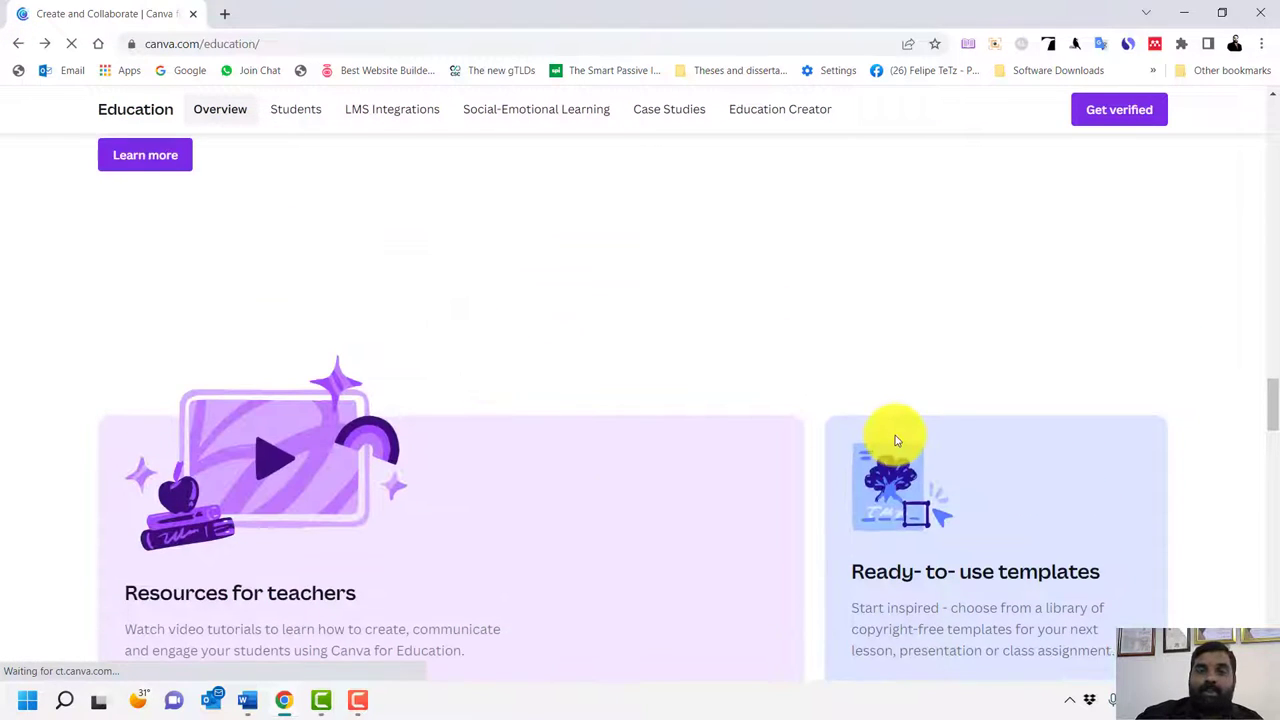
scroll(950, 432, down, 2)
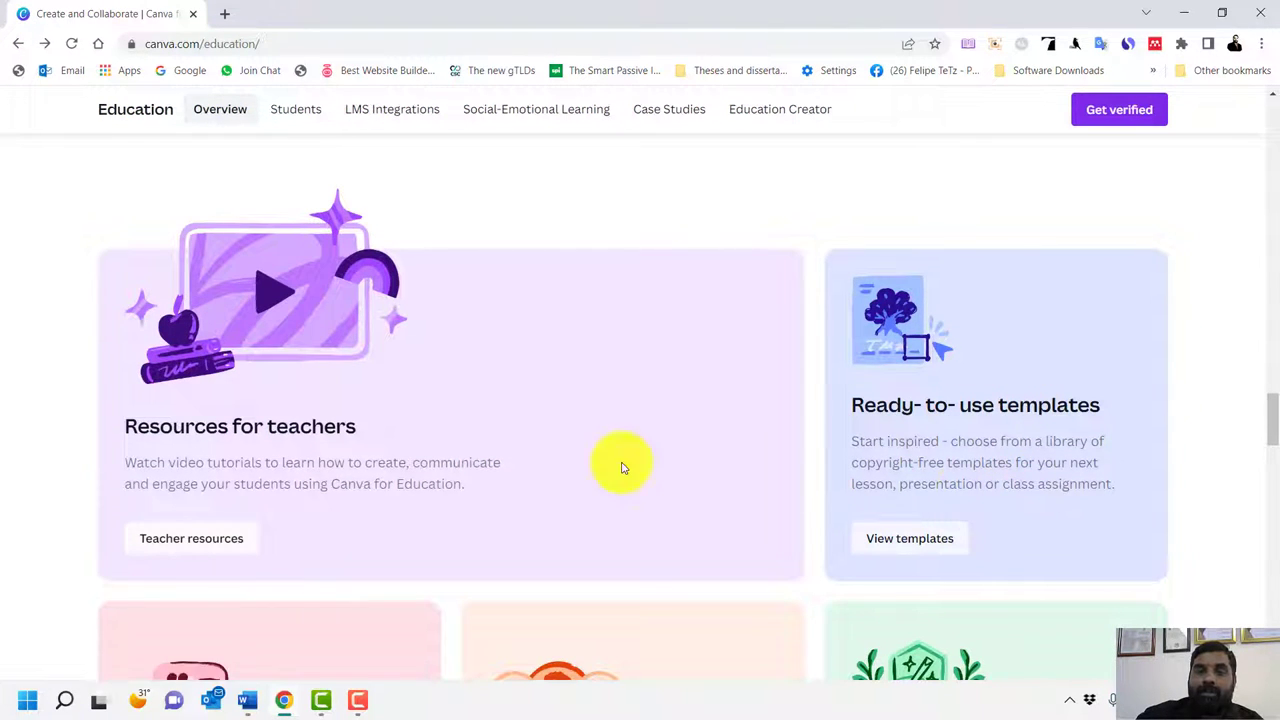
scroll(621, 467, down, 4)
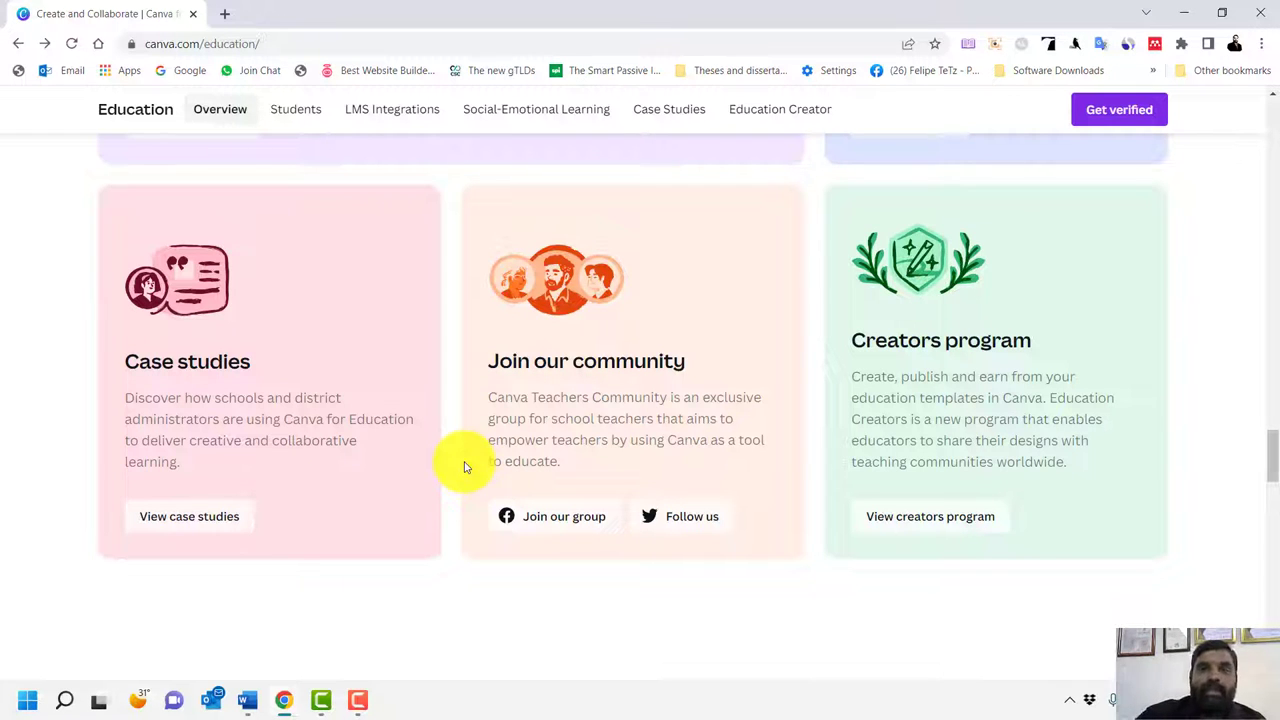
Open the Canva Teachers Community Facebook group and request to join it
click(549, 524)
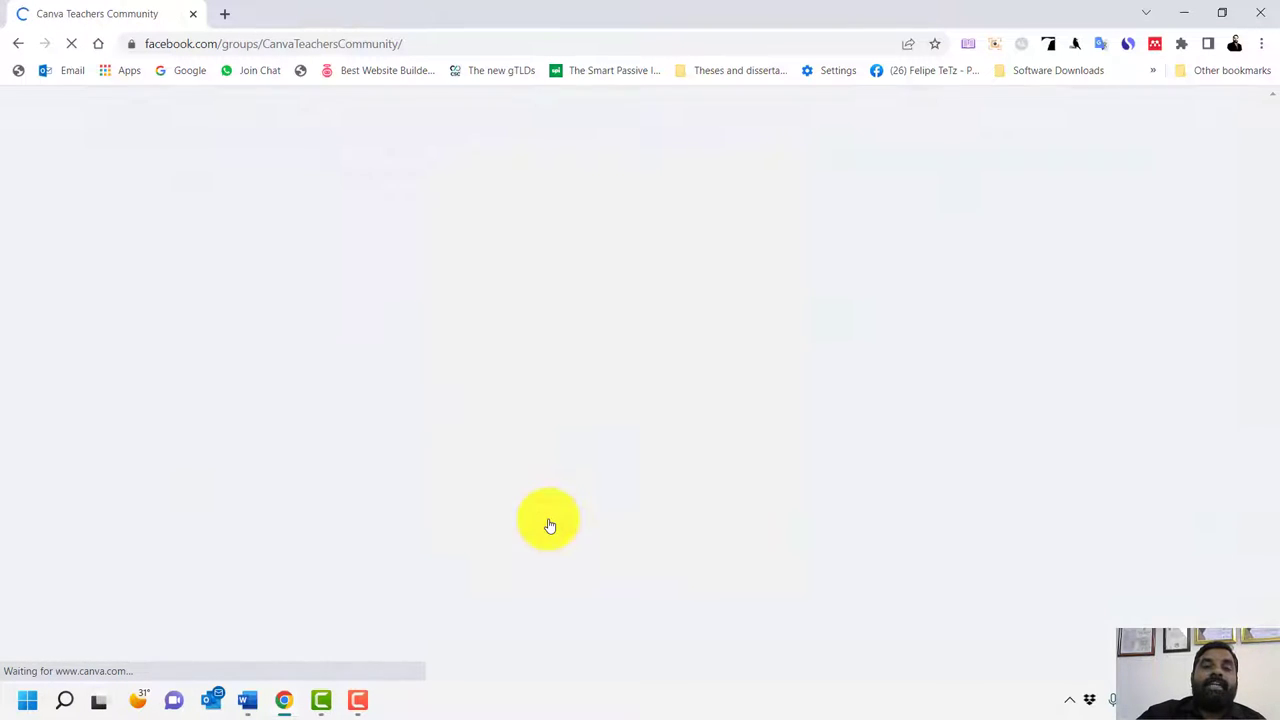
scroll(549, 523, down, 3)
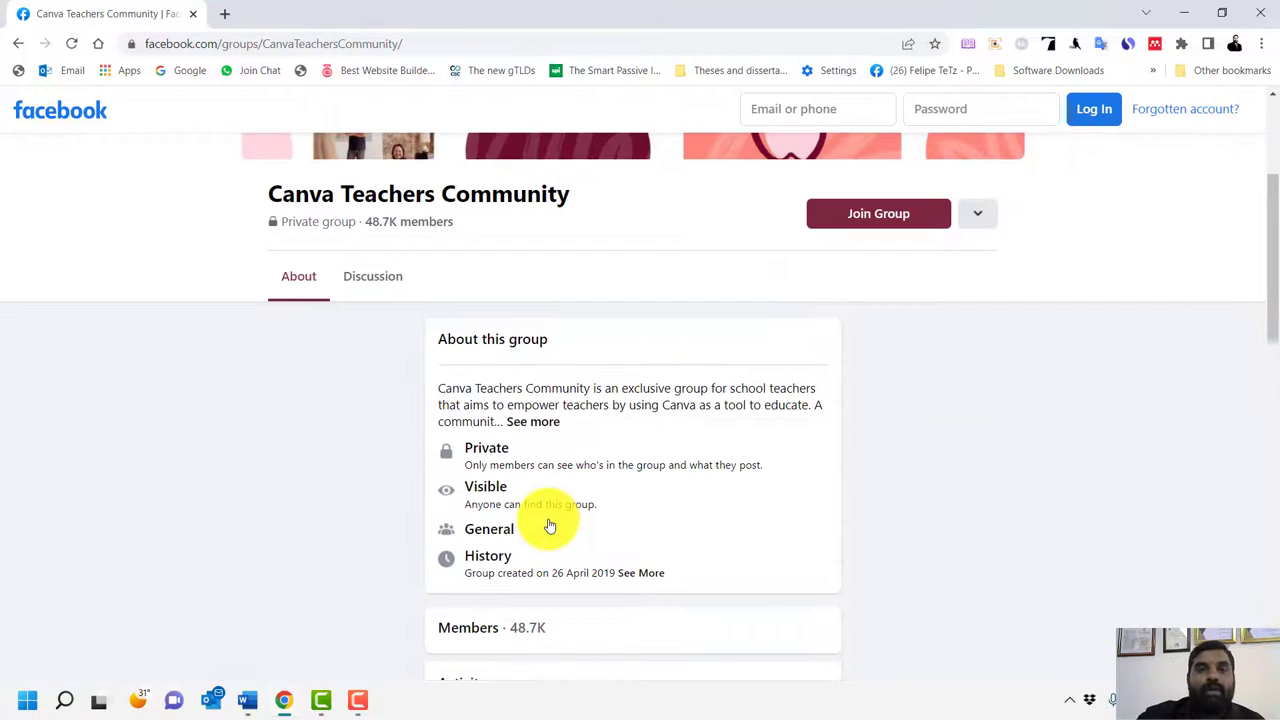
scroll(900, 430, up, 1)
scroll(967, 437, up, 2)
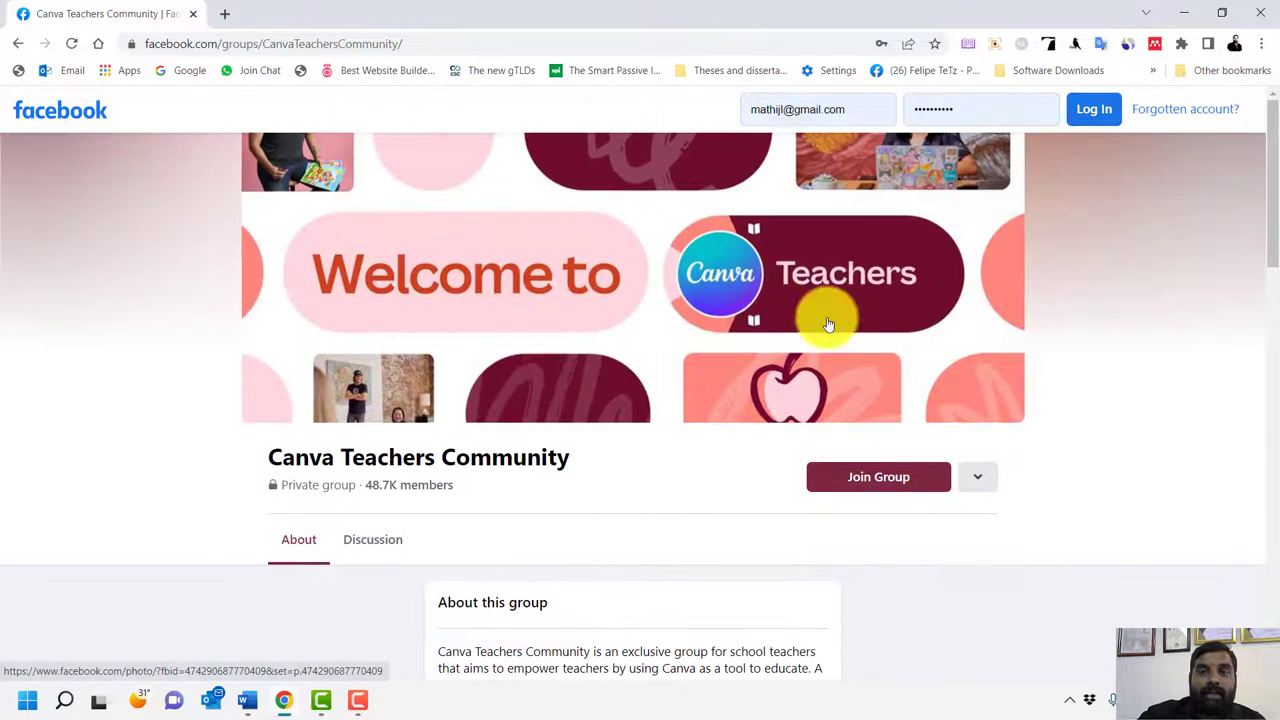
click(875, 480)
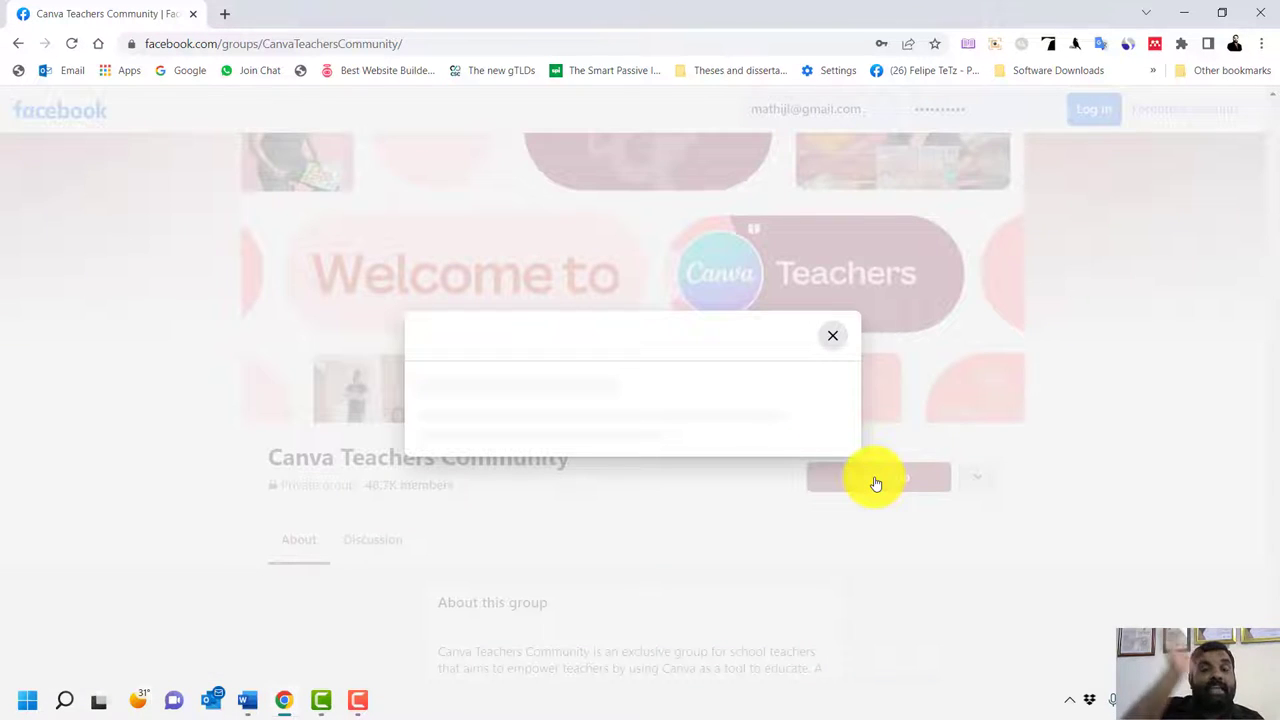
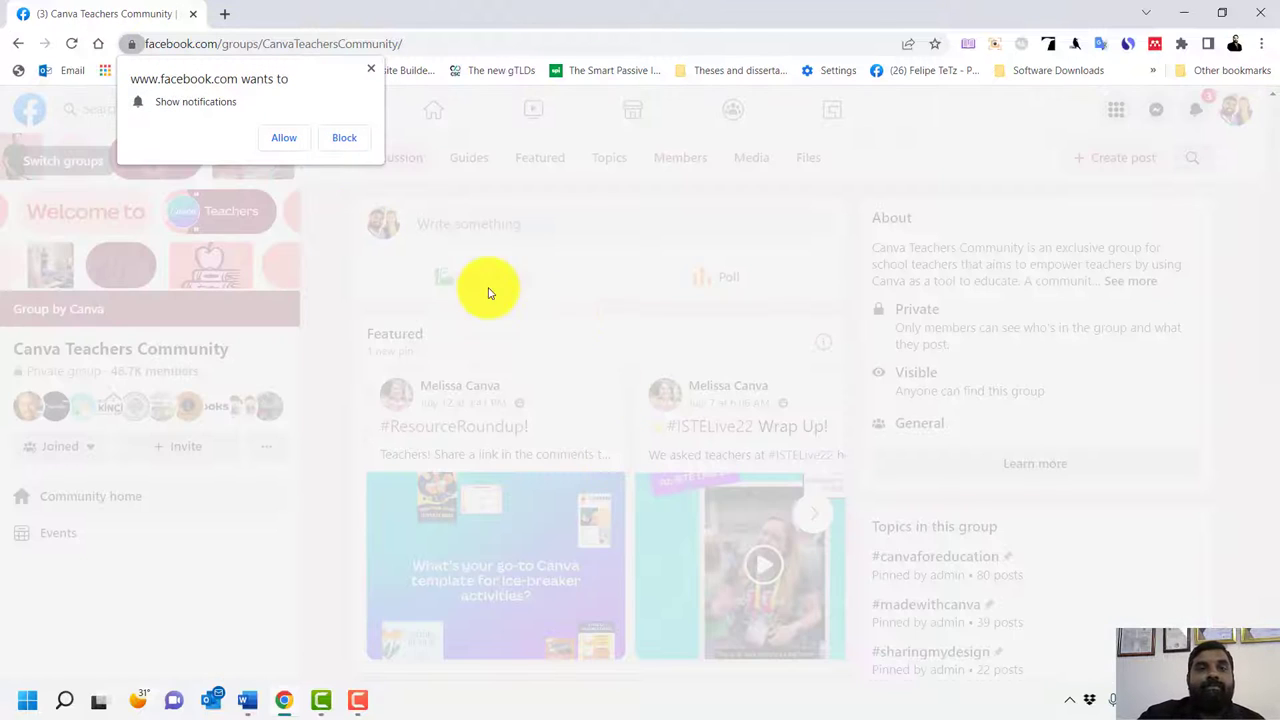
Block Facebook's notification request and browse the Canva Teachers Community group feed
click(339, 142)
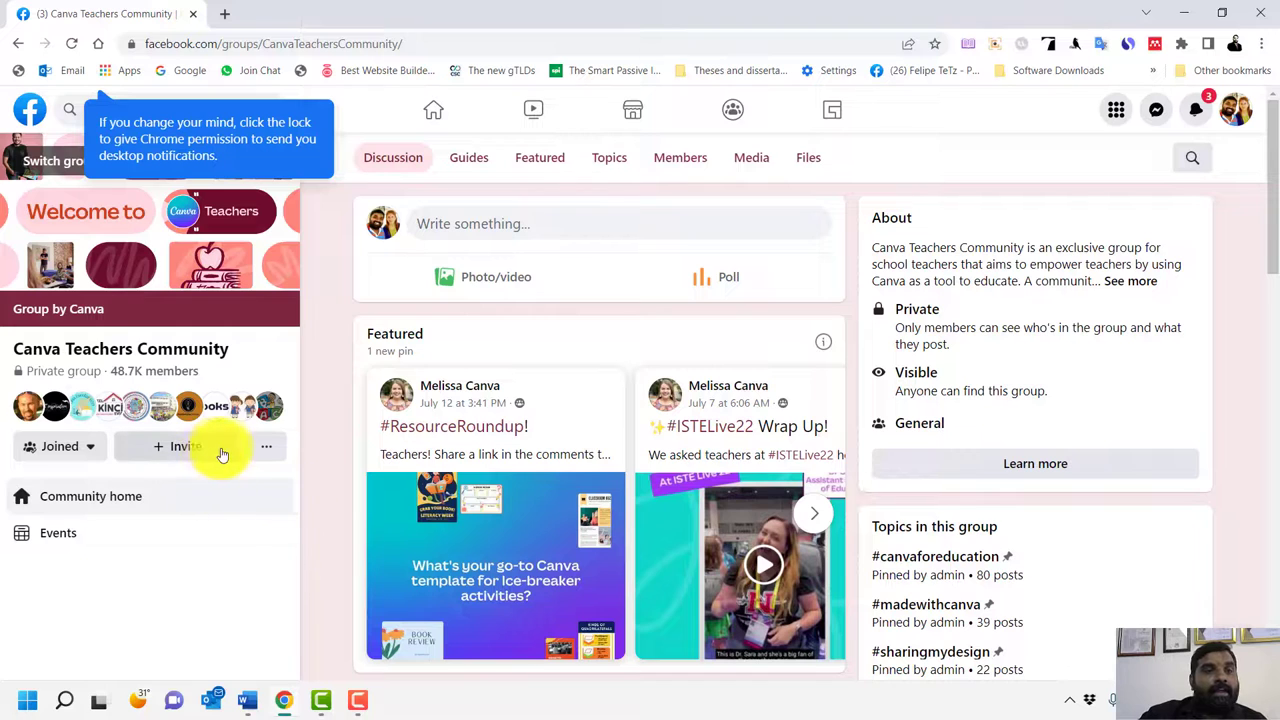
click(60, 455)
click(64, 449)
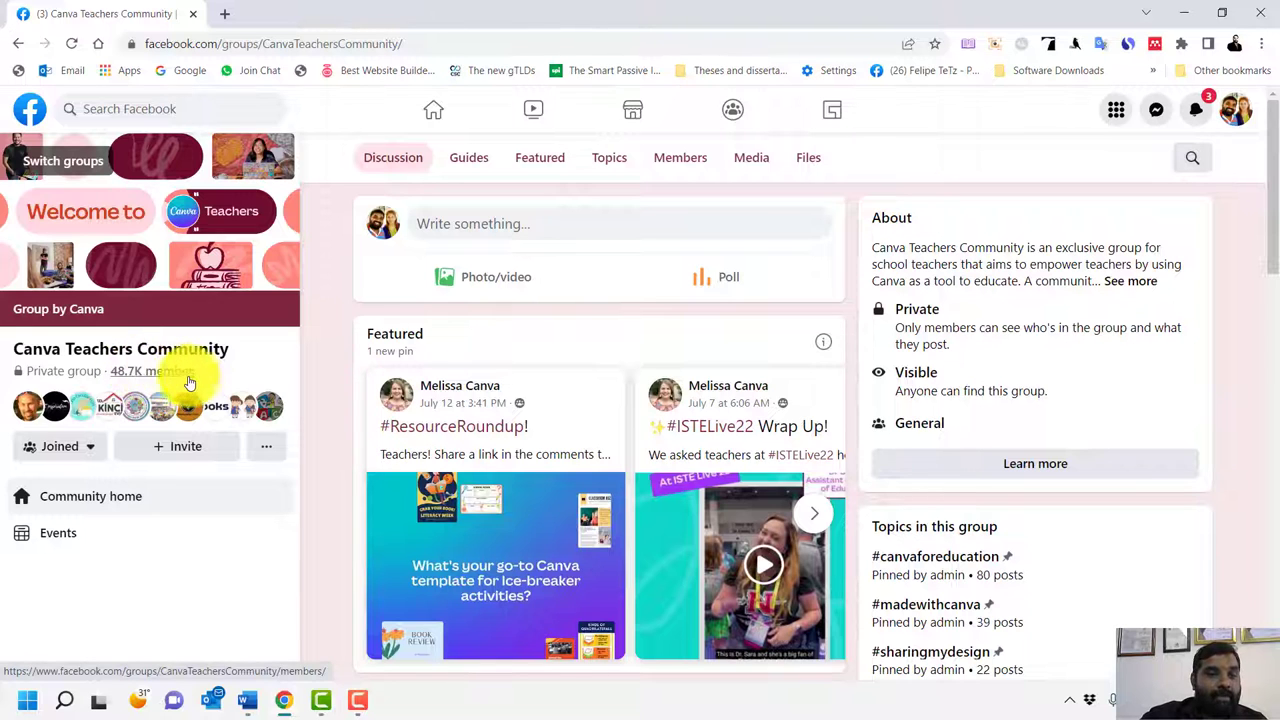
scroll(643, 400, down, 6)
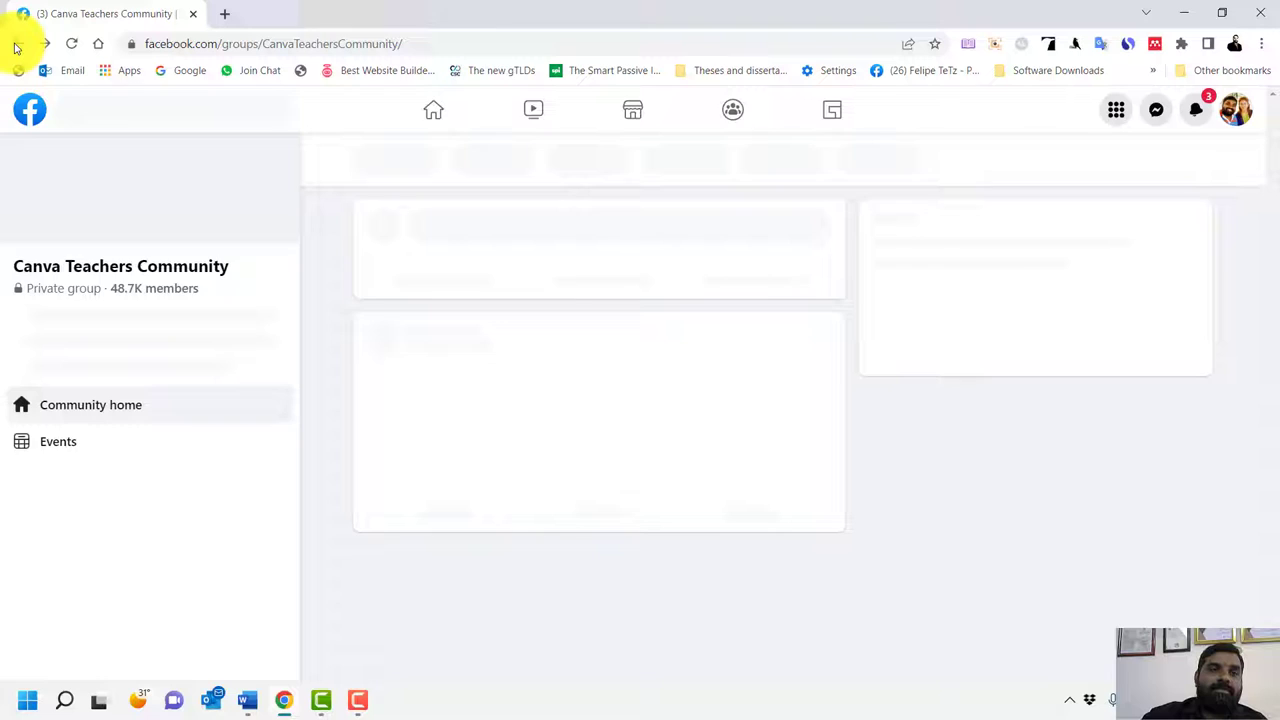
Go back to Canva for Education and open the creators program from its 'View creators program' card
click(15, 47)
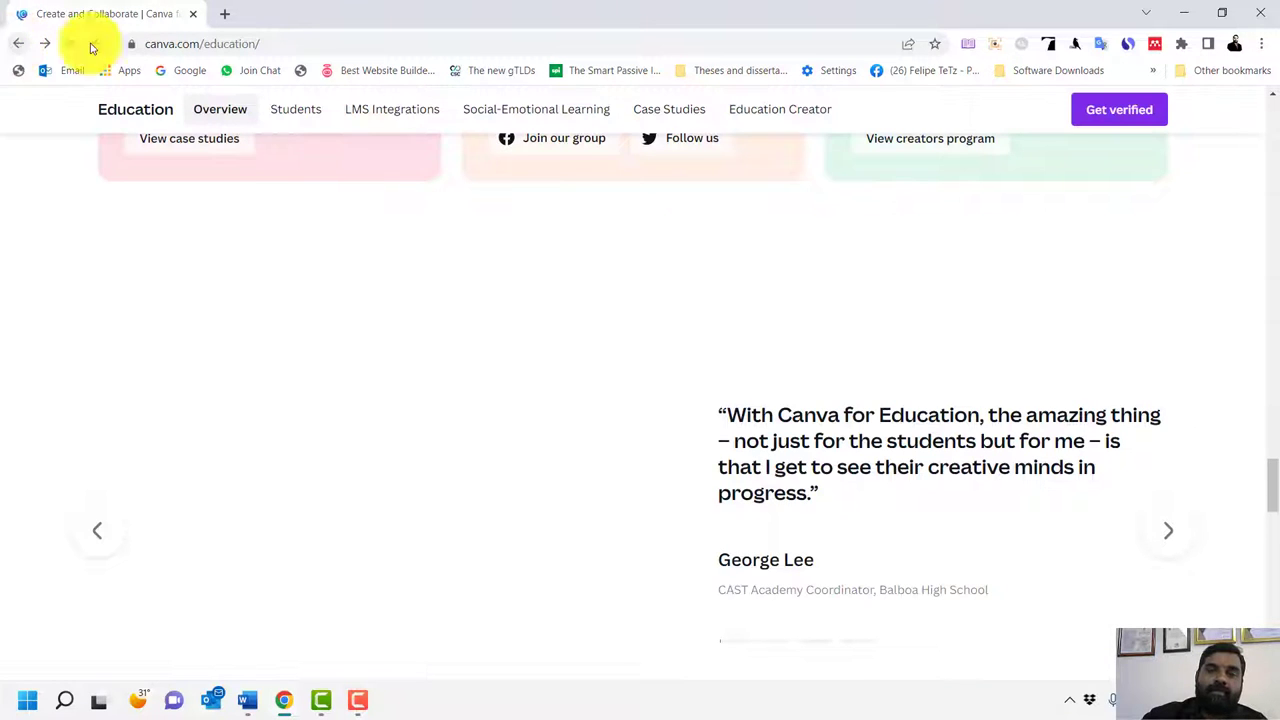
scroll(765, 390, down, 2)
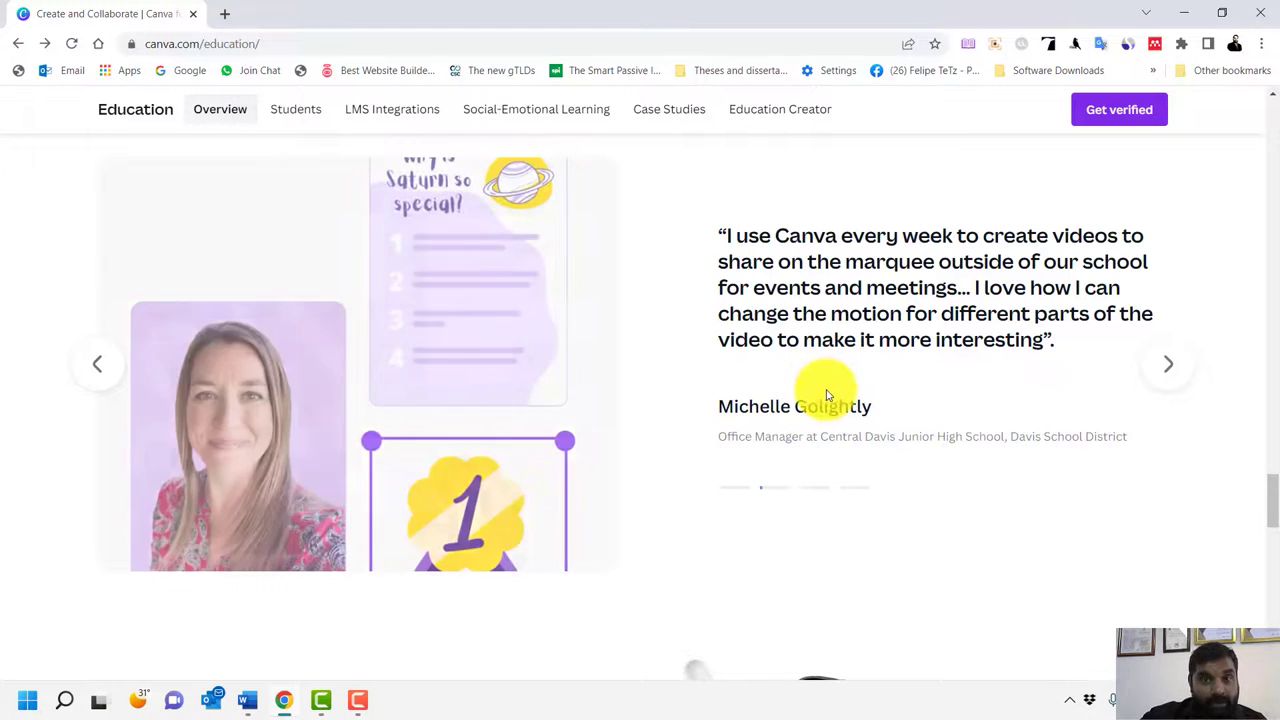
scroll(620, 395, up, 2)
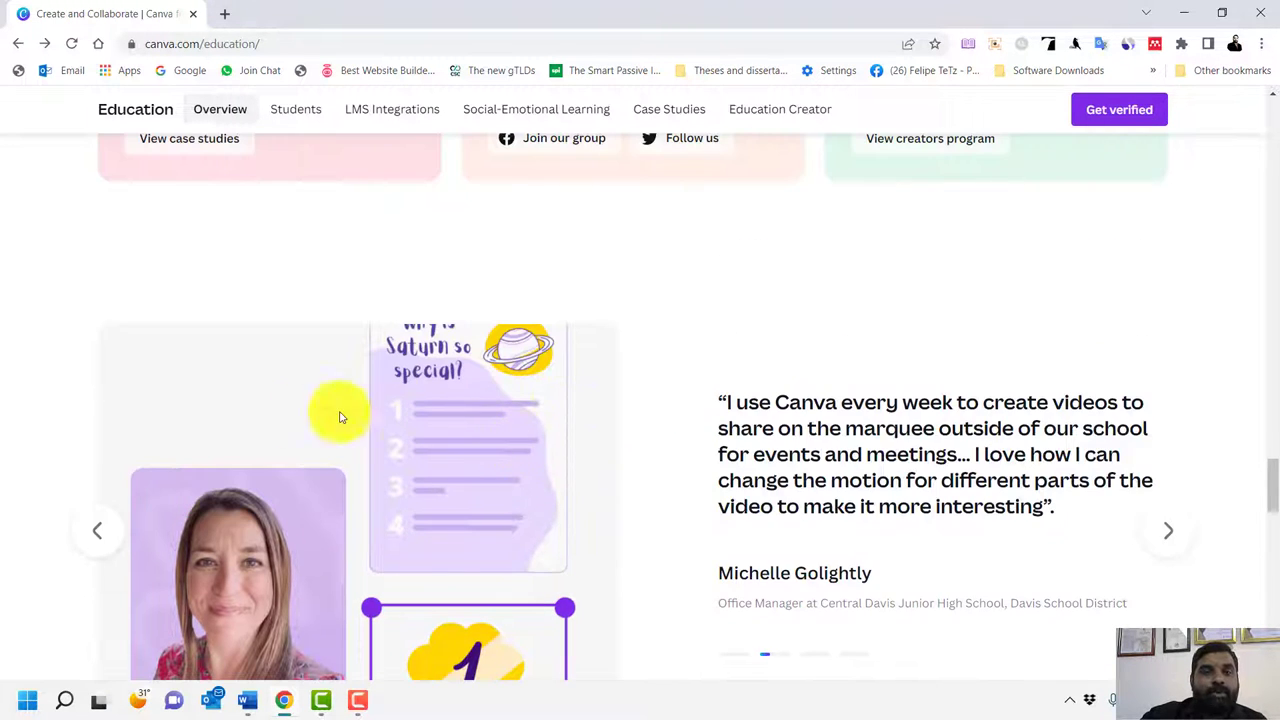
scroll(339, 417, up, 5)
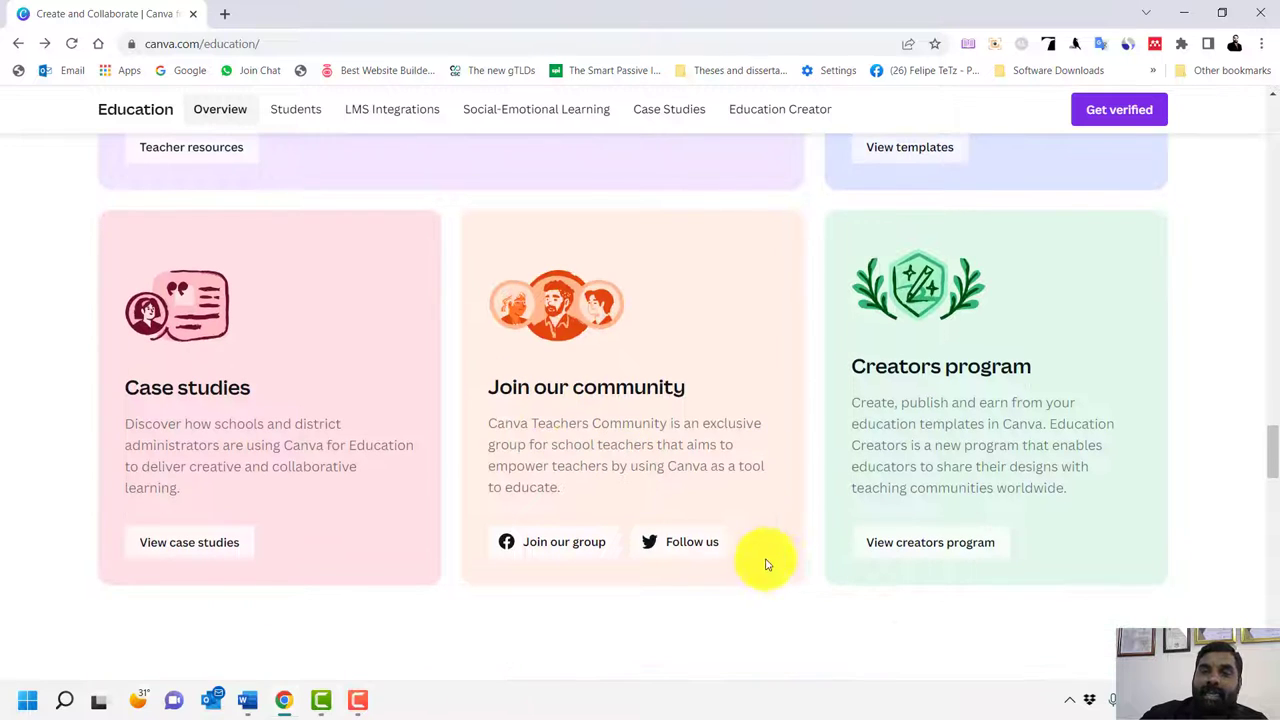
click(940, 552)
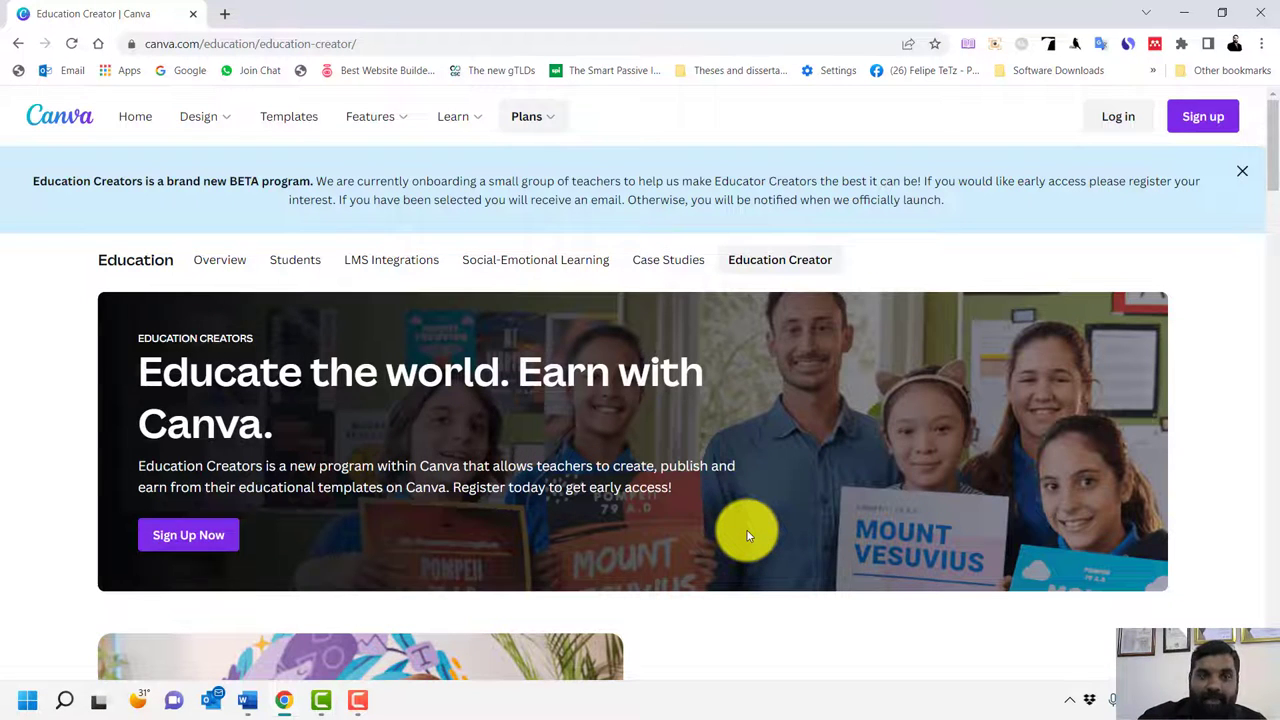
Leave the Education Creator page and scroll the Education overview down to its FAQ
scroll(785, 510, down, 5)
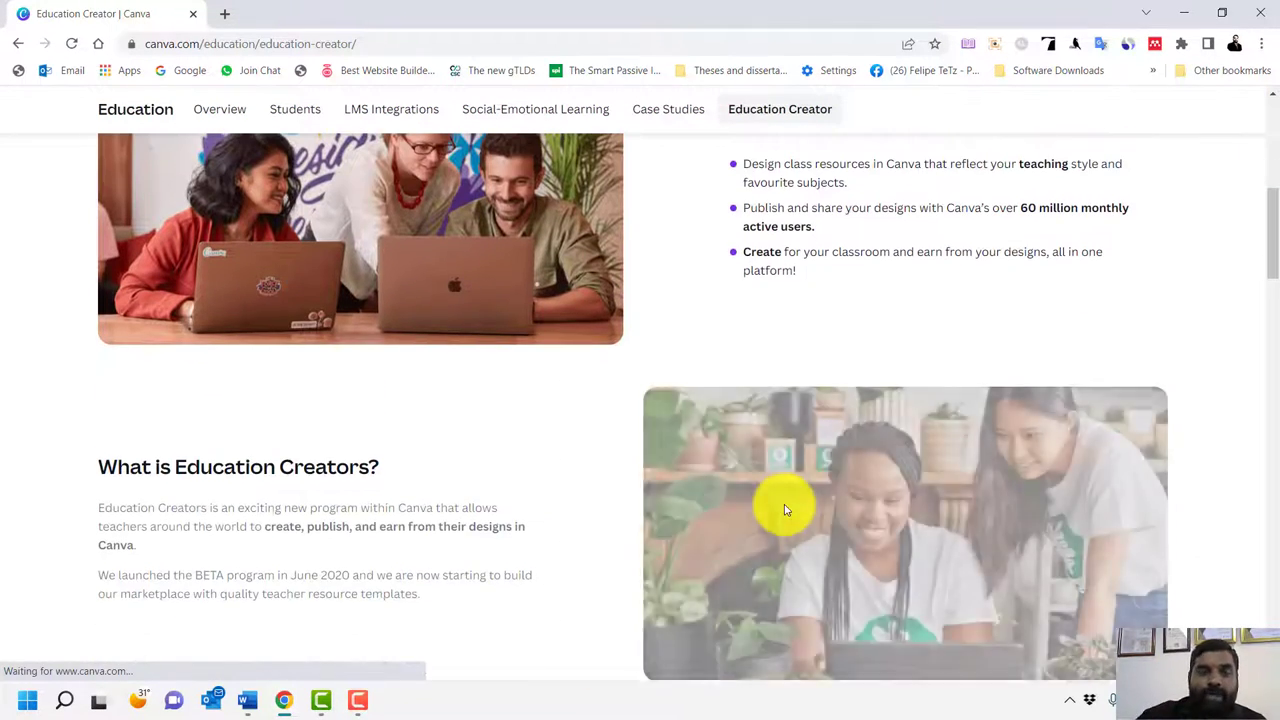
scroll(784, 506, up, 3)
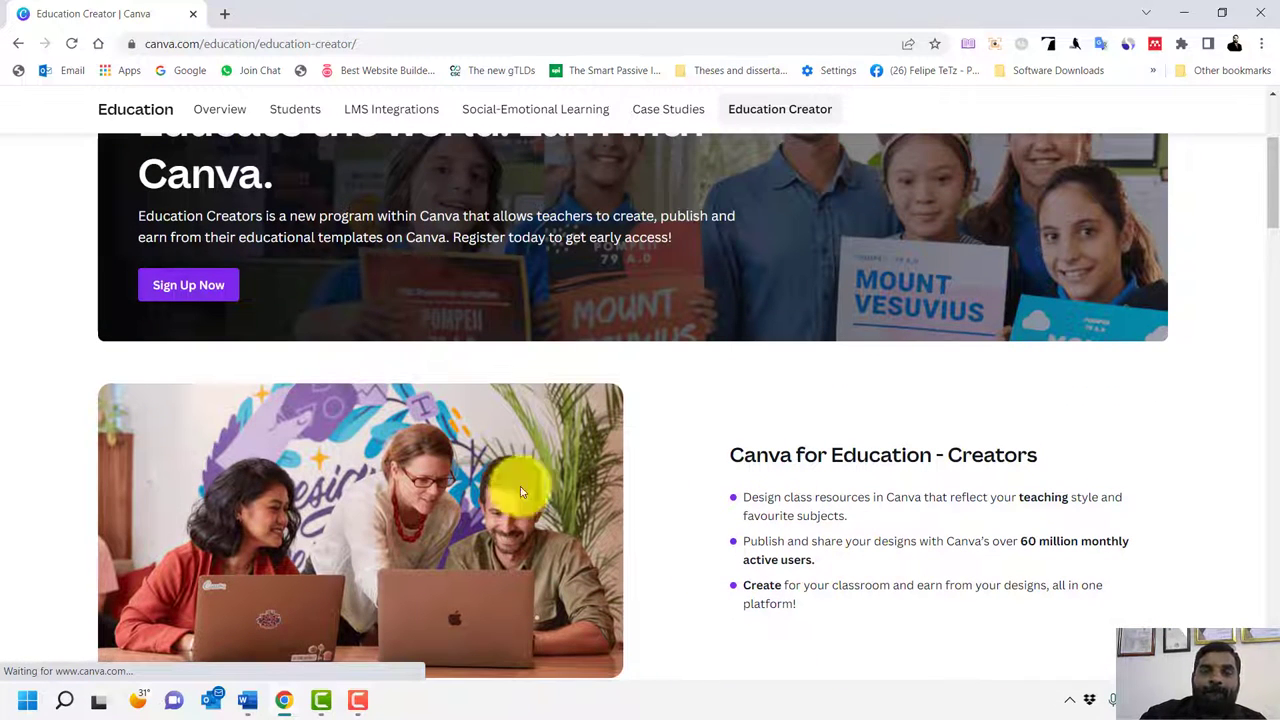
click(14, 44)
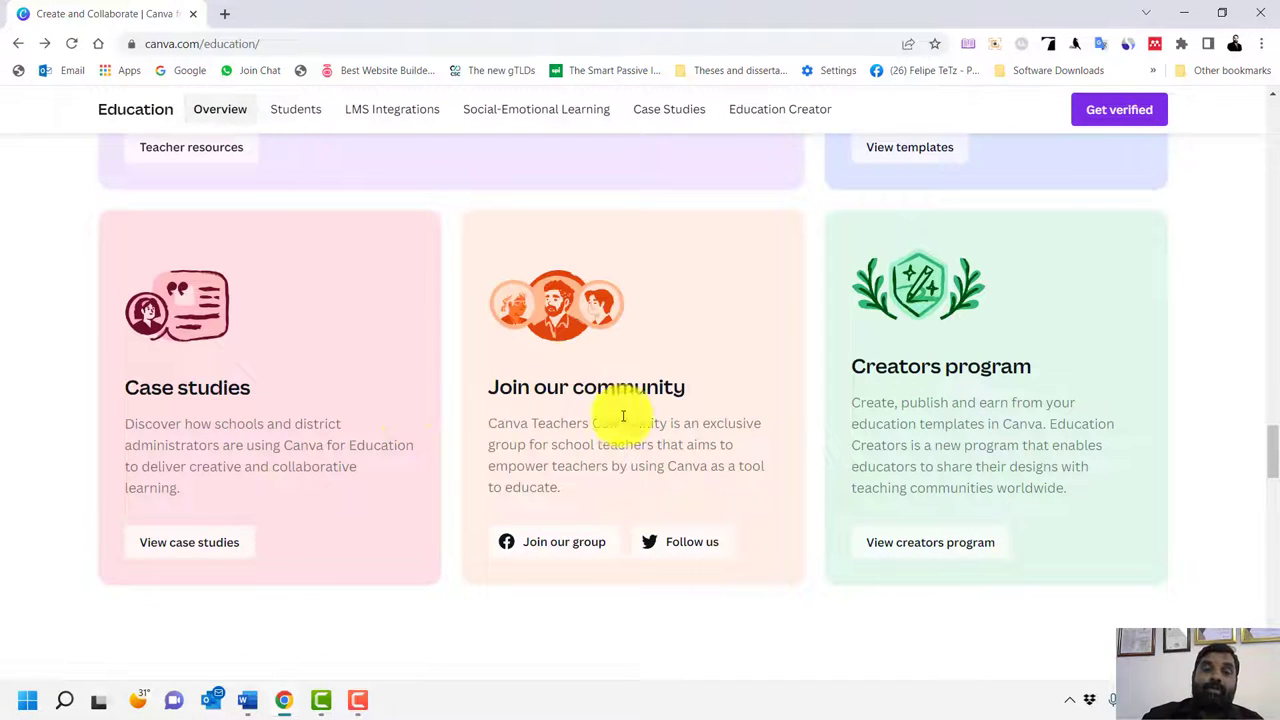
scroll(777, 400, down, 4)
scroll(783, 403, down, 8)
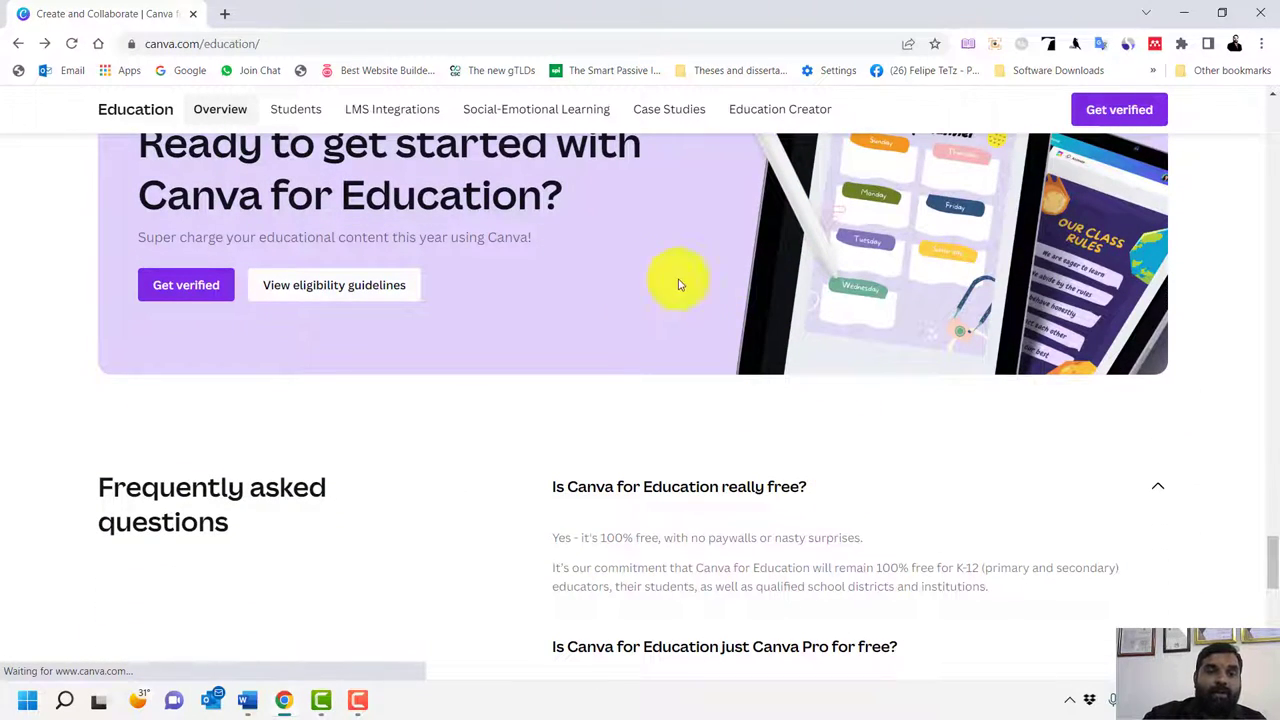
Expand 'Is Canva for Education just Canva Pro for free?' and highlight 'All Pro features' and 'Canva for Education'
scroll(839, 530, down, 3)
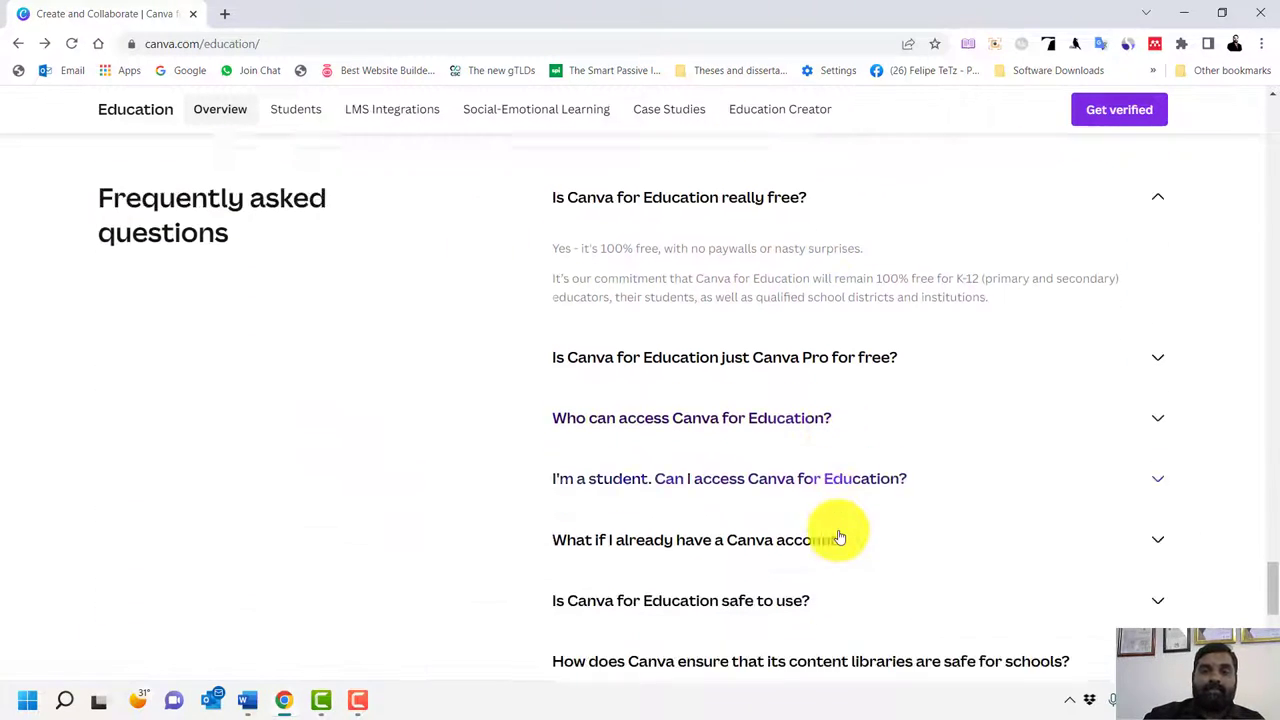
click(777, 328)
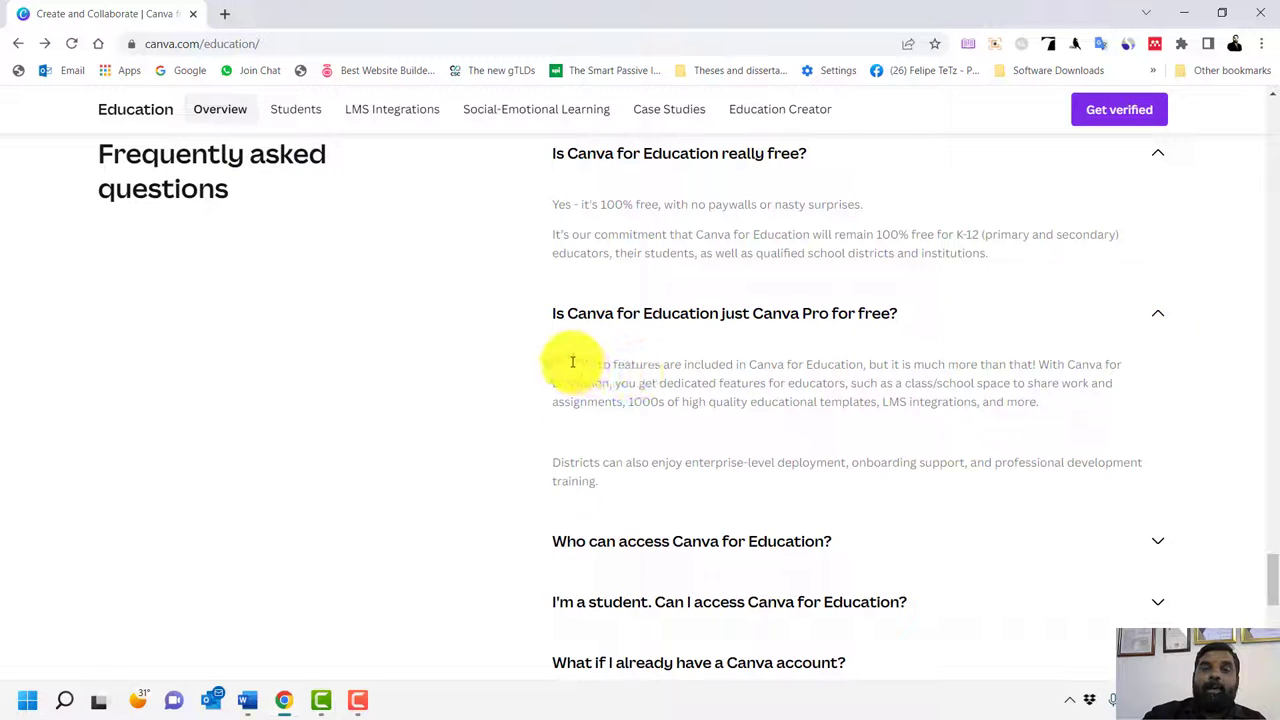
drag(572, 362, 661, 364)
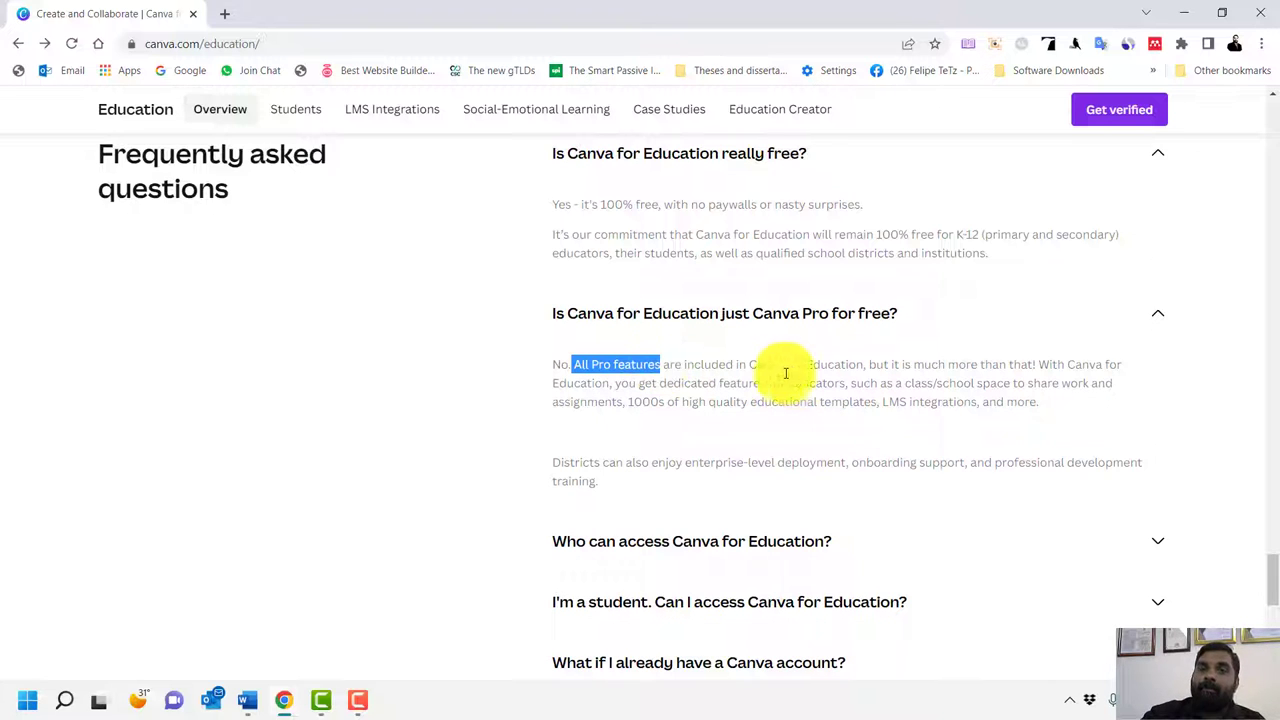
drag(758, 364, 864, 364)
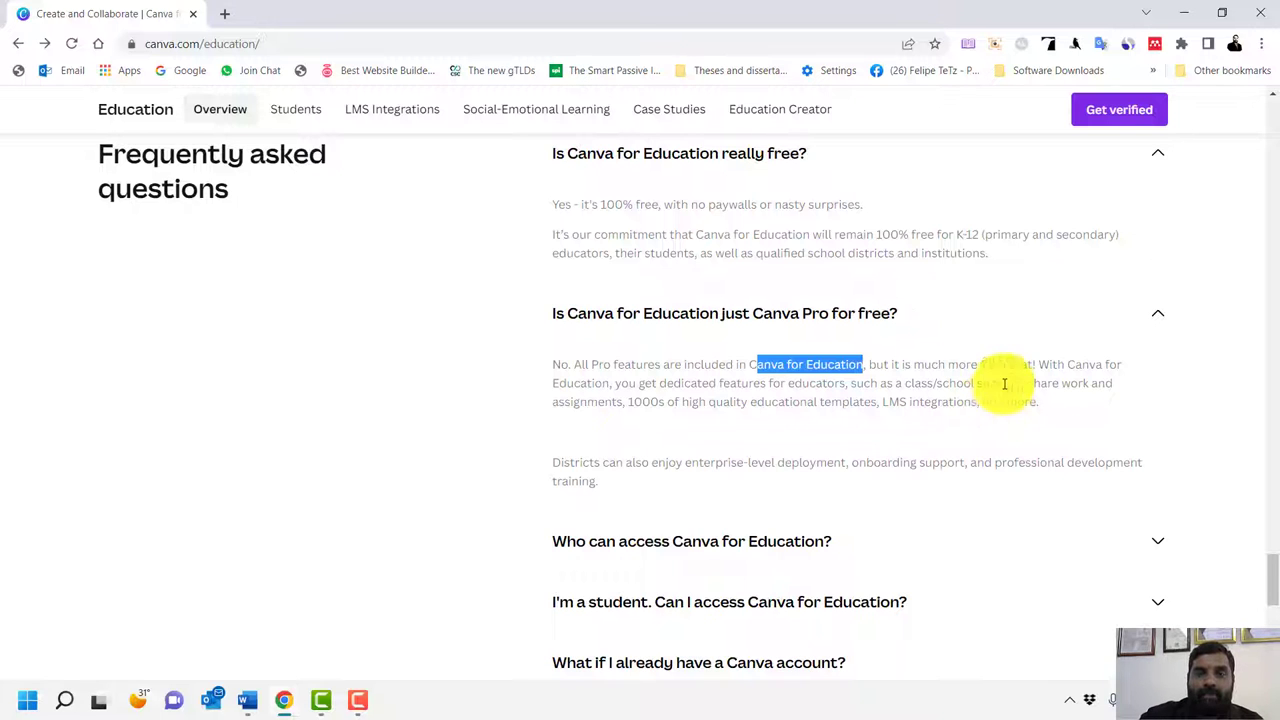
Expand 'Who can access Canva for Education?' and highlight 'K-12 (primary and secondary) educators'
scroll(1008, 385, down, 2)
click(695, 385)
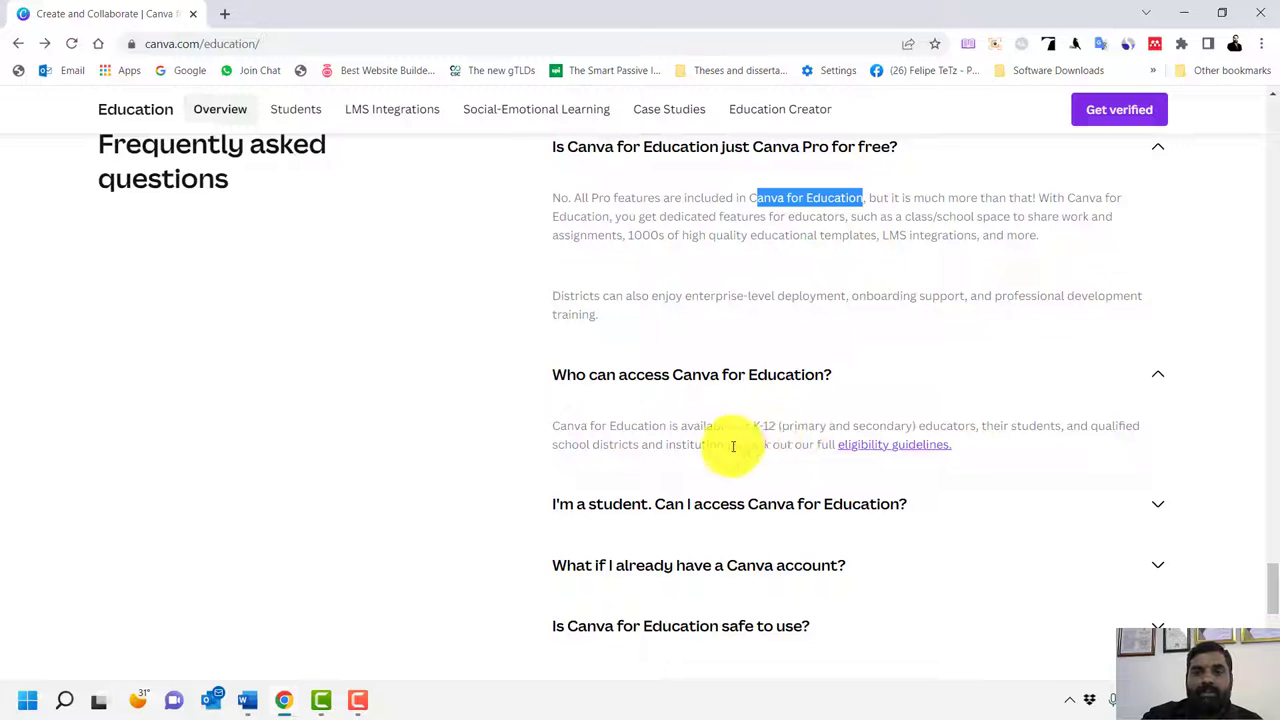
drag(752, 425, 978, 423)
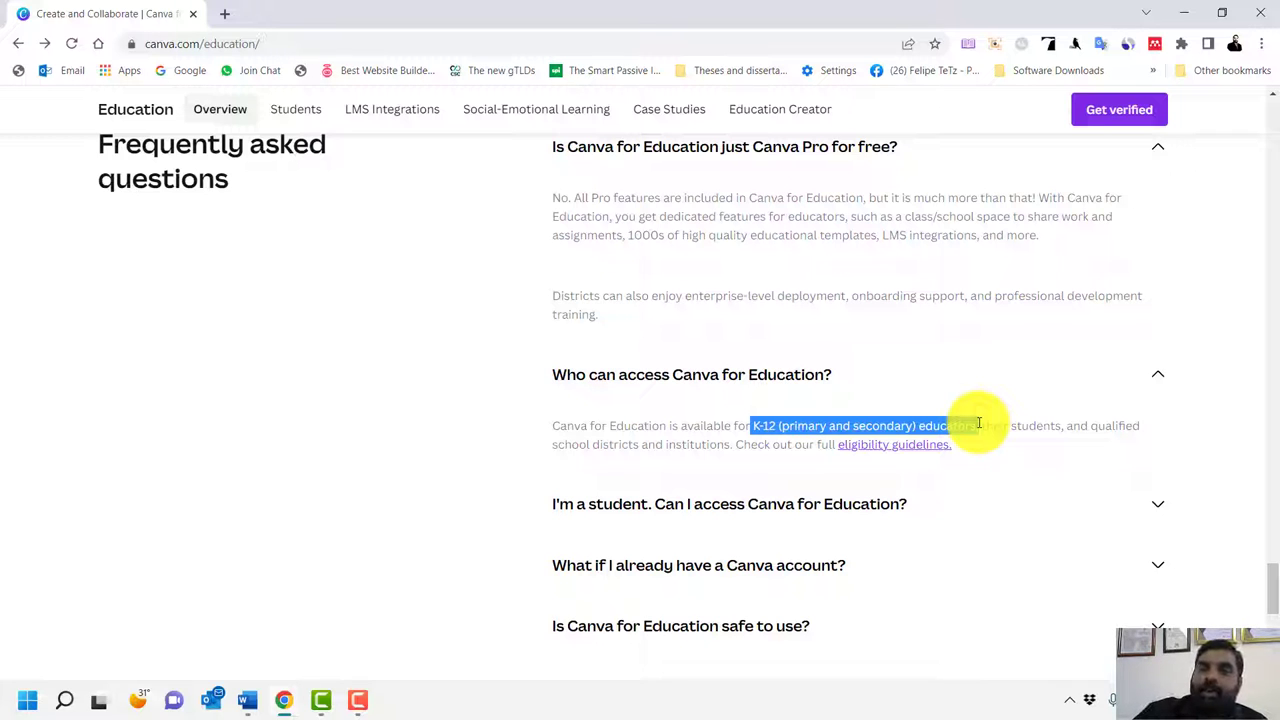
Expand the 'I'm a student…' answer on student access and scroll through the page
scroll(529, 503, down, 2)
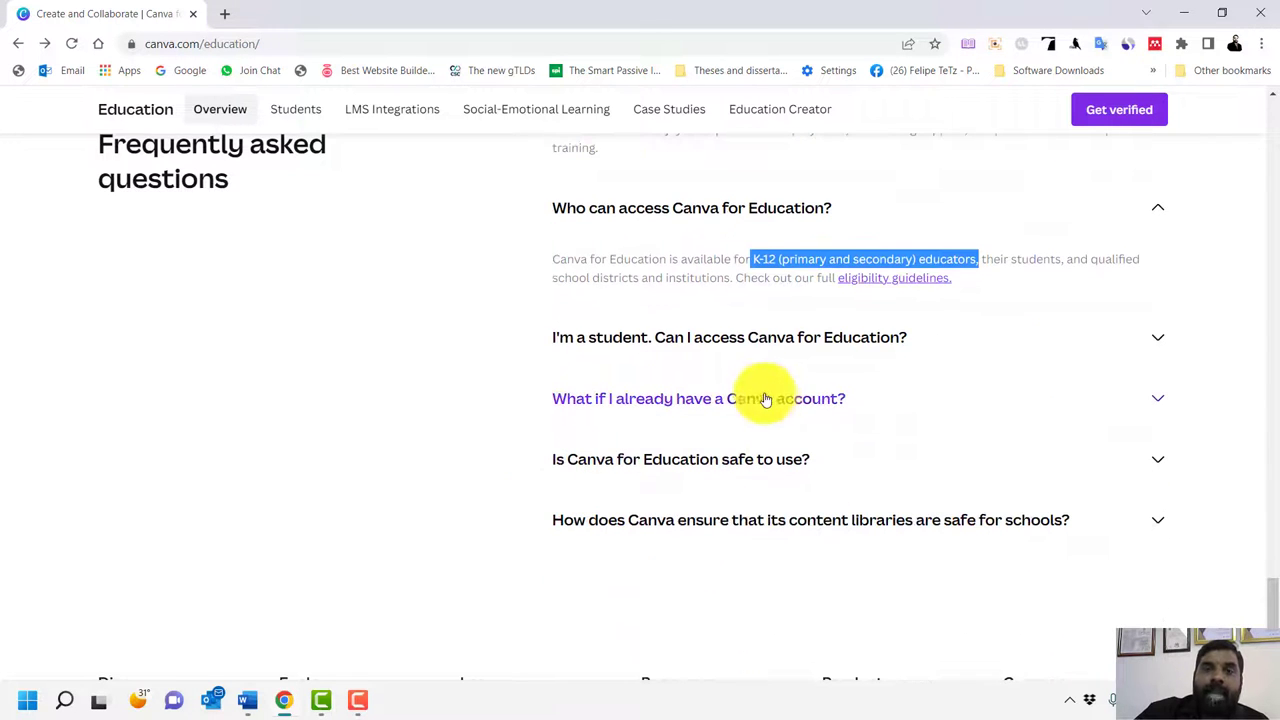
click(757, 352)
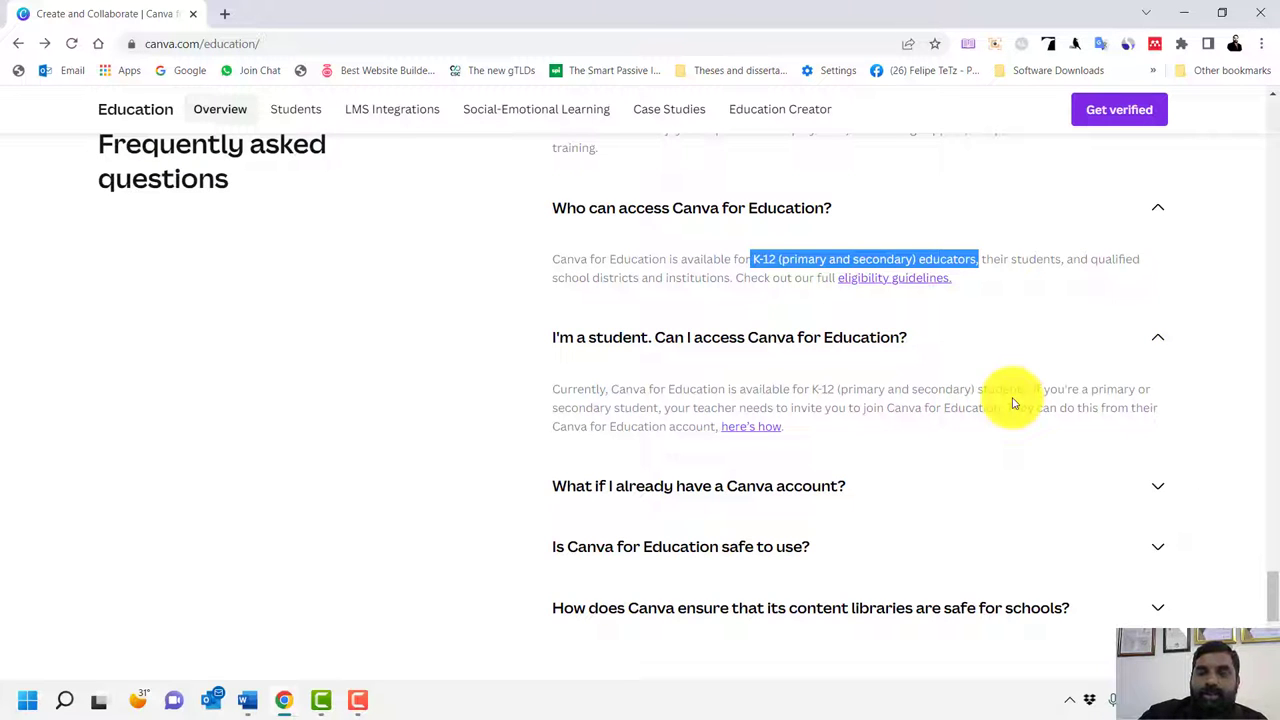
scroll(991, 500, down, 2)
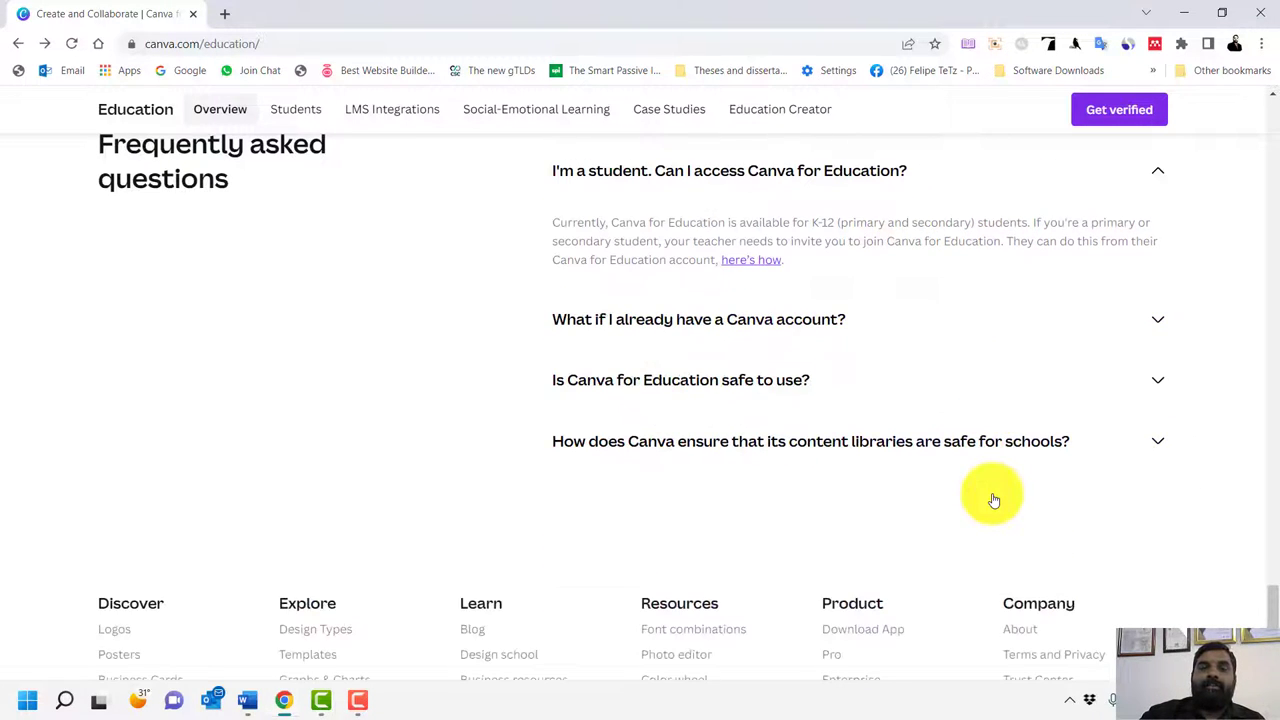
scroll(309, 554, down, 1)
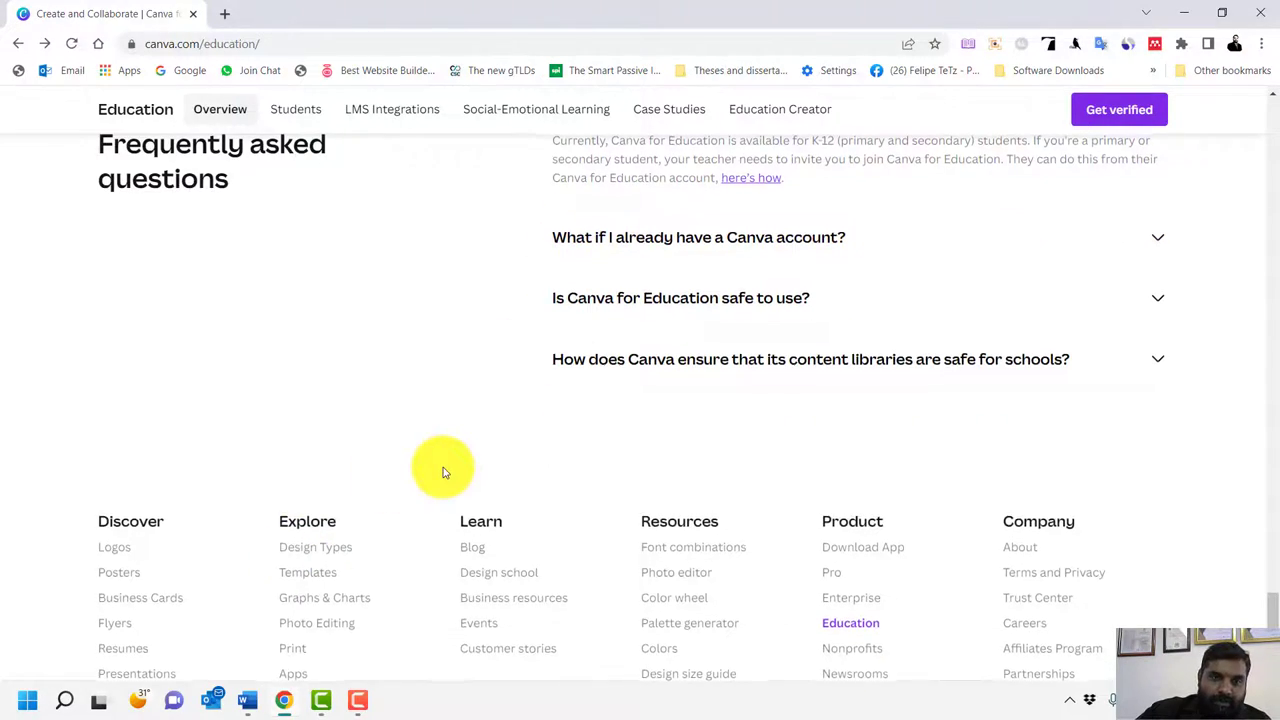
scroll(440, 467, up, 12)
scroll(444, 472, up, 15)
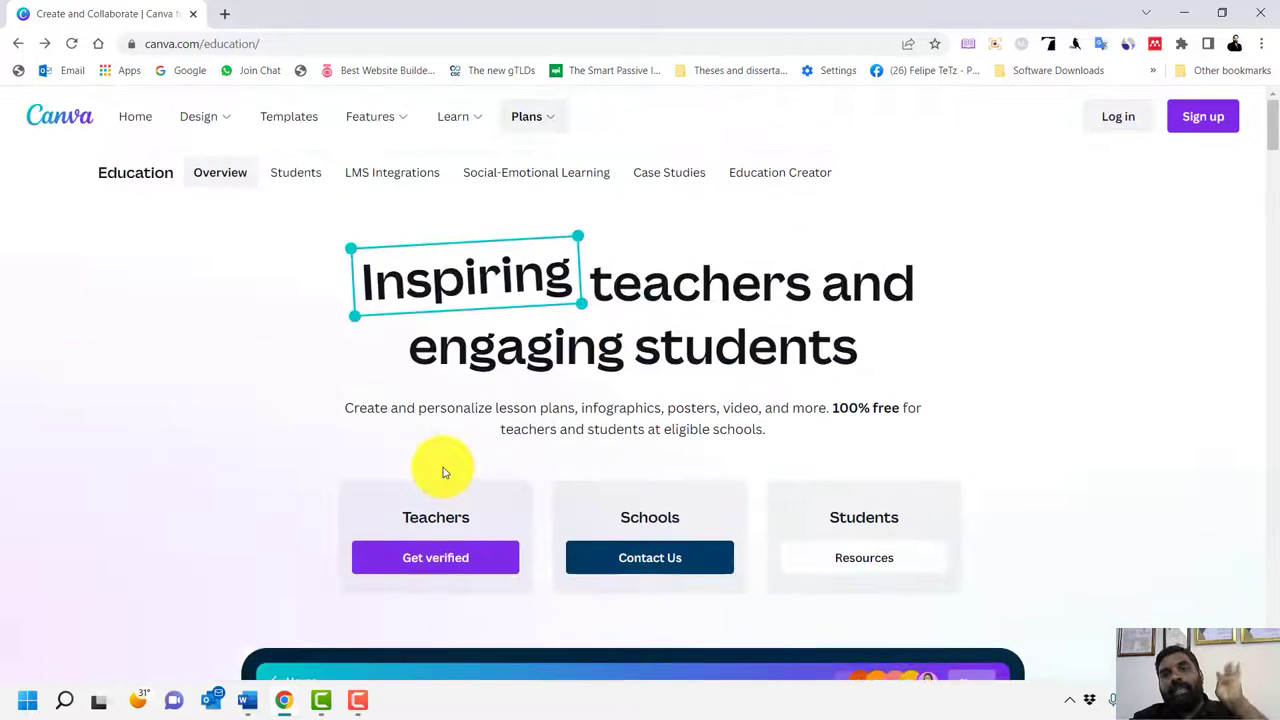
Show the Plans menu listing the Free, Pro, Enterprise, Education and Nonprofits plans
mouse_move(526, 116)
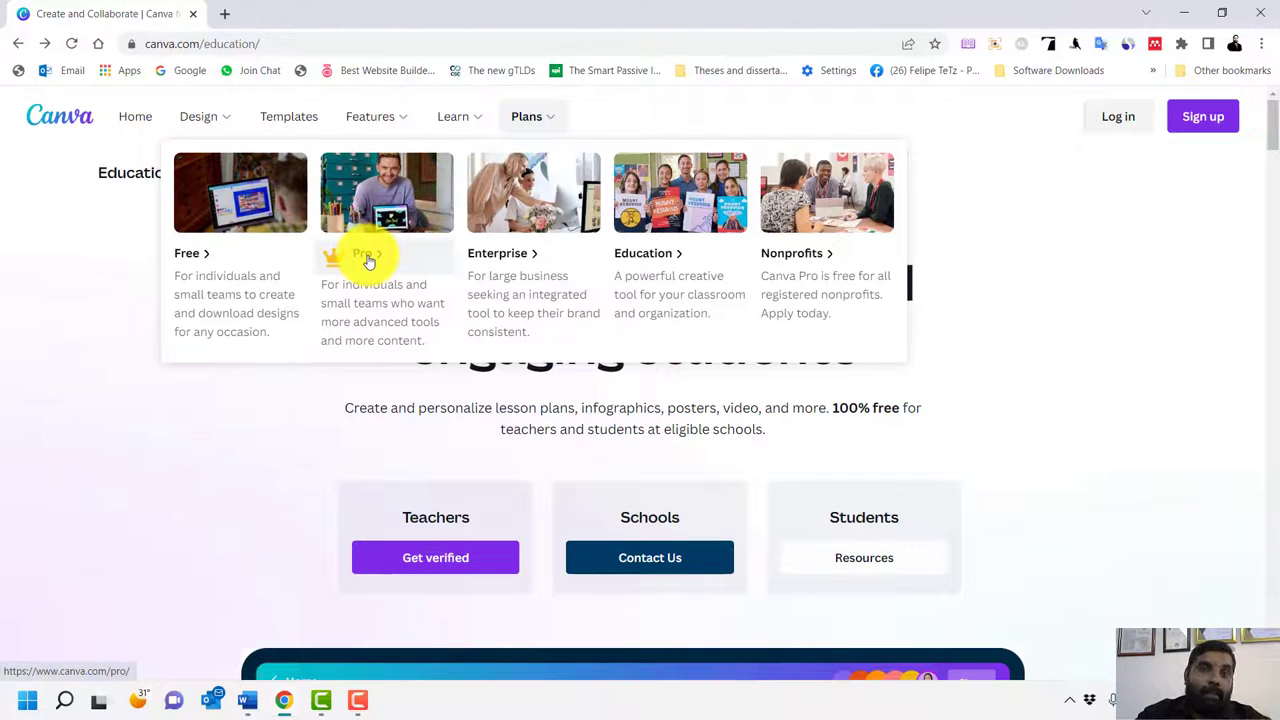
Open the Canva Pro plan page and jump to its pricing section
click(368, 258)
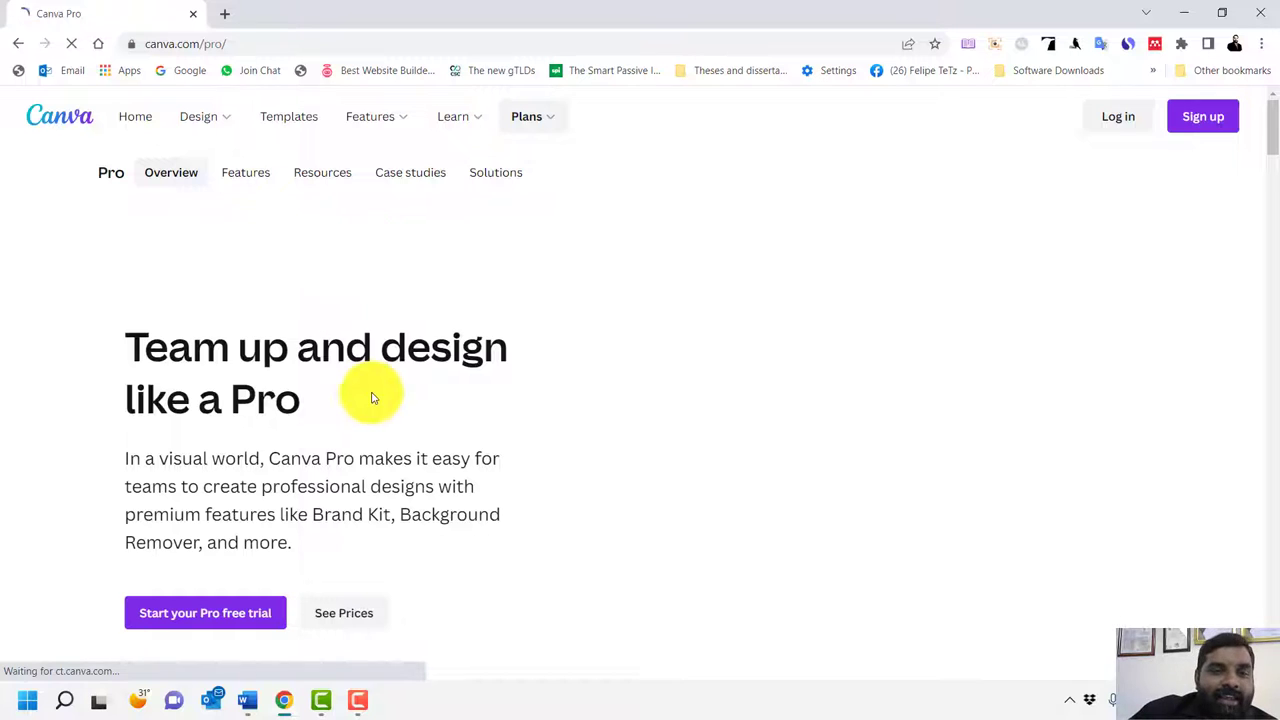
scroll(375, 393, down, 1)
scroll(375, 393, down, 2)
click(343, 370)
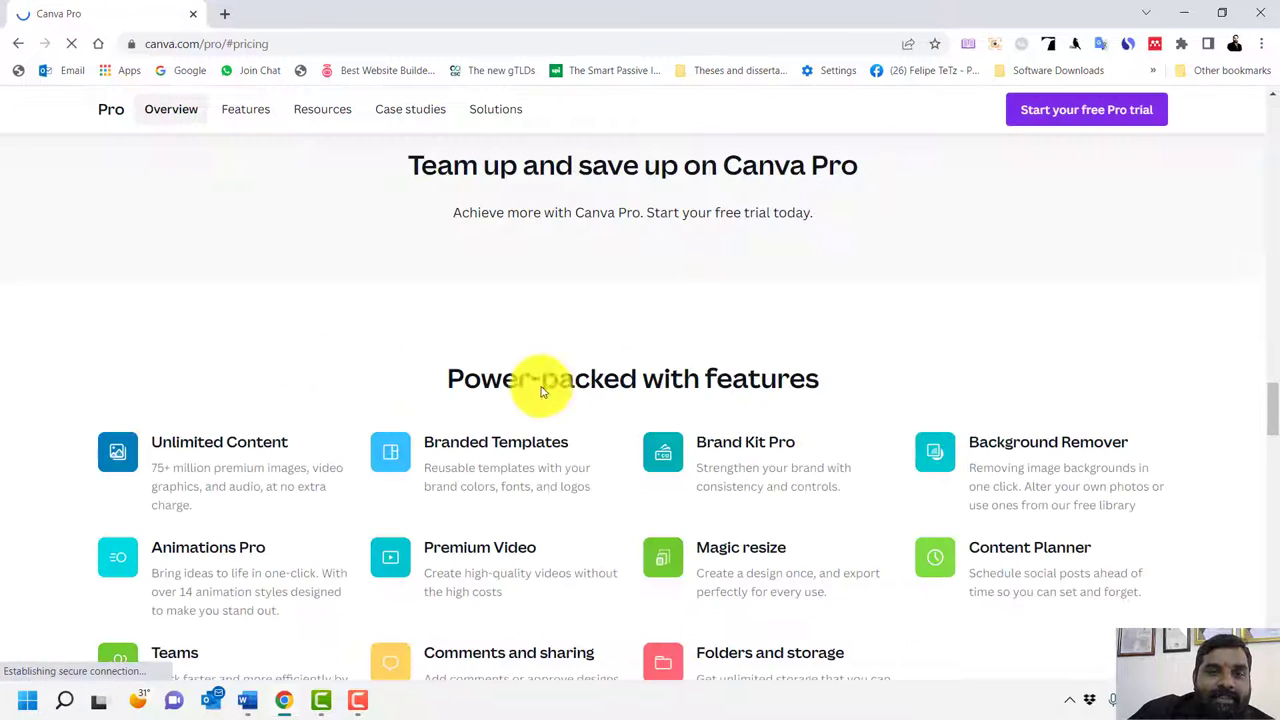
Review the Canva Pro features and pricing, then return to the canva.com/pro/ overview
scroll(633, 385, up, 10)
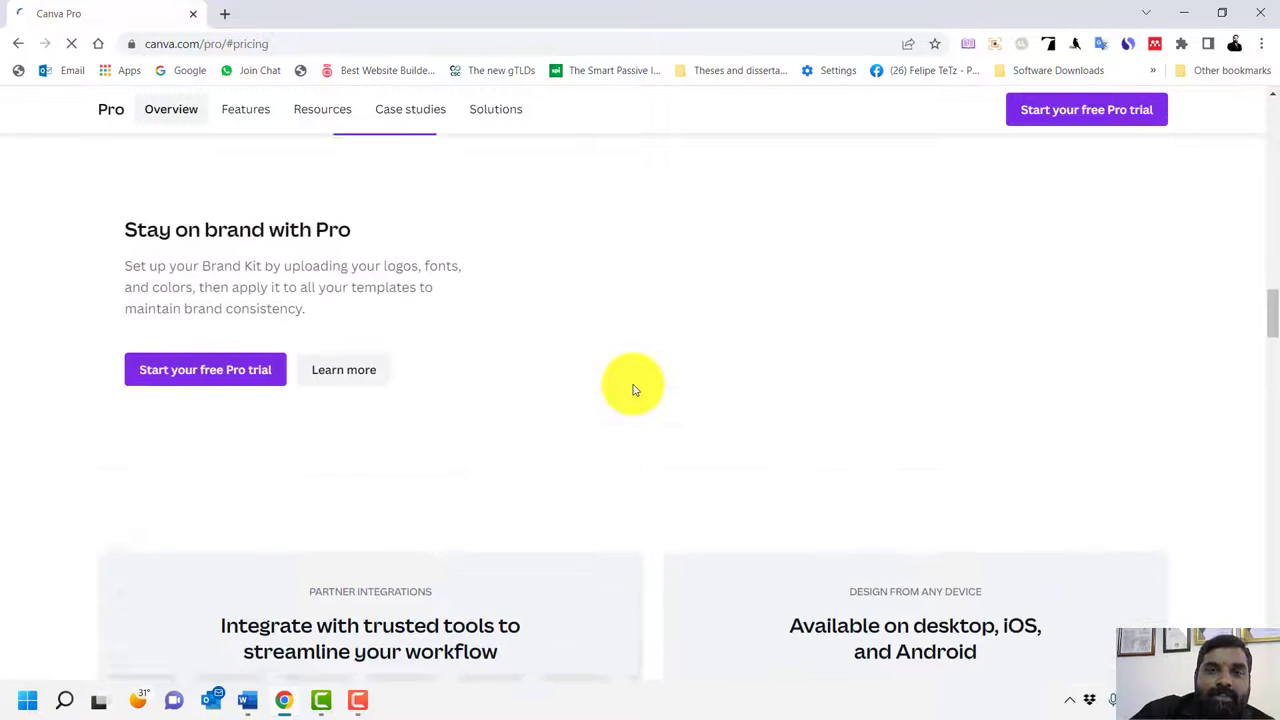
scroll(632, 388, down, 3)
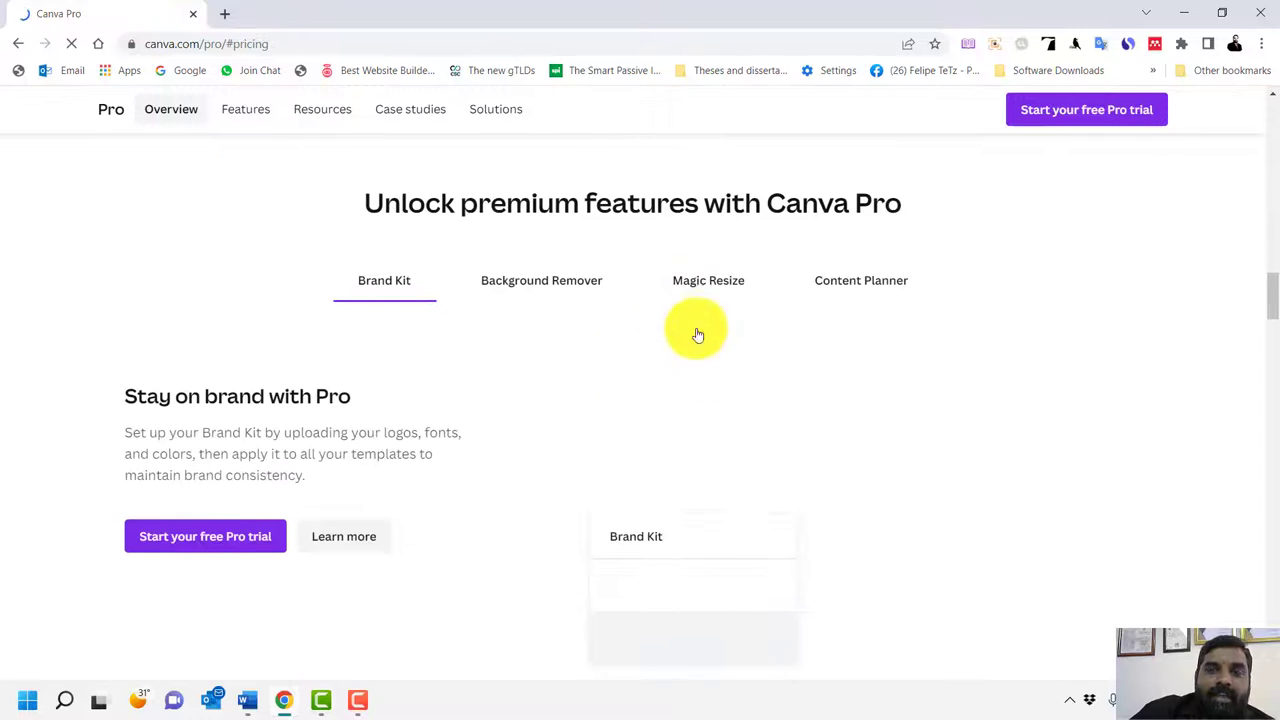
scroll(700, 360, up, 5)
scroll(716, 379, up, 8)
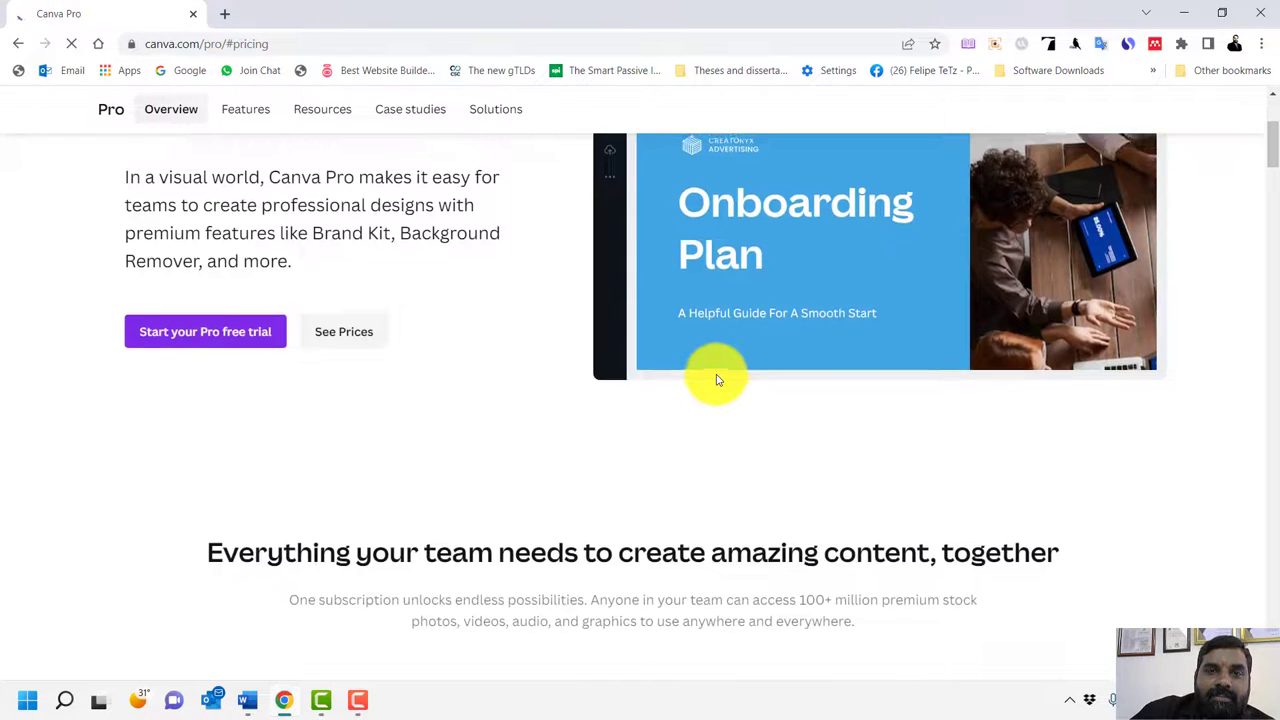
scroll(716, 379, up, 3)
scroll(716, 379, down, 10)
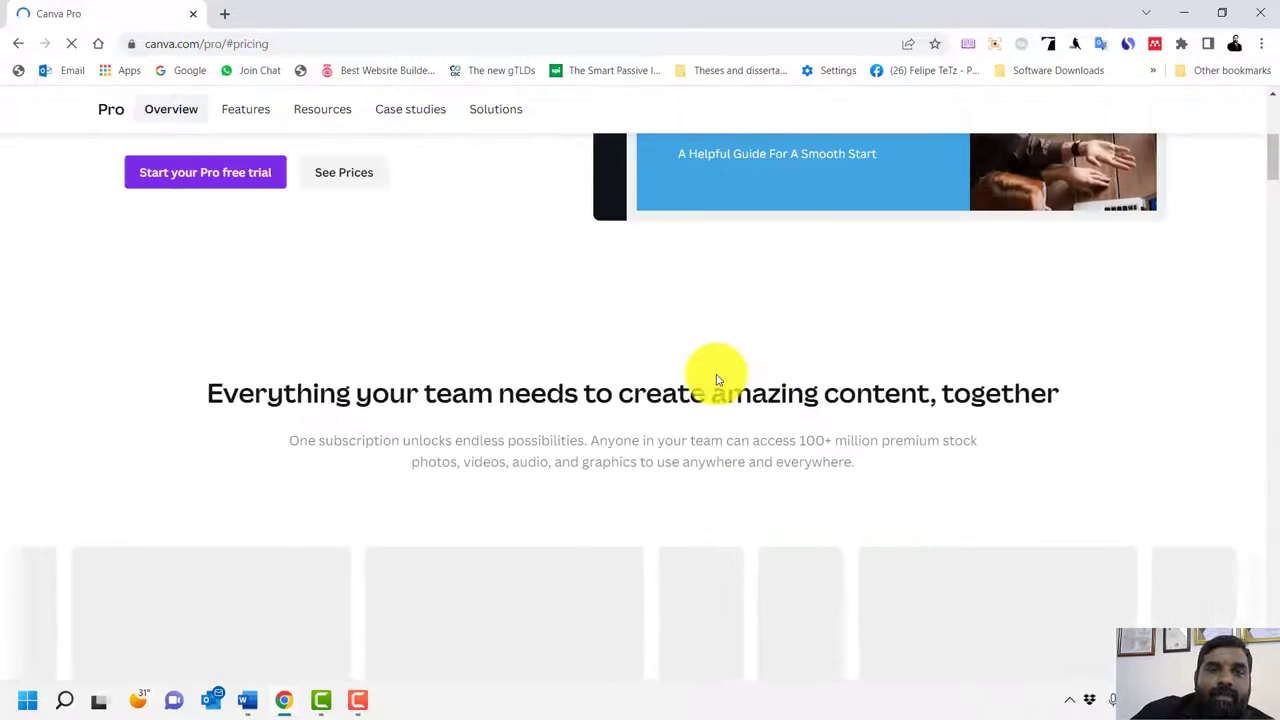
scroll(717, 380, down, 10)
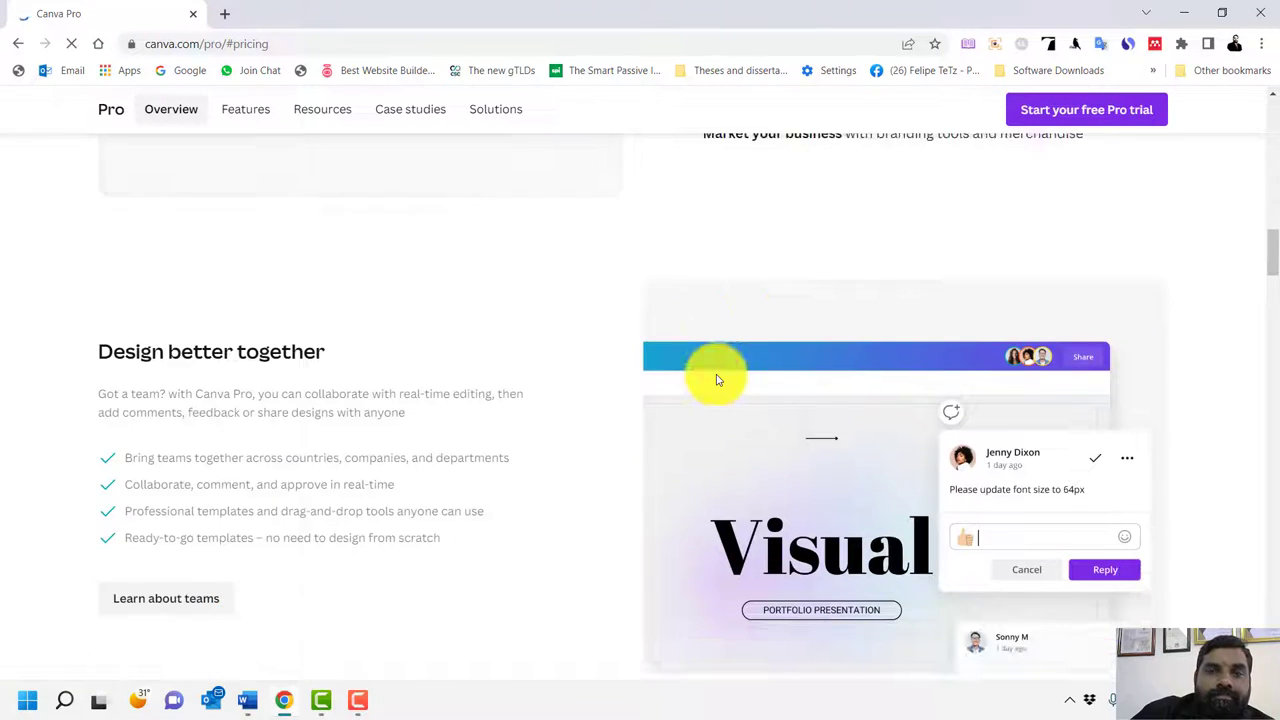
scroll(460, 414, down, 15)
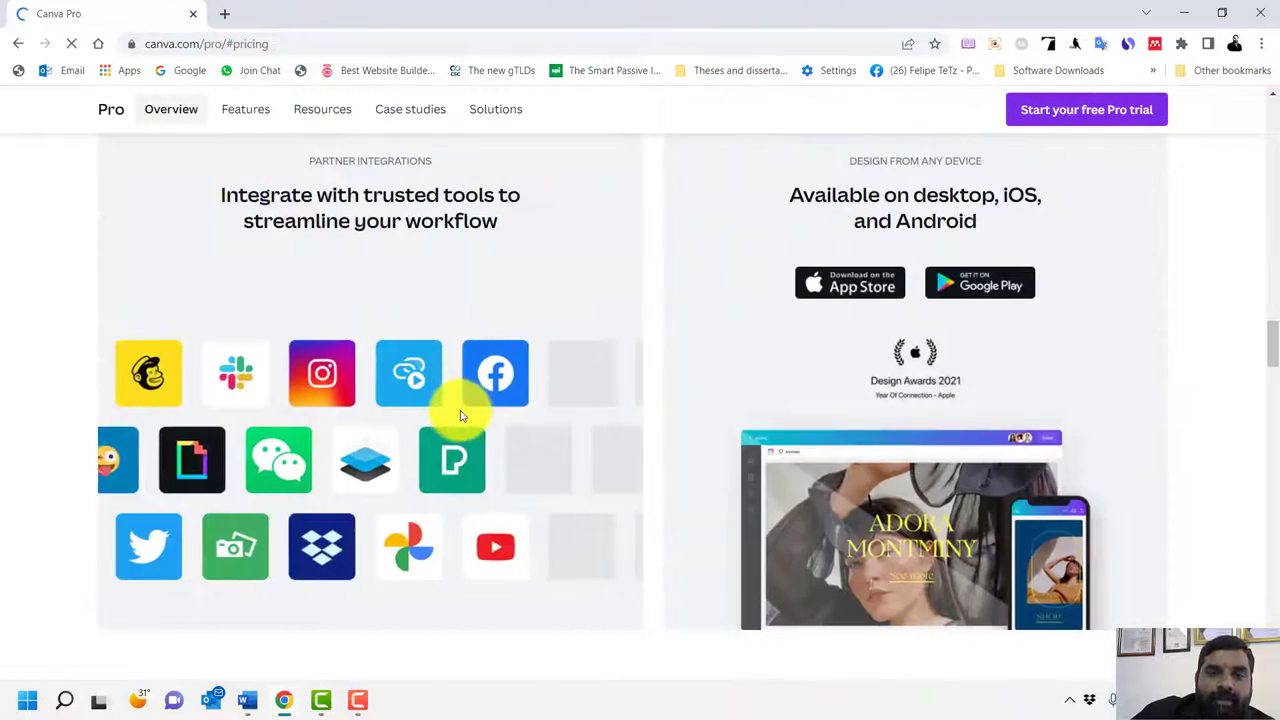
scroll(460, 414, down, 5)
scroll(457, 409, up, 4)
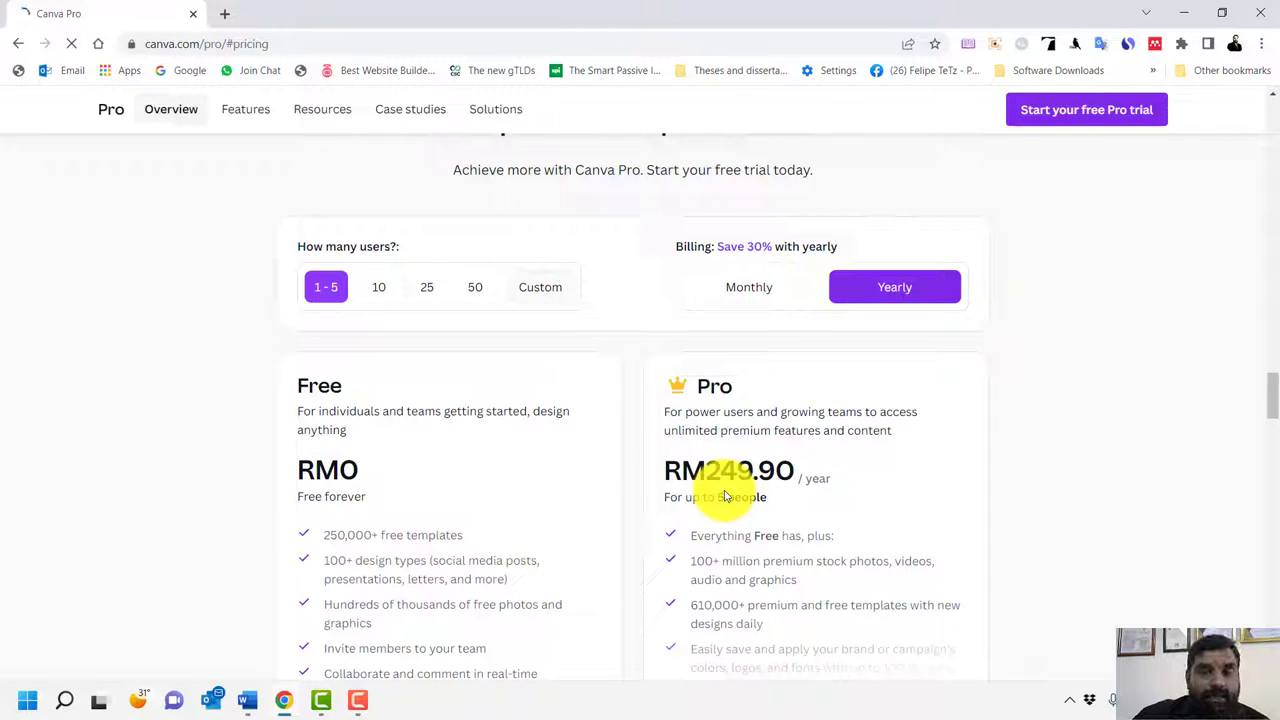
click(16, 45)
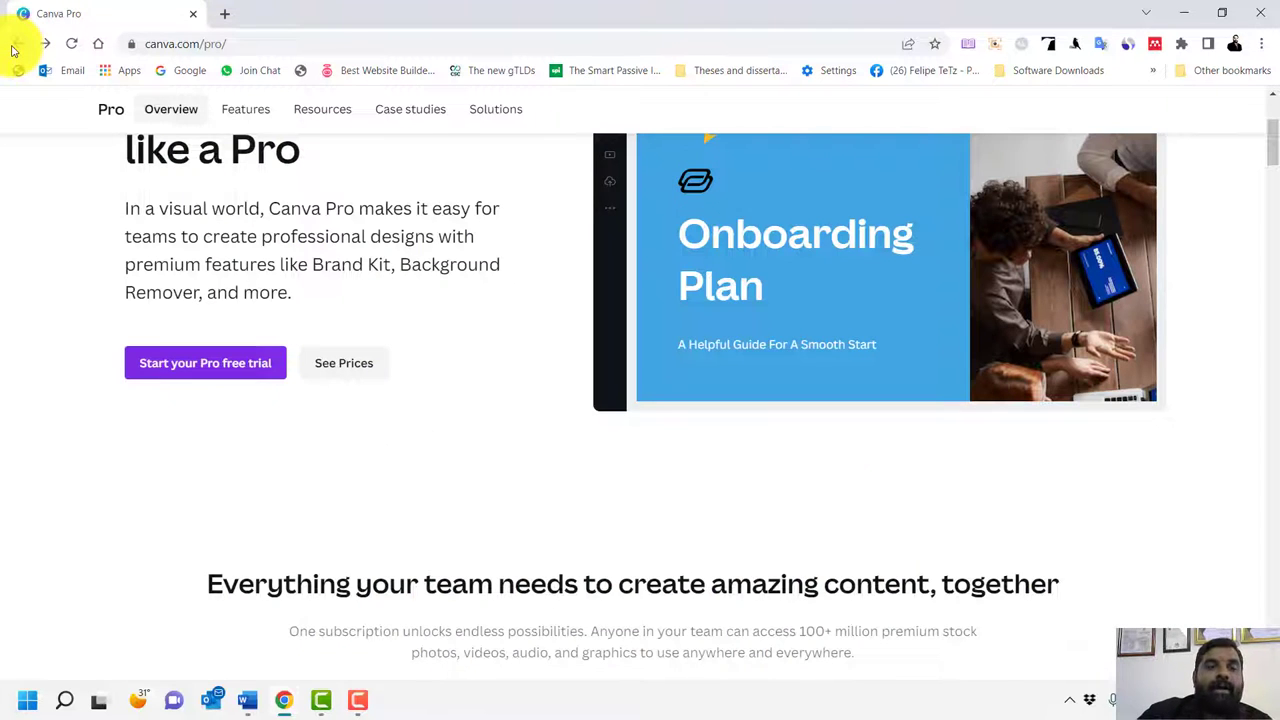
Go back to the canva.com/education/ overview page
click(14, 46)
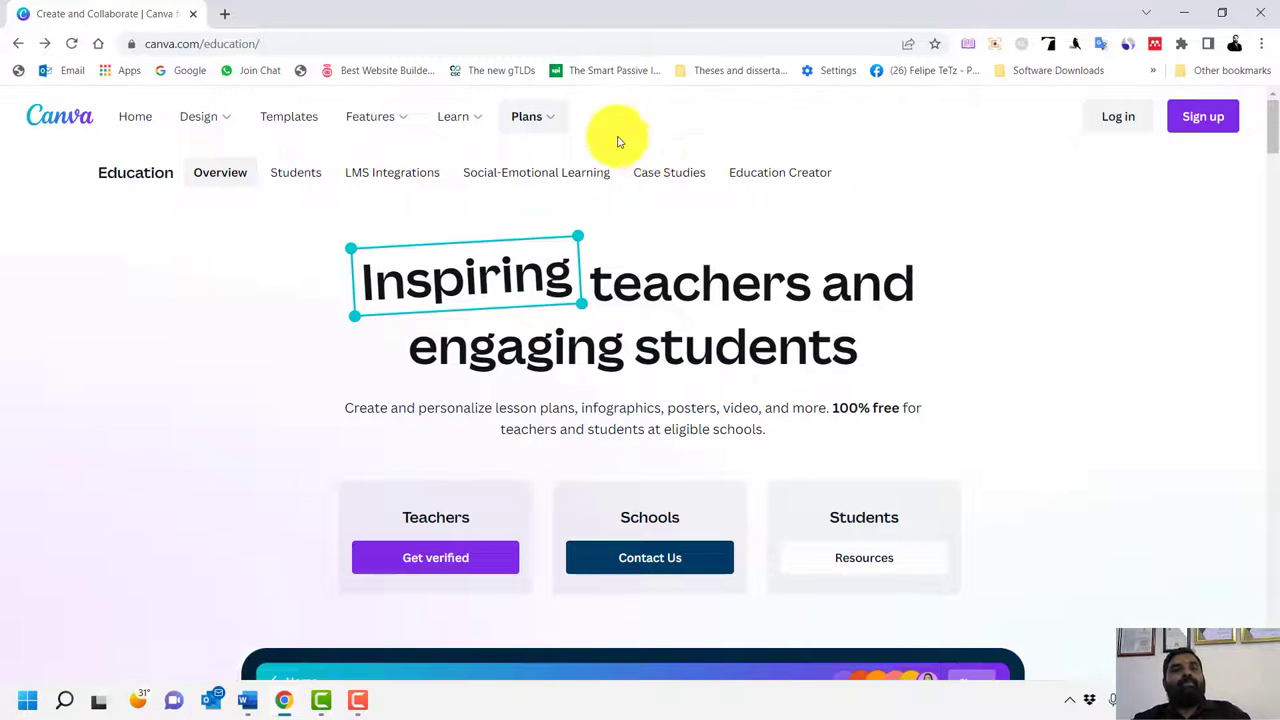
Search Google for 'canva microsoft account' from the Chrome address bar
click(323, 48)
click(323, 51)
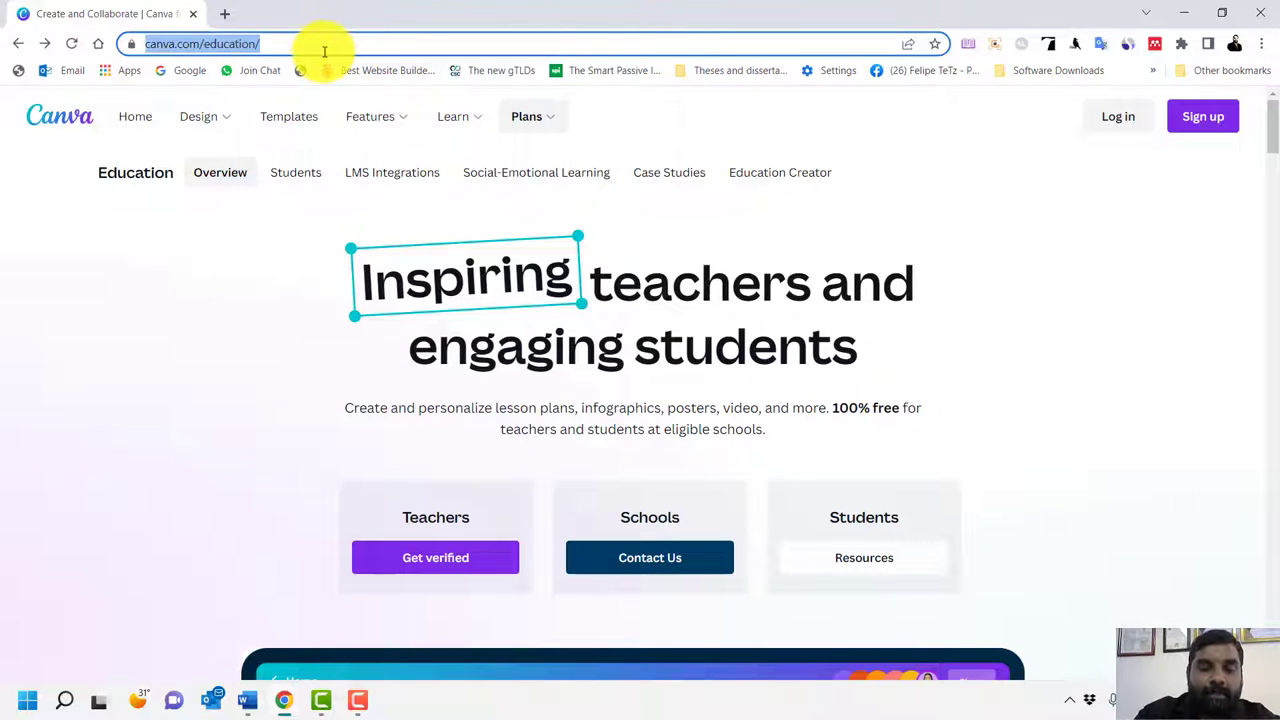
text(c)
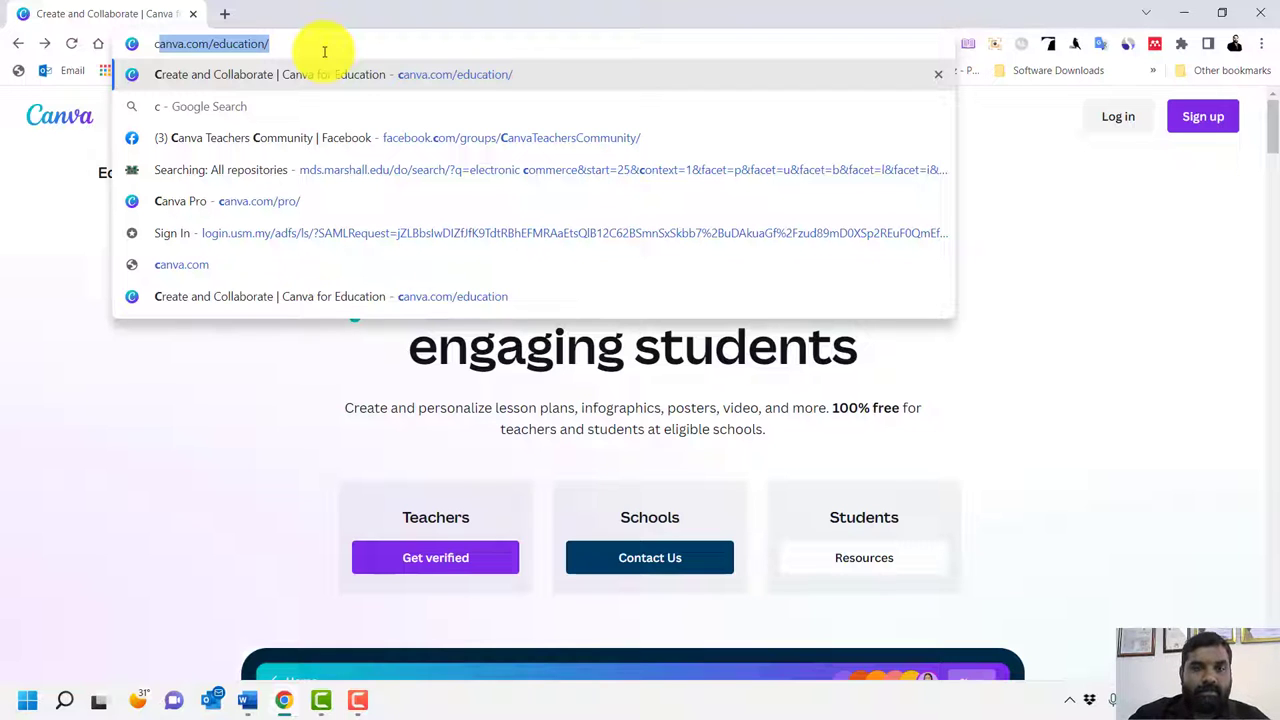
click(366, 705)
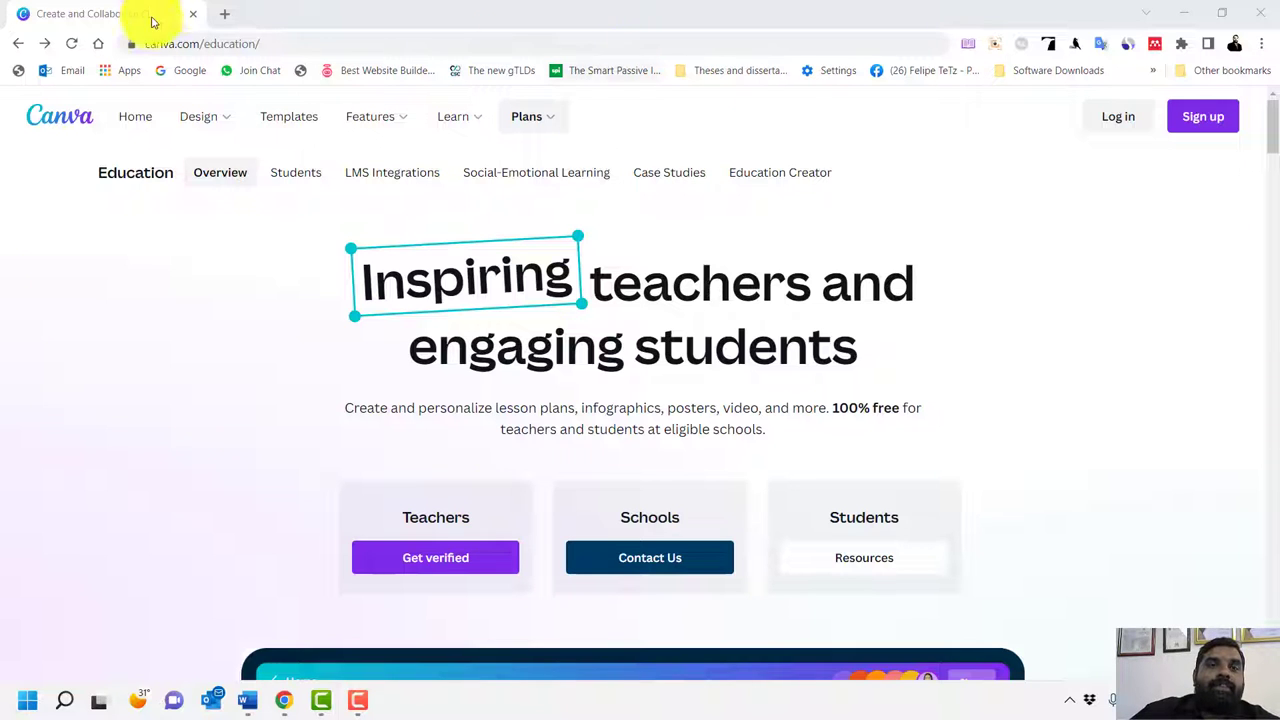
click(280, 41)
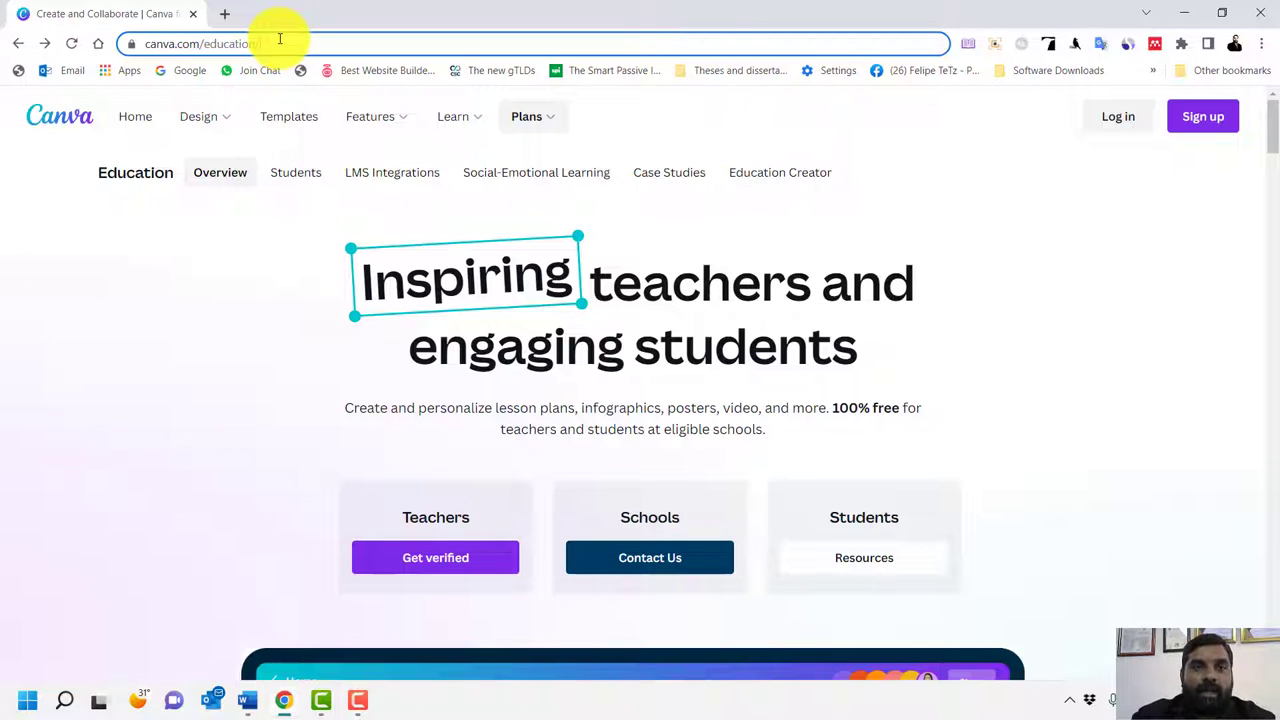
key(BackSpace)
key(BackSpace)
key(BackSpace)
key(BackSpace)
key(BackSpace)
key(BackSpace)
key(BackSpace)
key(BackSpace)
key(BackSpace)
key(BackSpace)
key(BackSpace)
key(BackSpace)
key(BackSpace)
key(BackSpace)
key(BackSpace)
key(BackSpace)
key(BackSpace)
key(BackSpace)
key(BackSpace)
key(BackSpace)
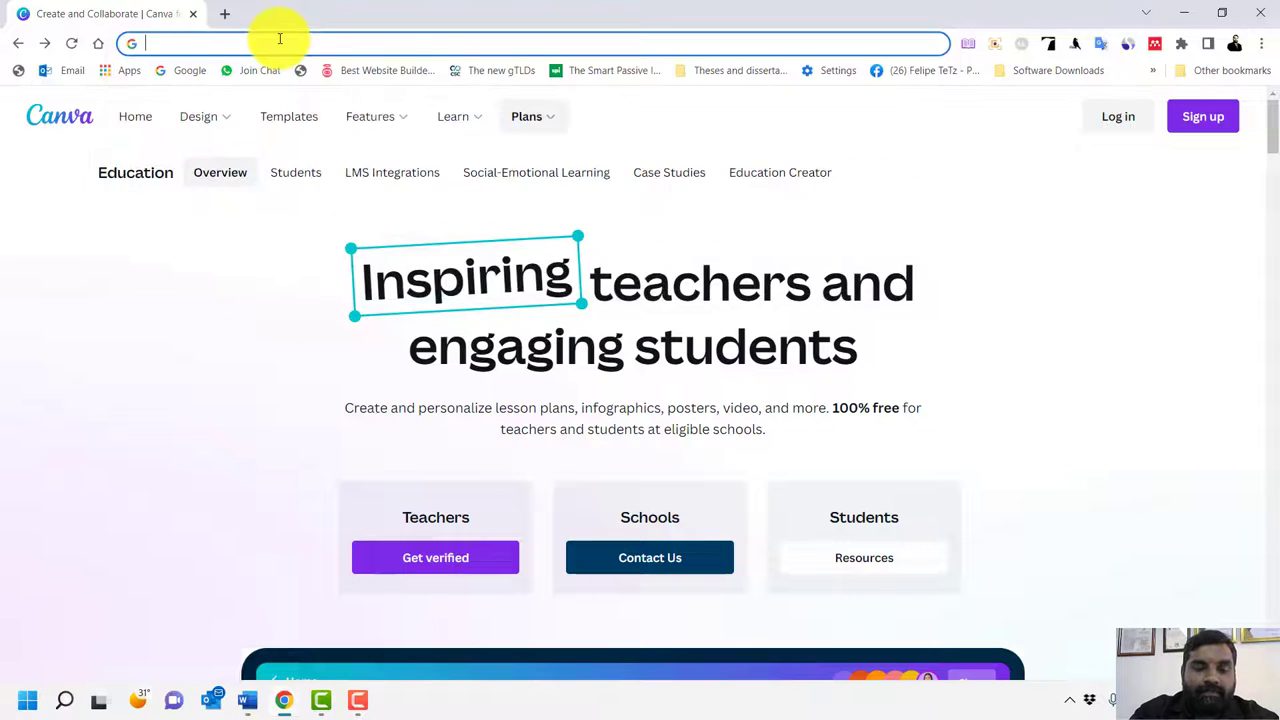
text(canva )
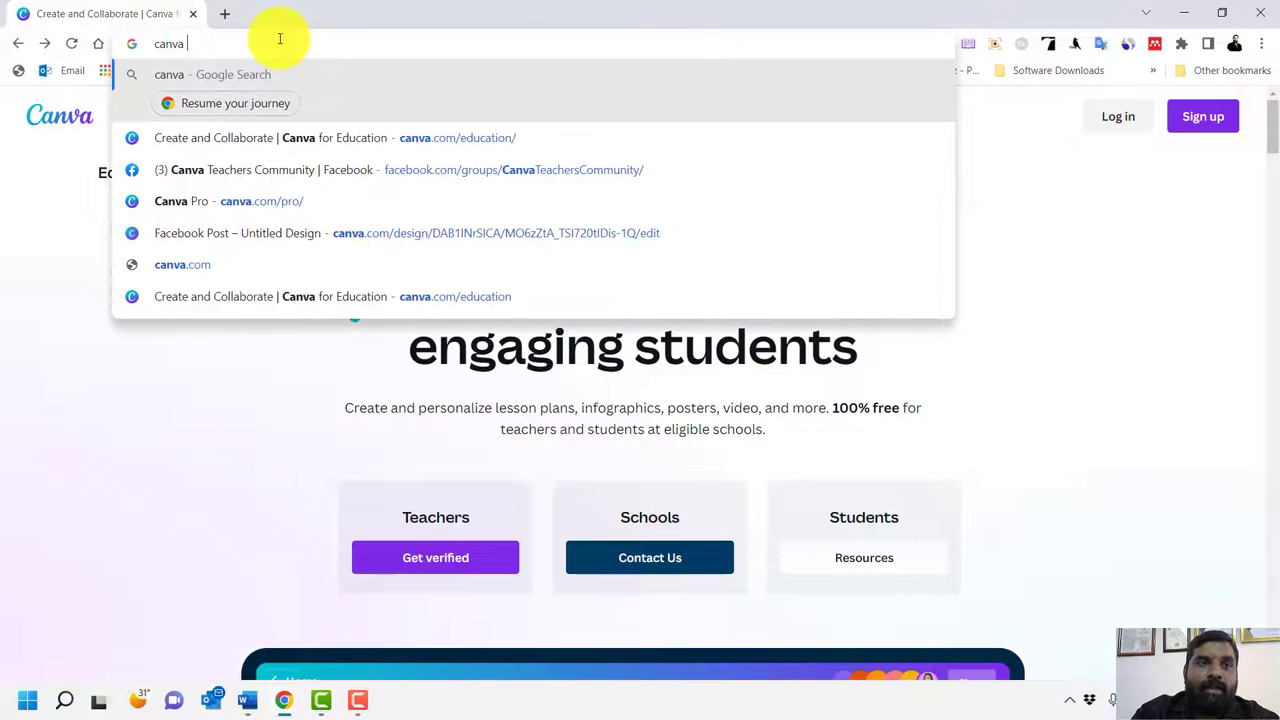
text(micros)
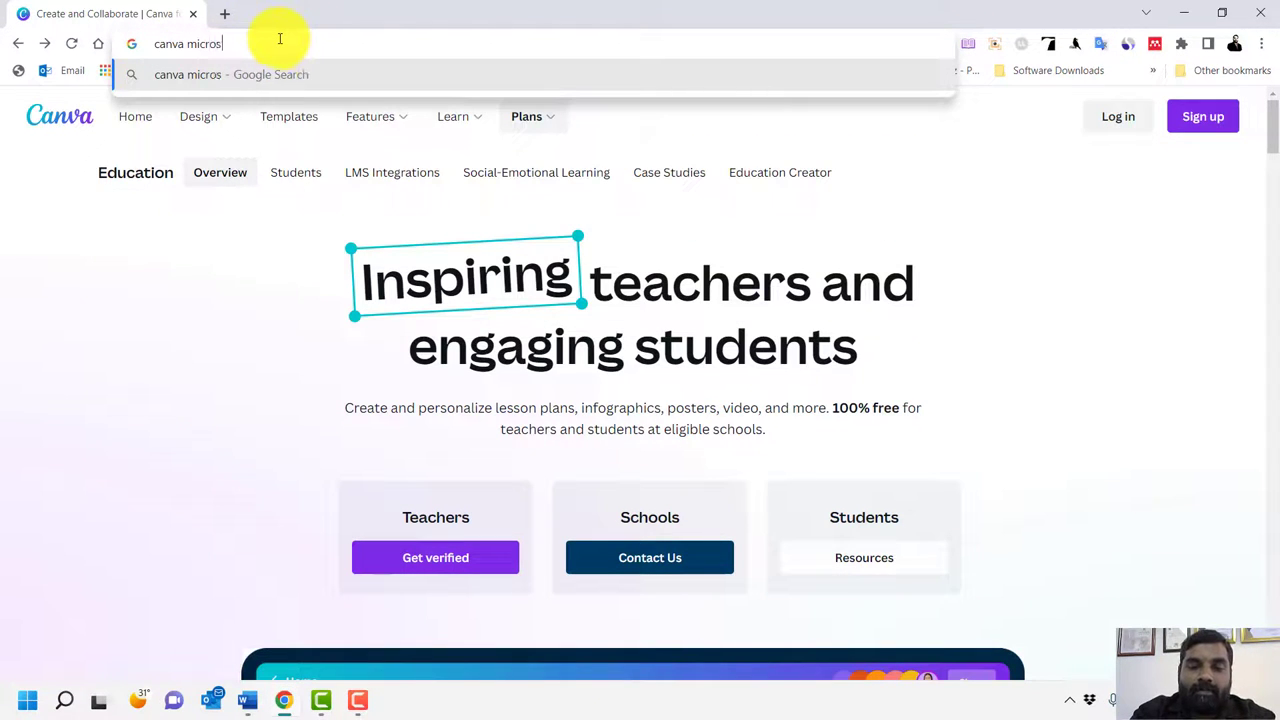
text(oft account)
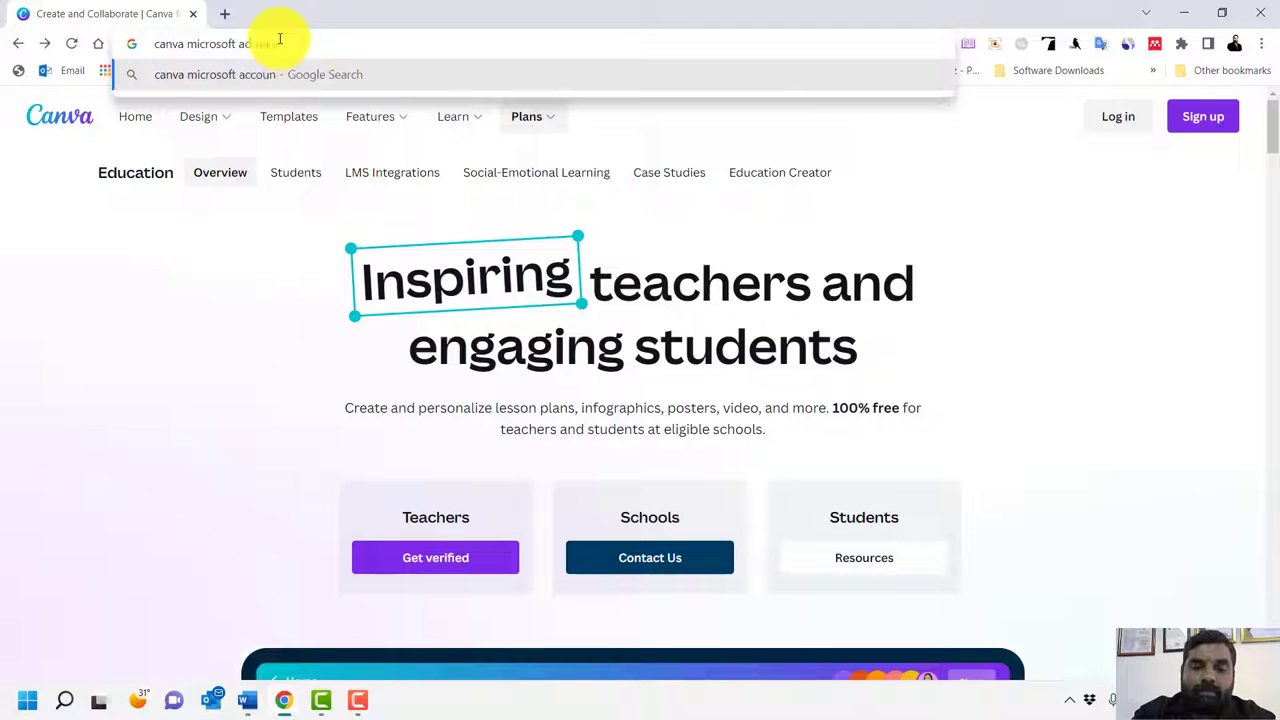
key(Return)
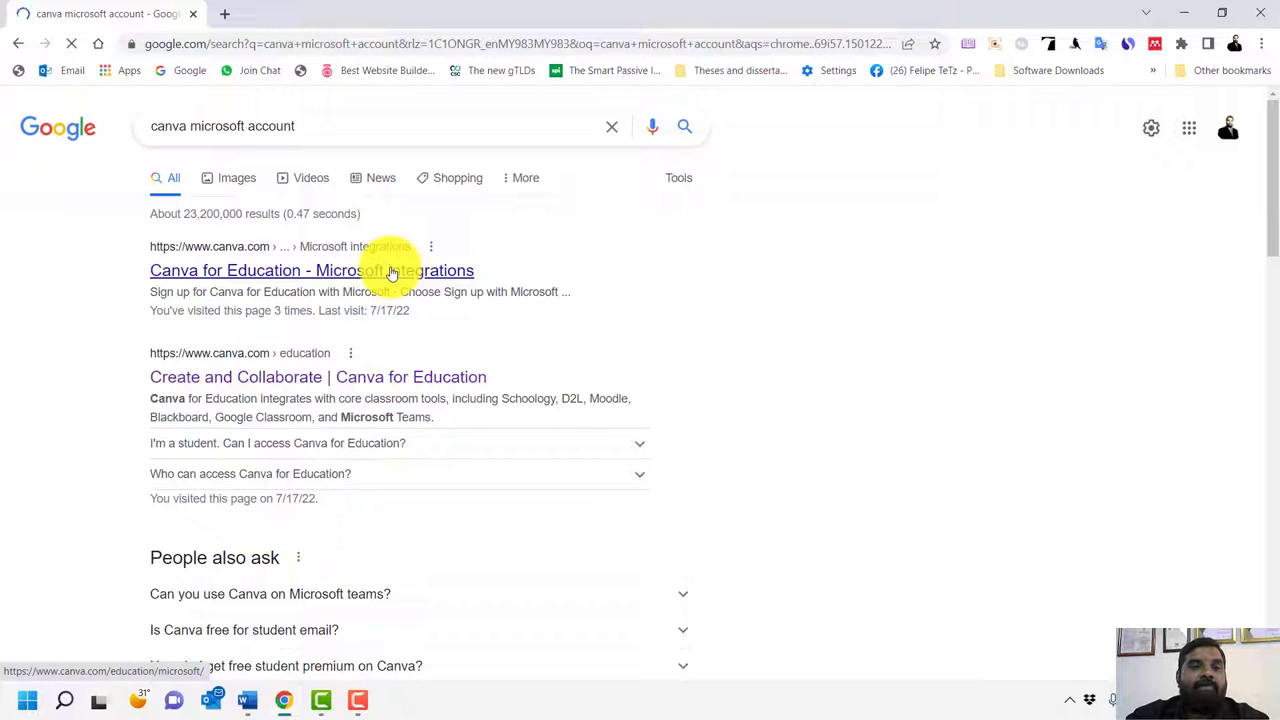
Open the 'Canva for Education - Microsoft integrations' result and choose Sign up for Canva for Education
click(392, 272)
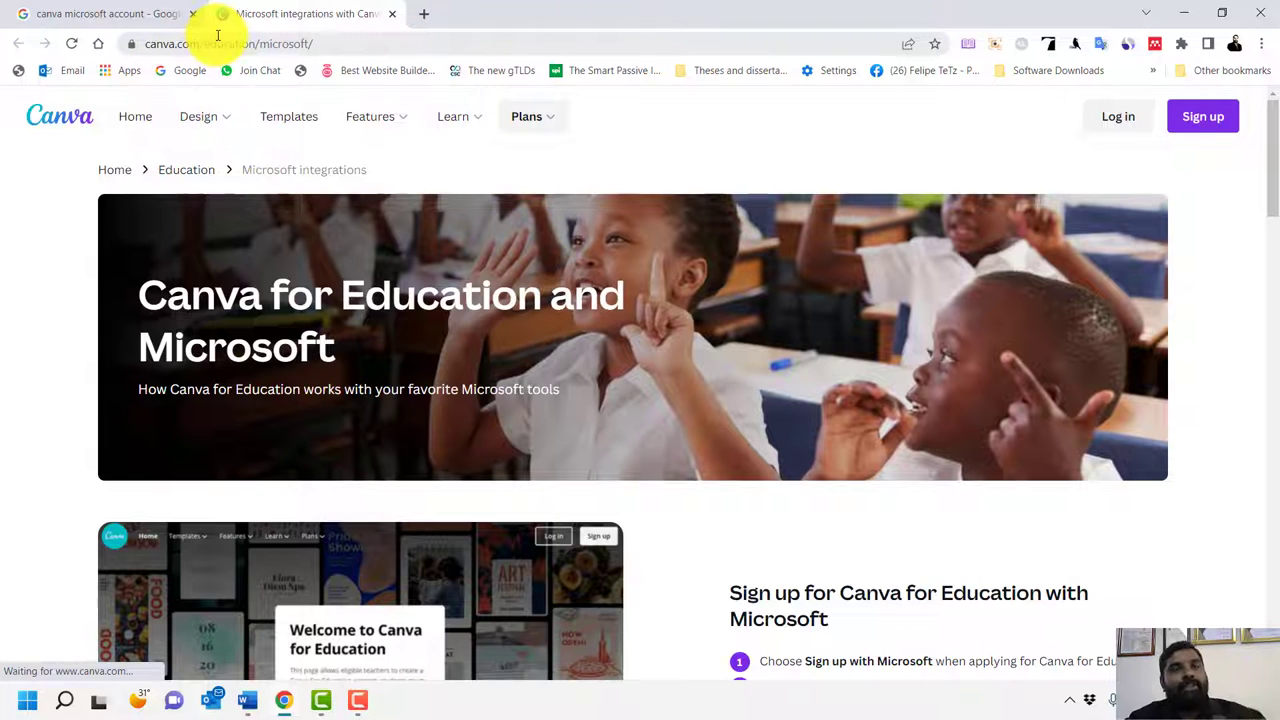
scroll(580, 346, down, 6)
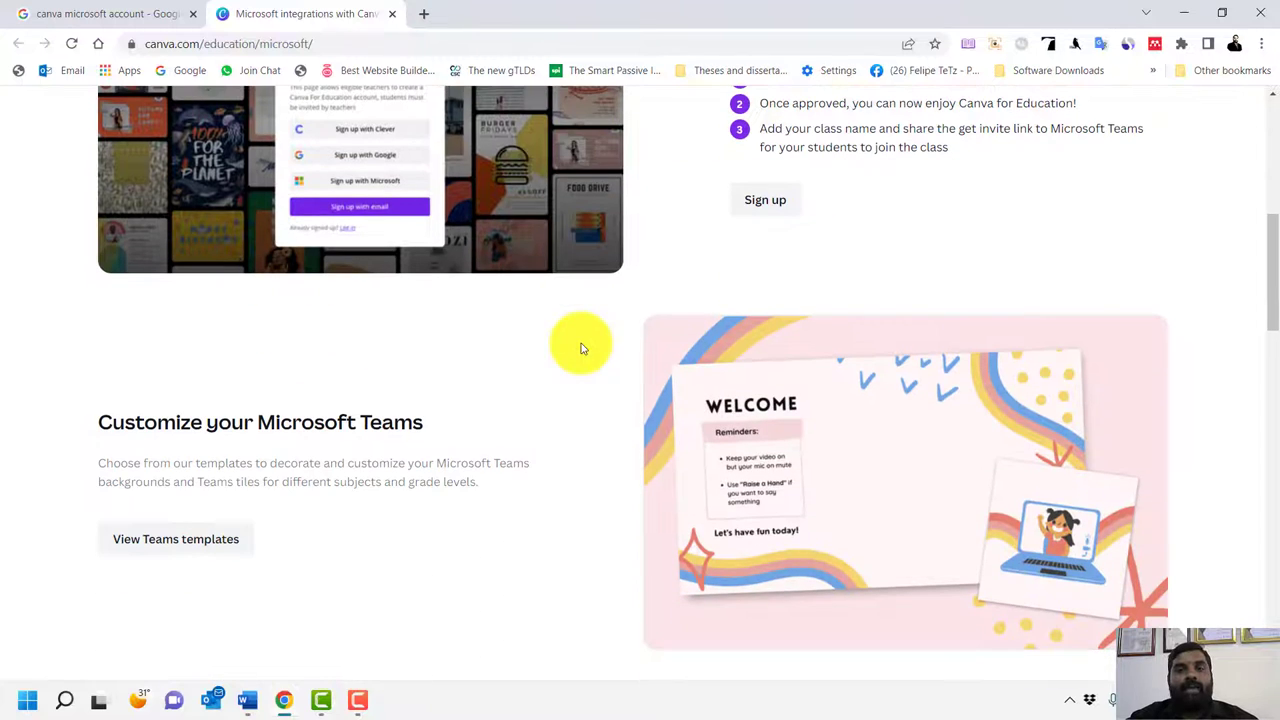
click(763, 205)
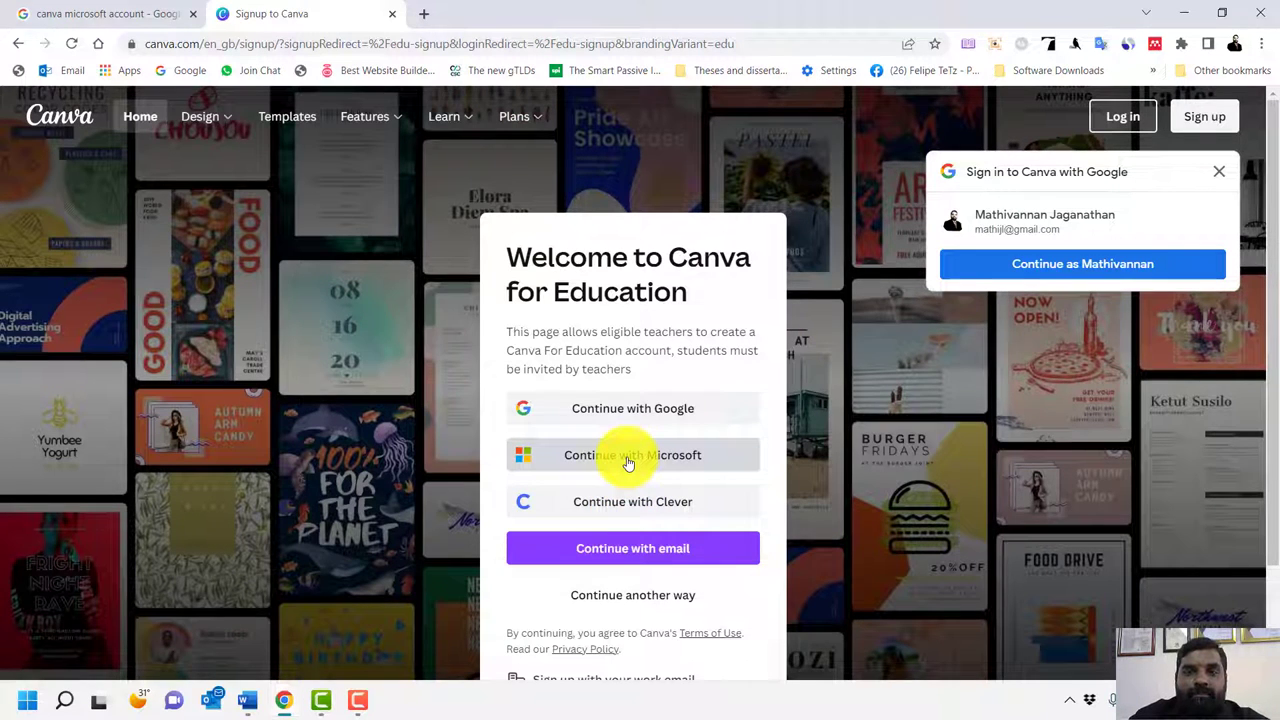
Sign up with Microsoft, replacing the prefilled address with the school email, and continue to the UUM Portal login
click(628, 462)
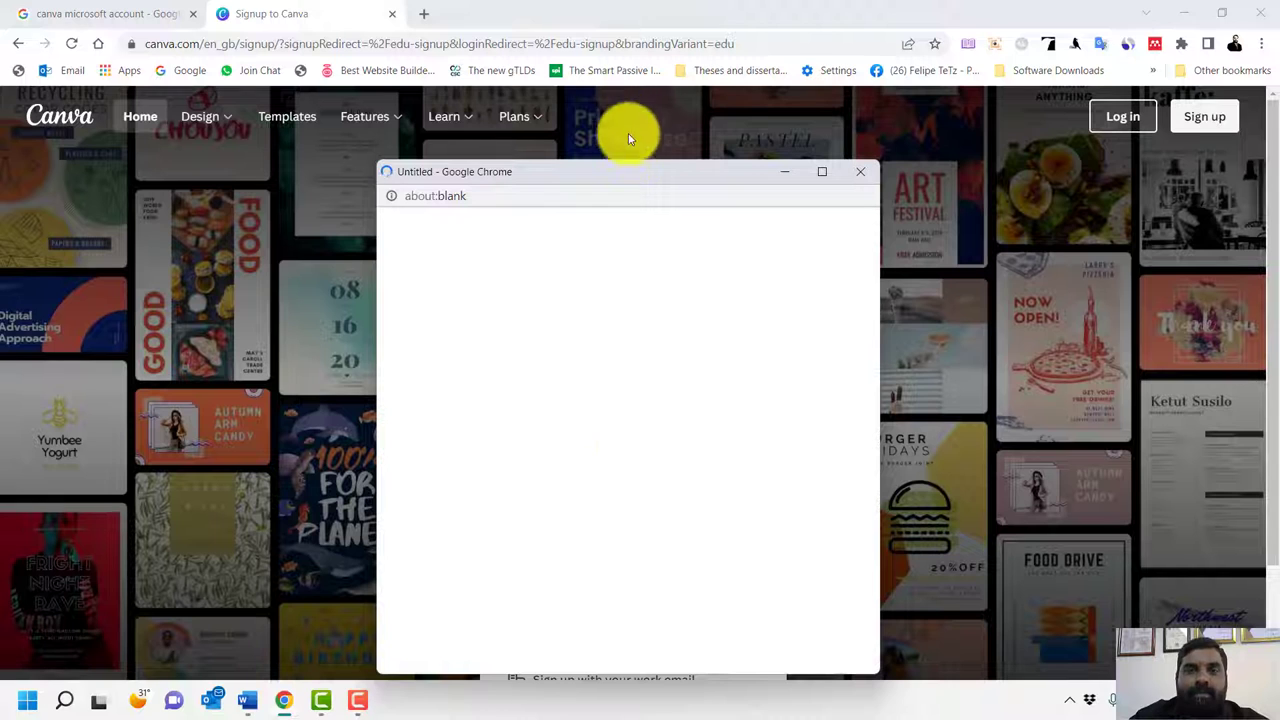
drag(617, 177, 604, 137)
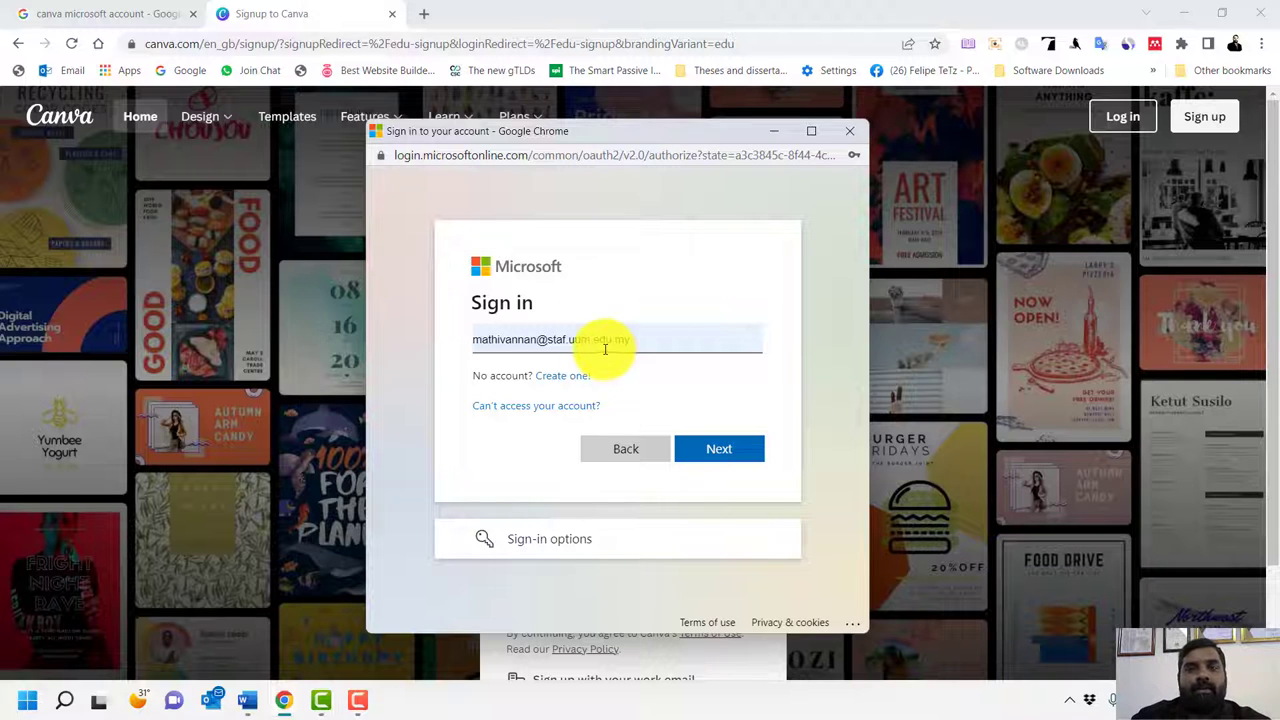
drag(628, 340, 443, 343)
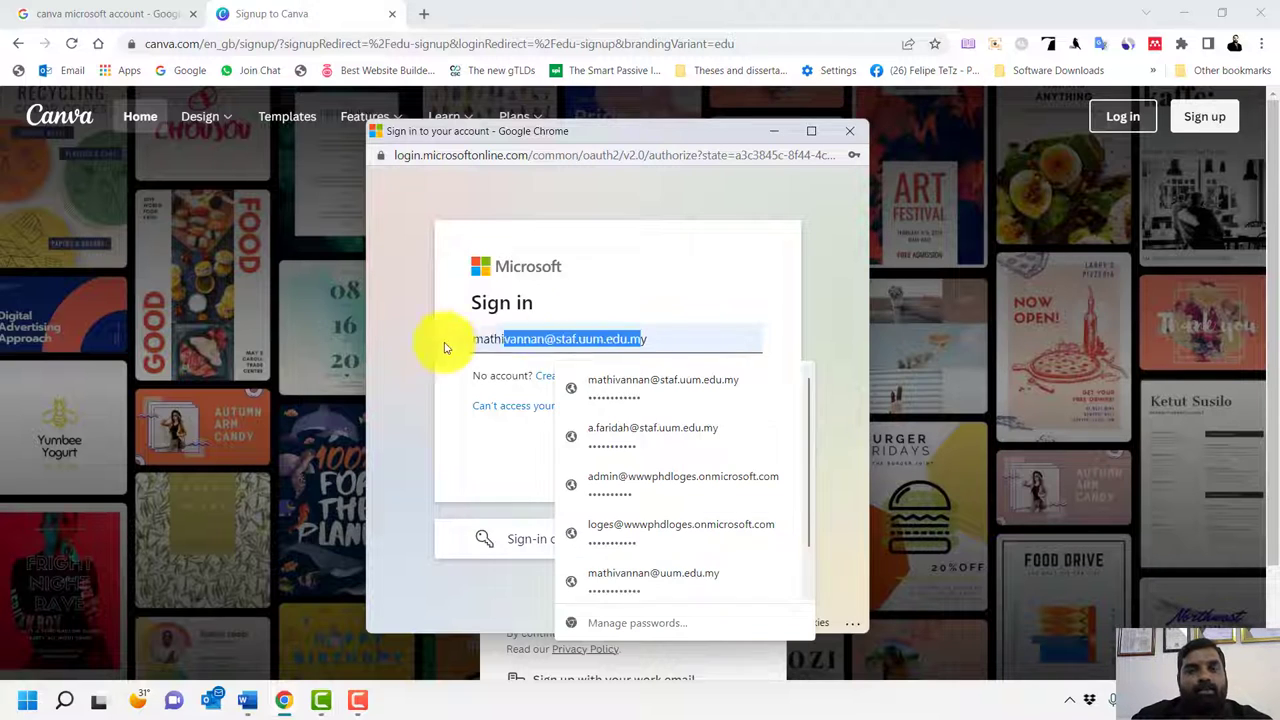
key(BackSpace)
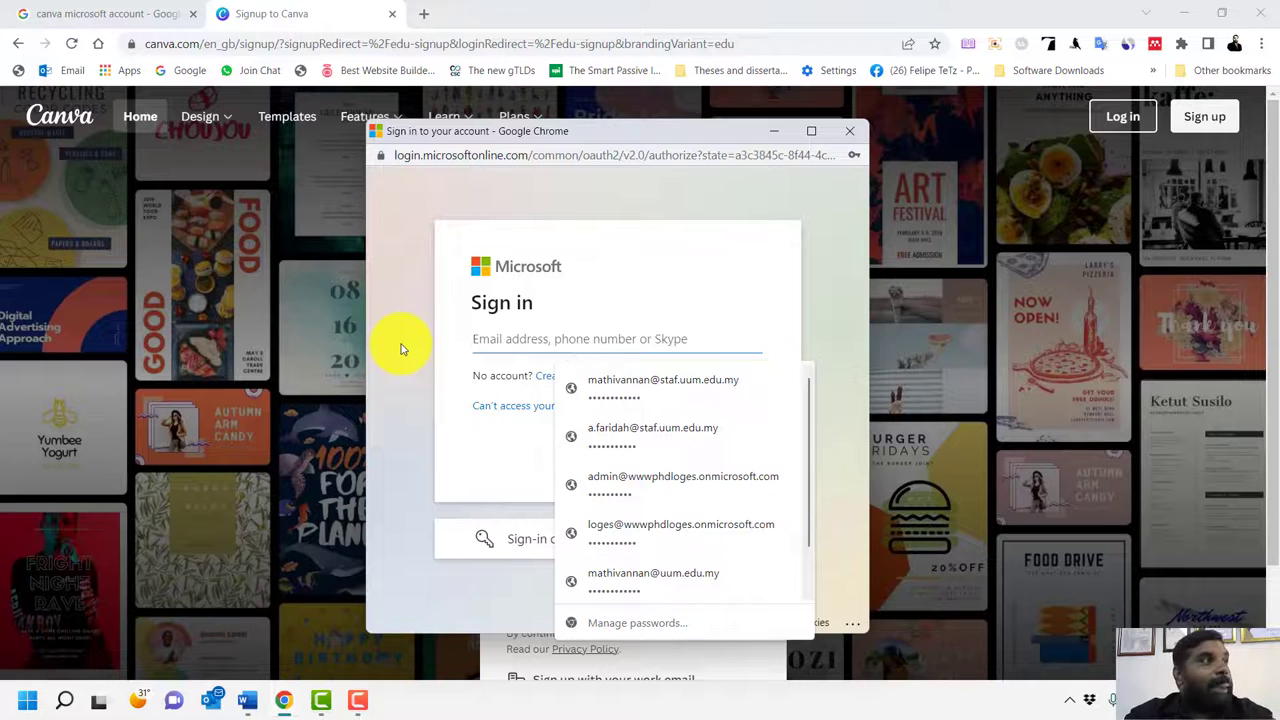
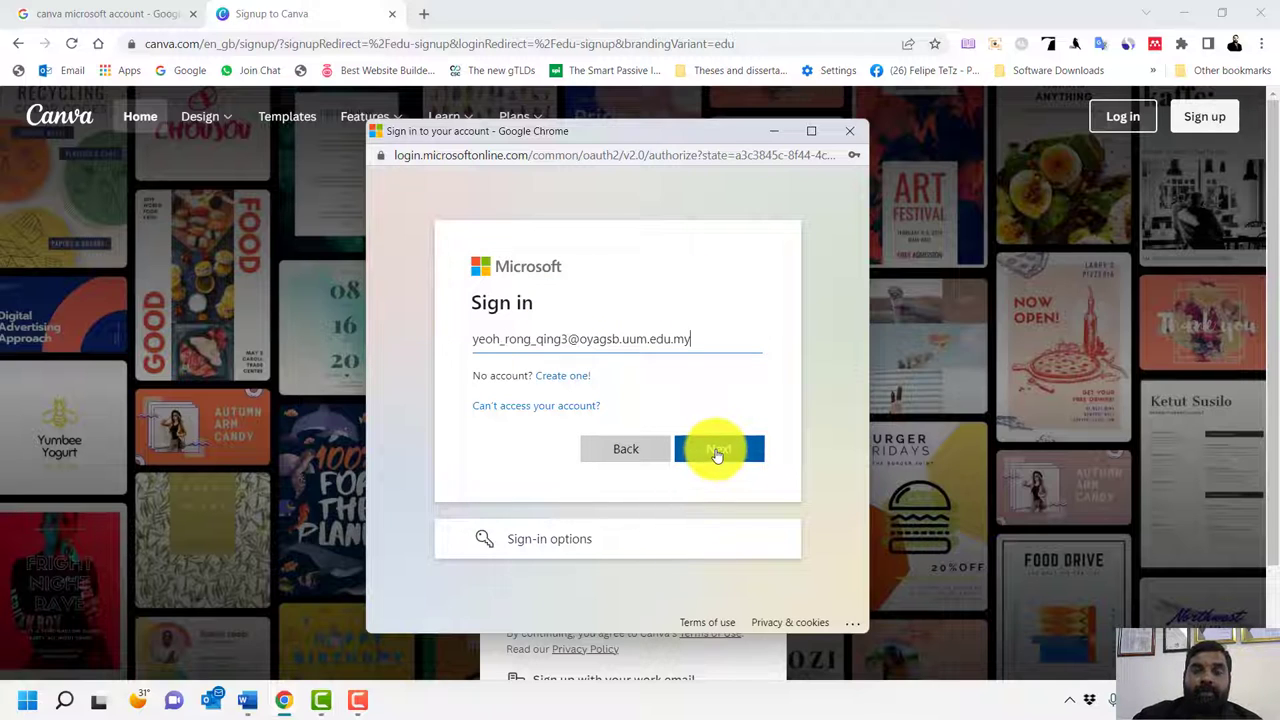
click(716, 452)
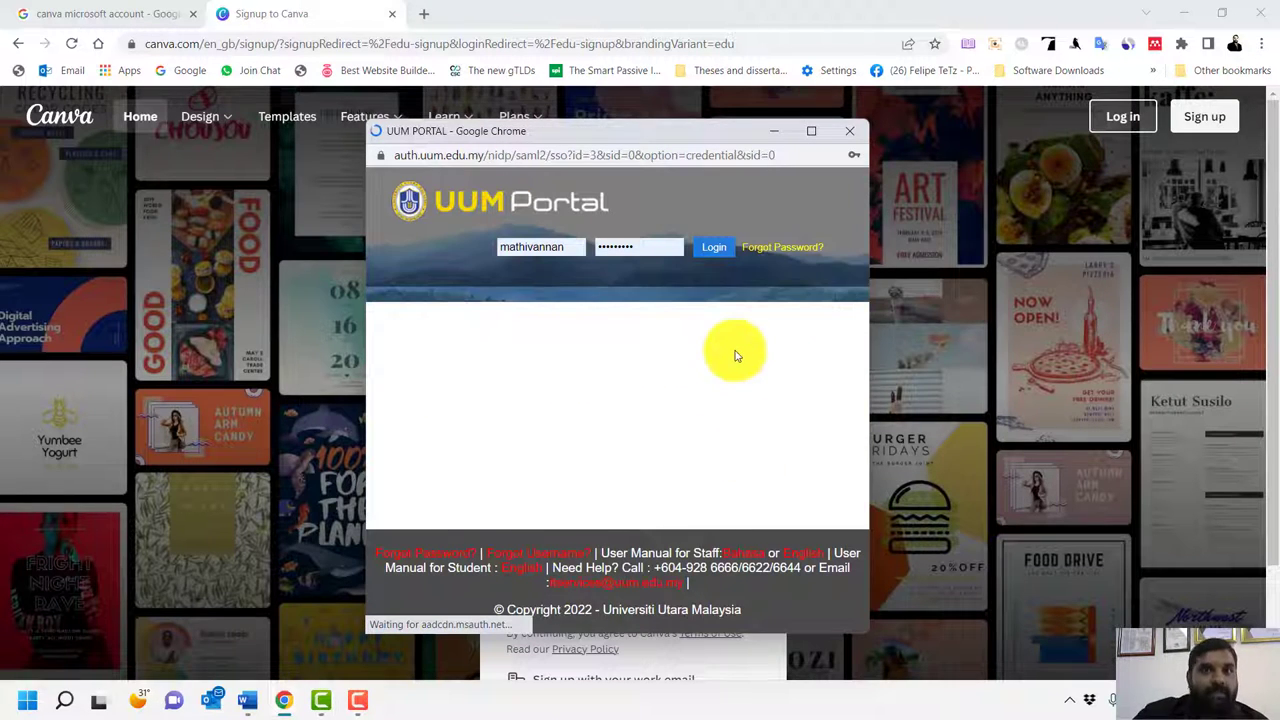
Replace the saved UUM Portal credentials with the student's own username and password, then log in
double_click(577, 251)
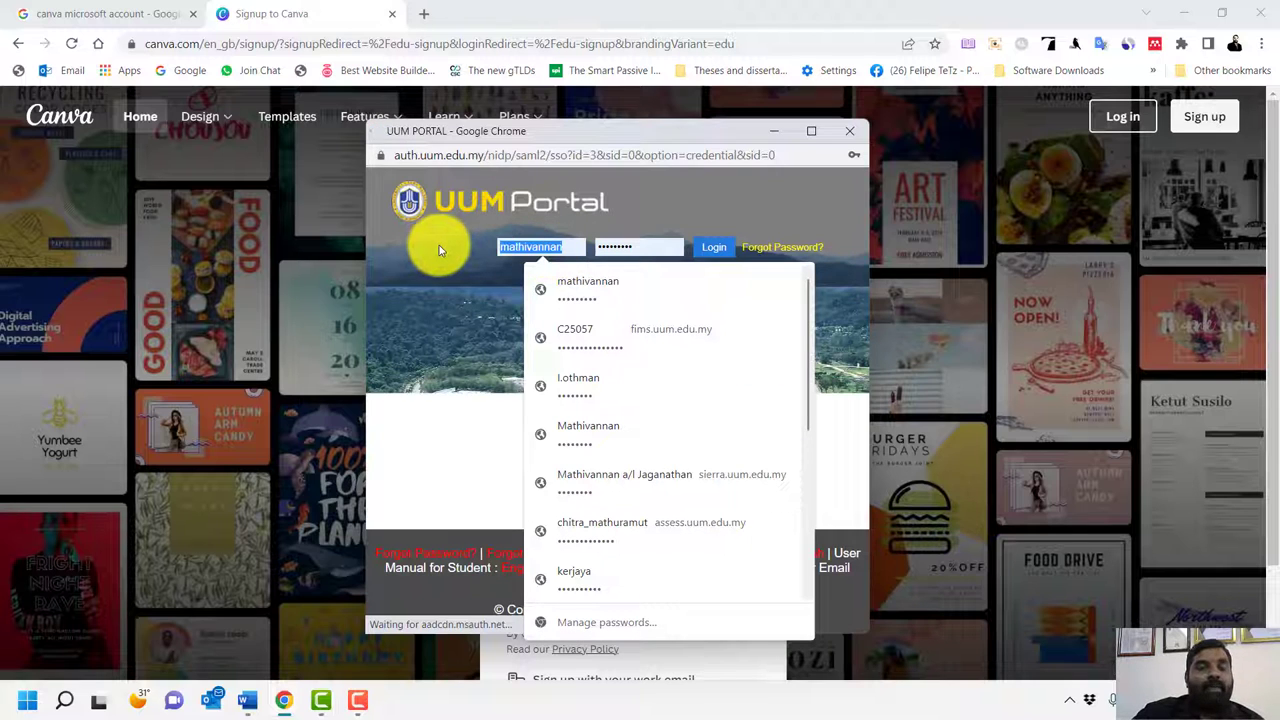
key(BackSpace)
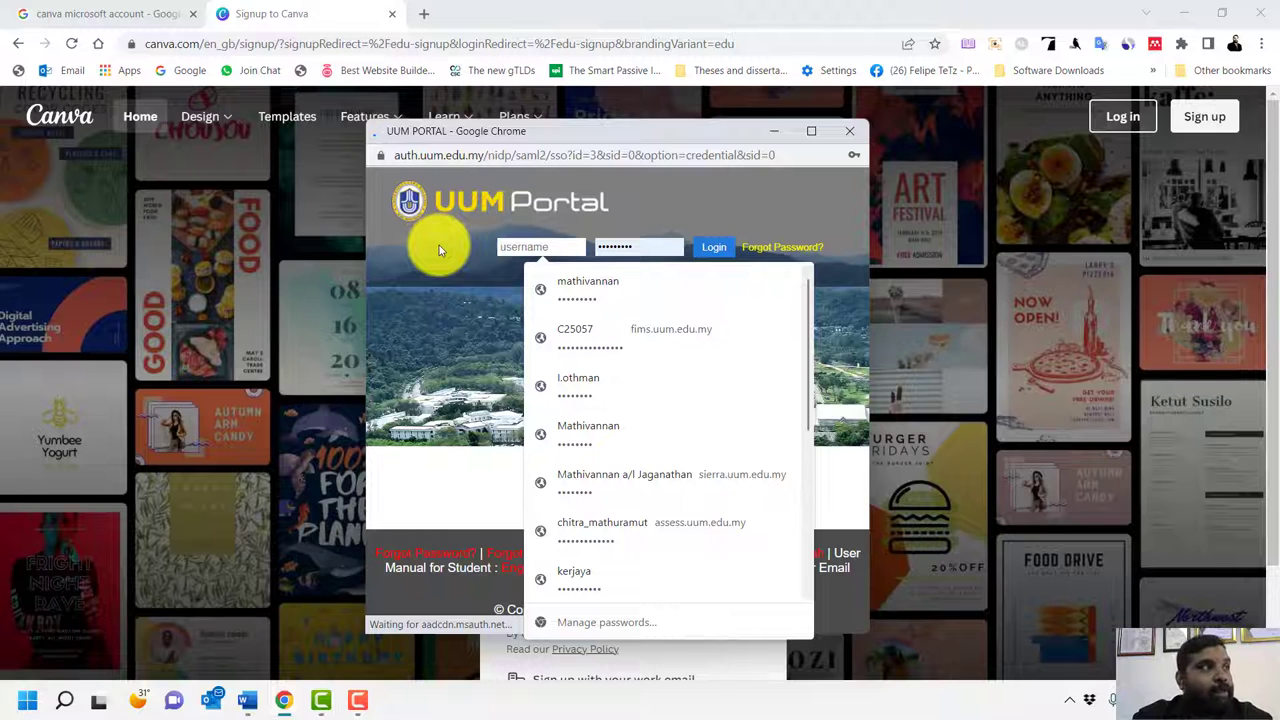
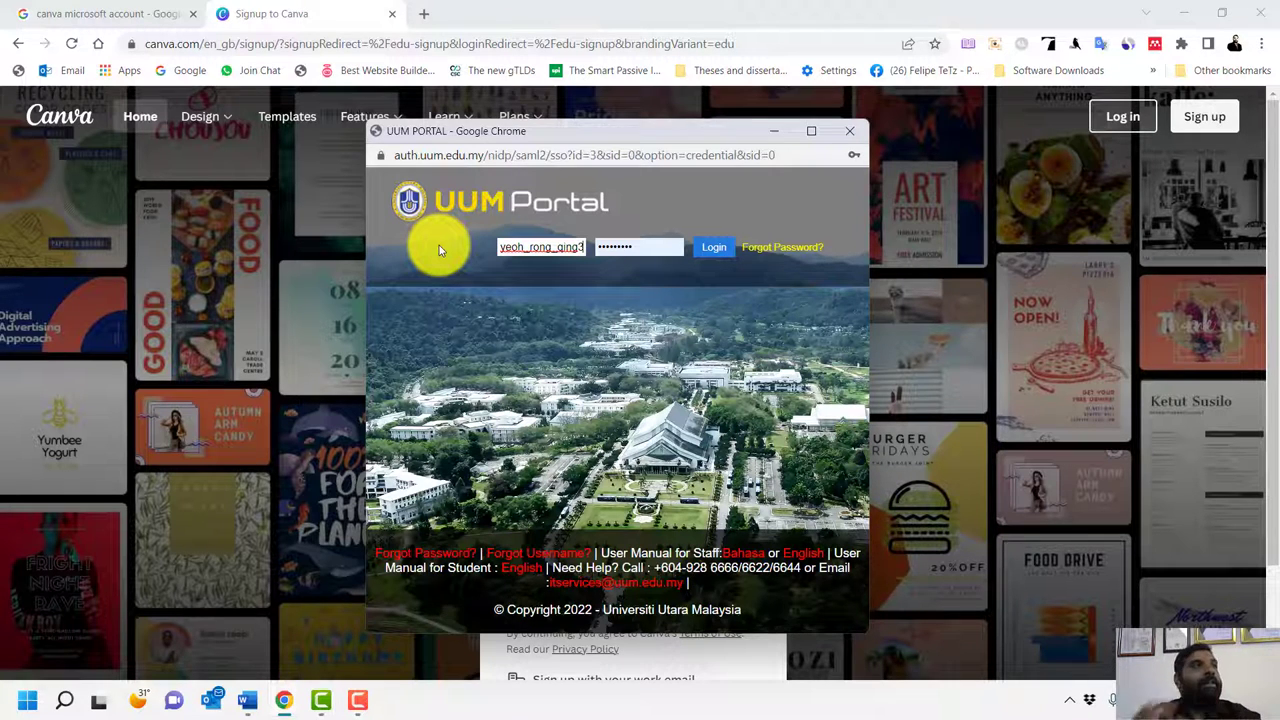
key(Tab)
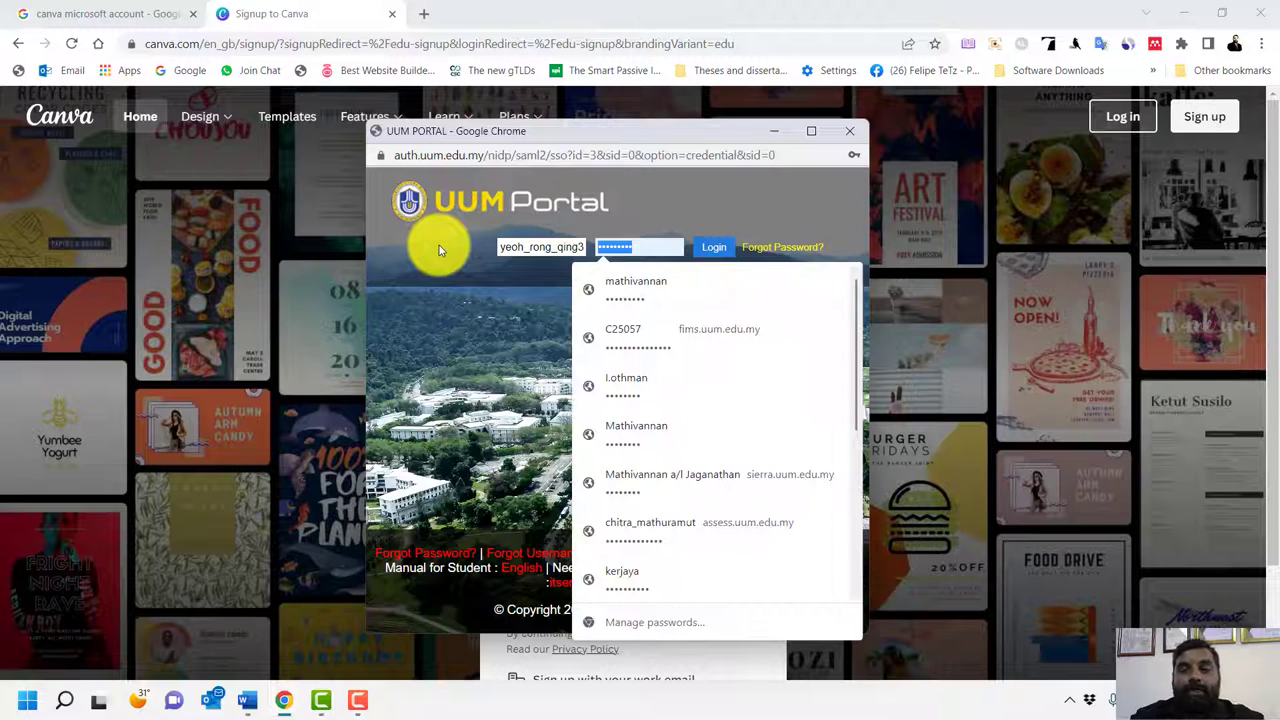
key(BackSpace)
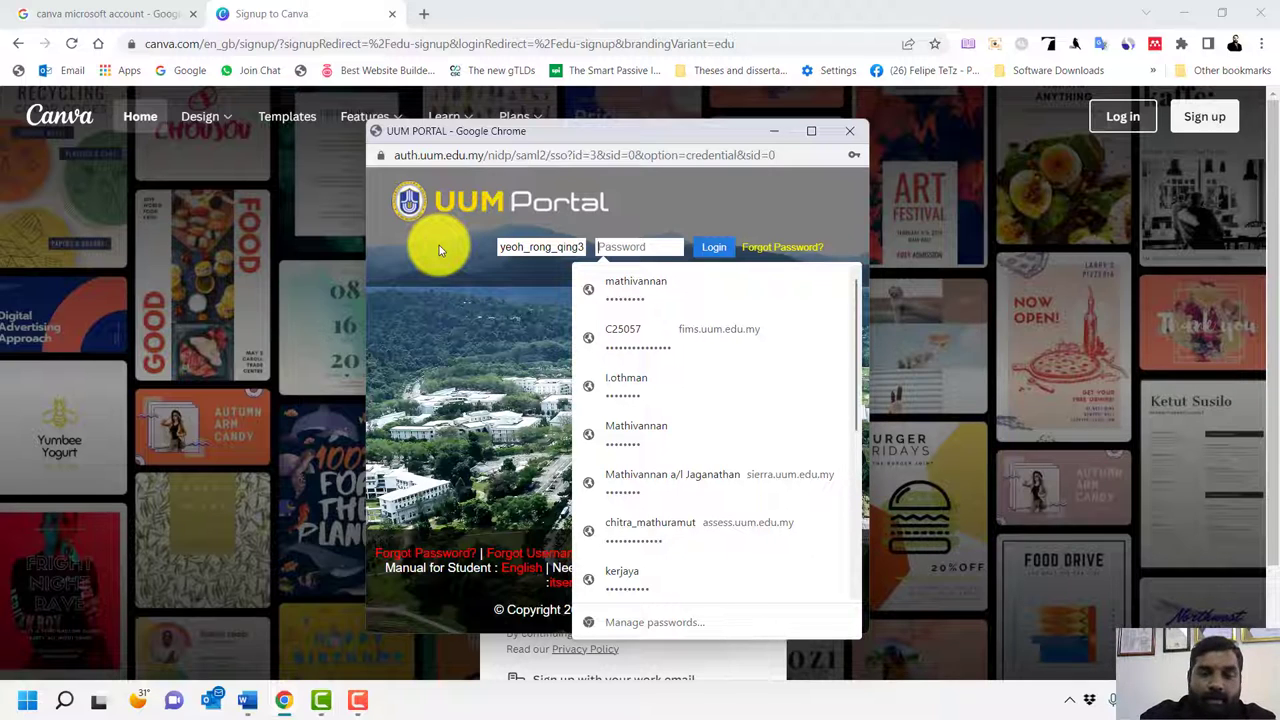
text(••••••••)
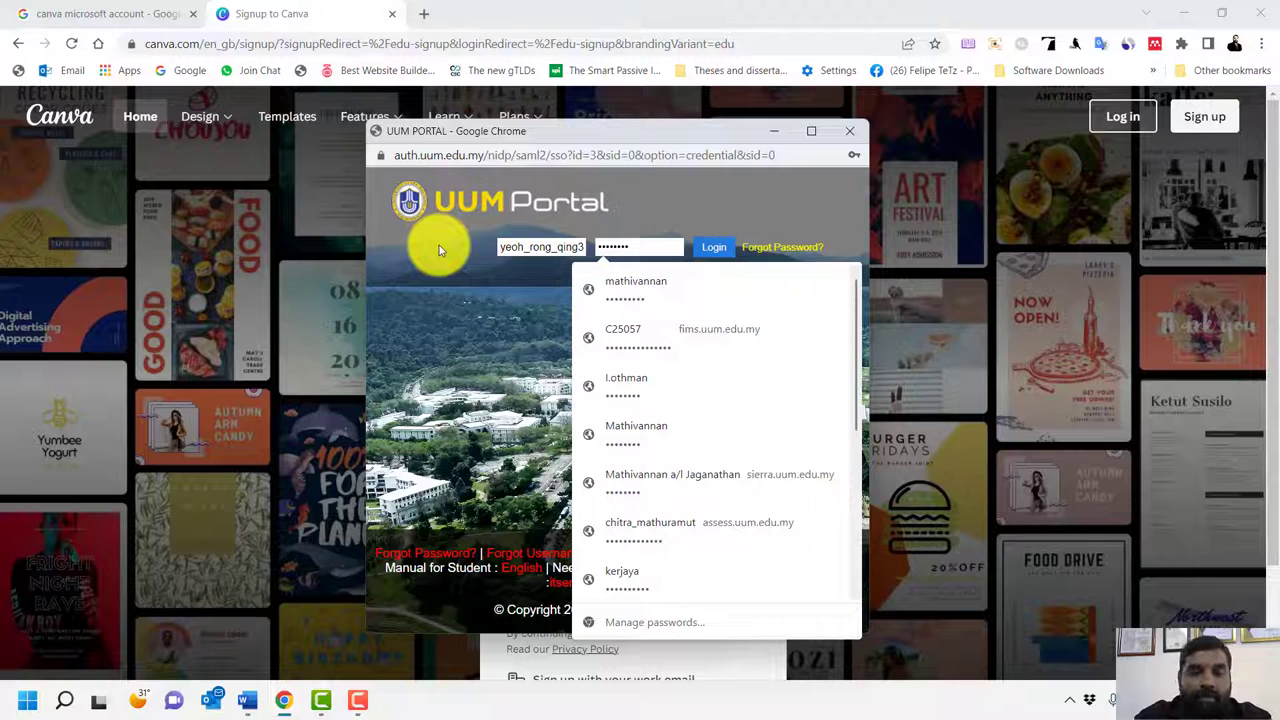
text(••)
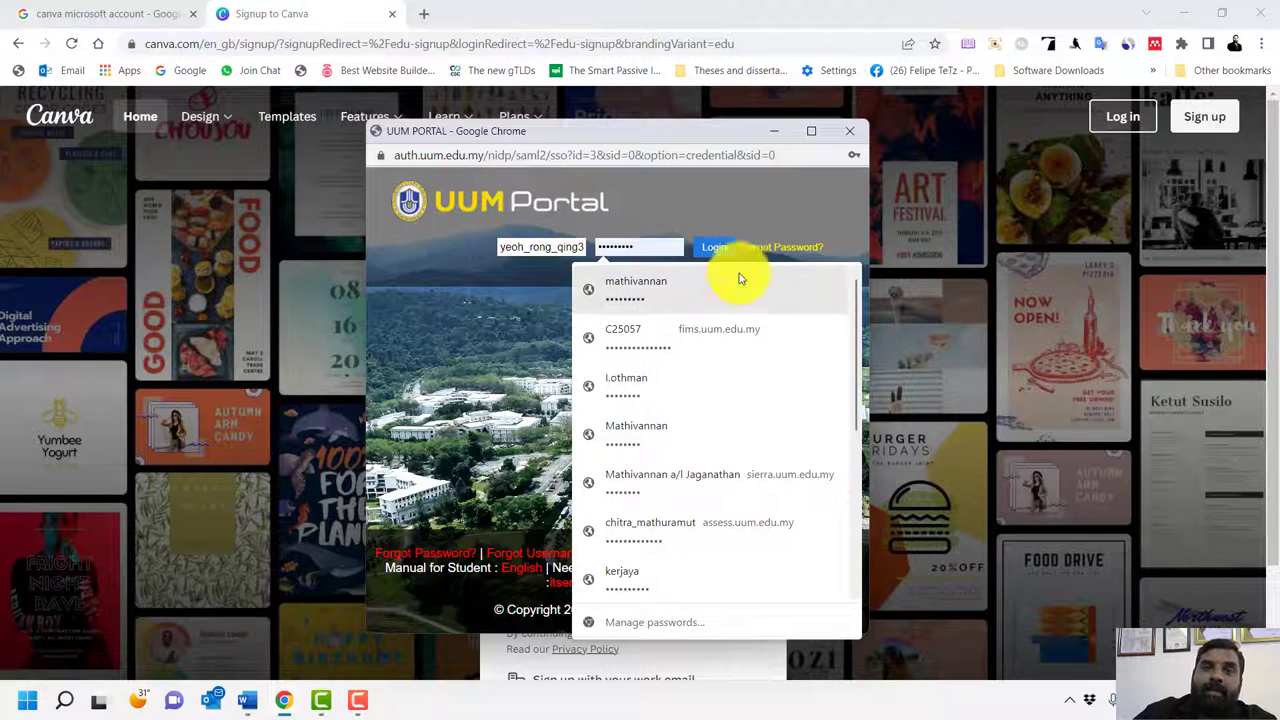
click(707, 248)
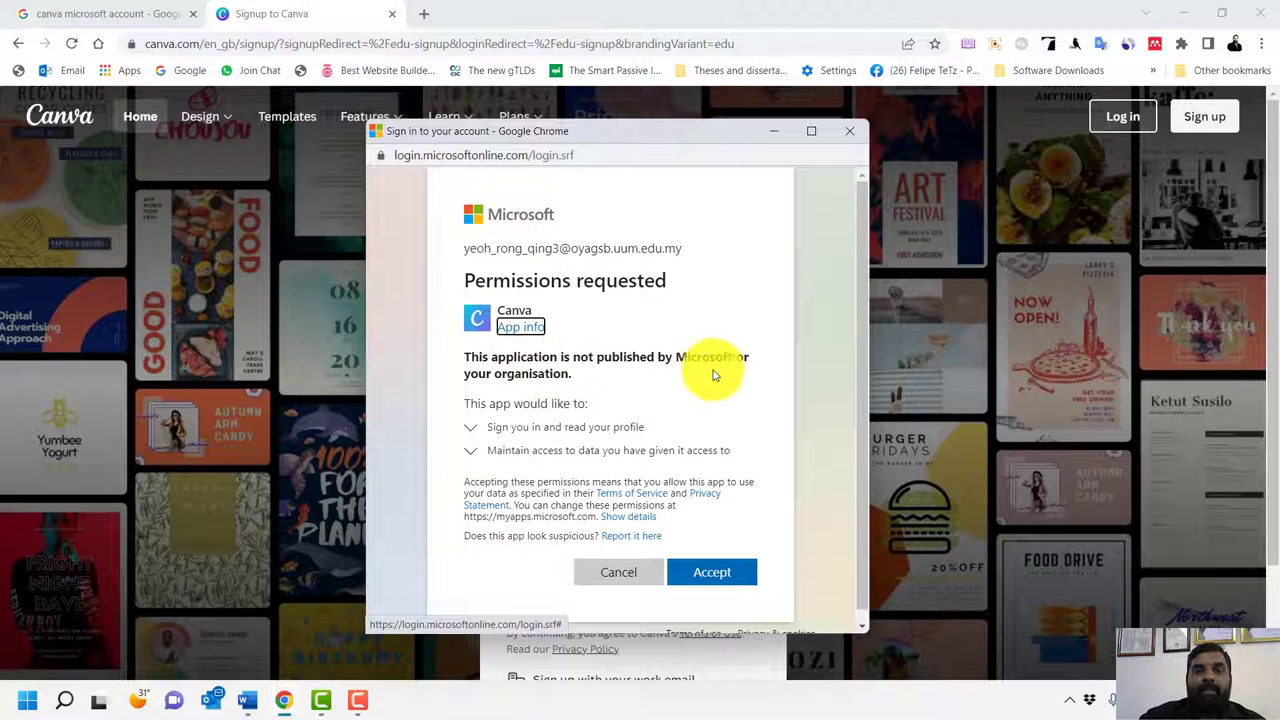
Accept Microsoft's permissions request granting Canva access to the profile
click(716, 580)
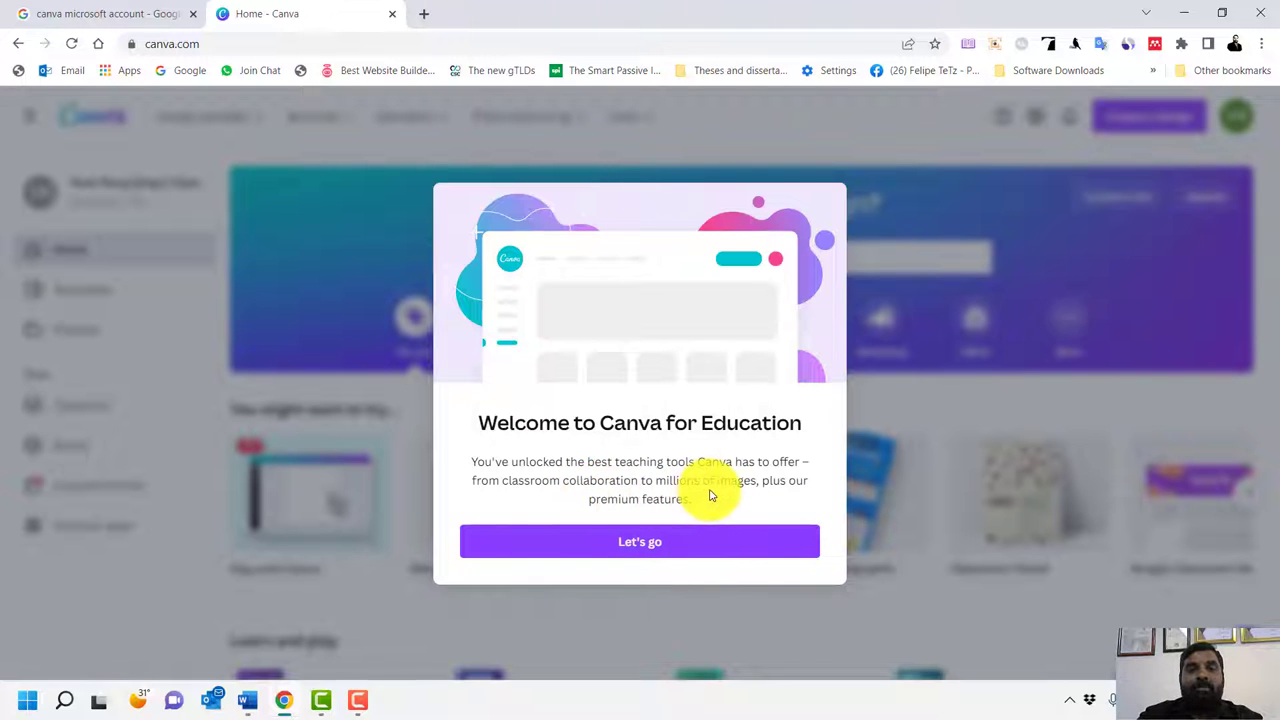
Get past the welcome, class invite and assign-and-grade tip, then reveal the Design spotlight categories
click(648, 550)
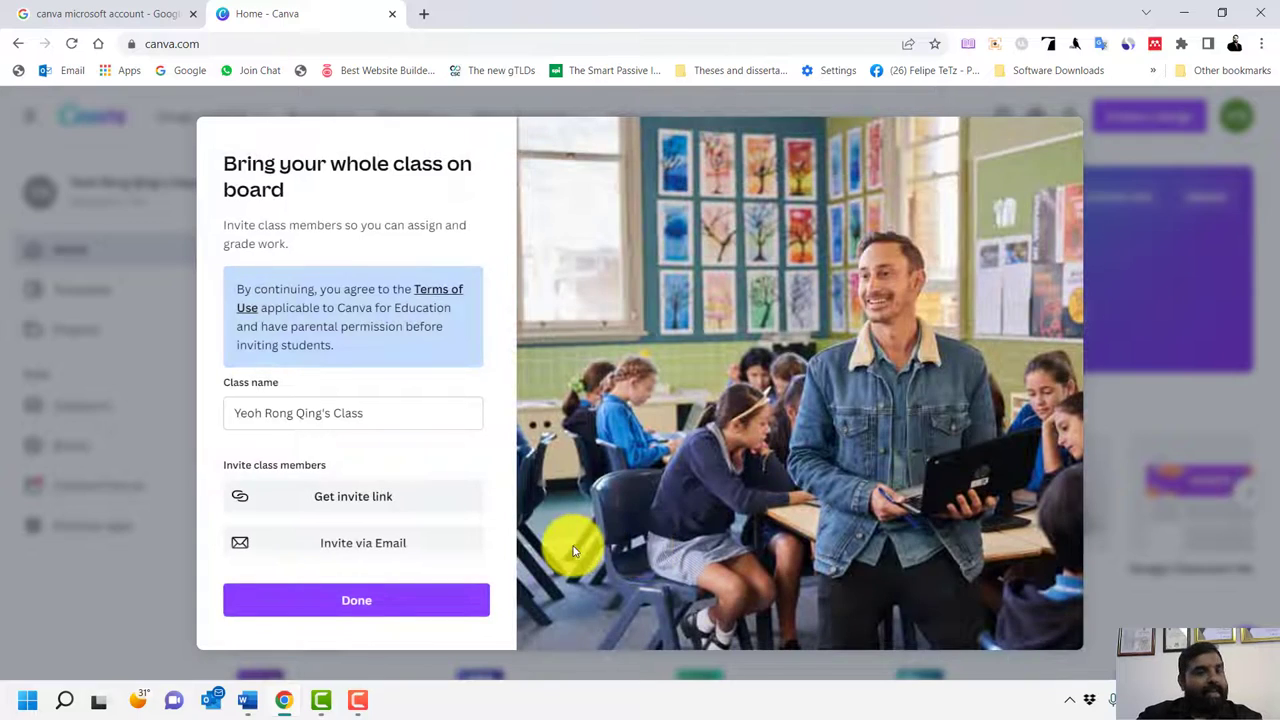
click(340, 603)
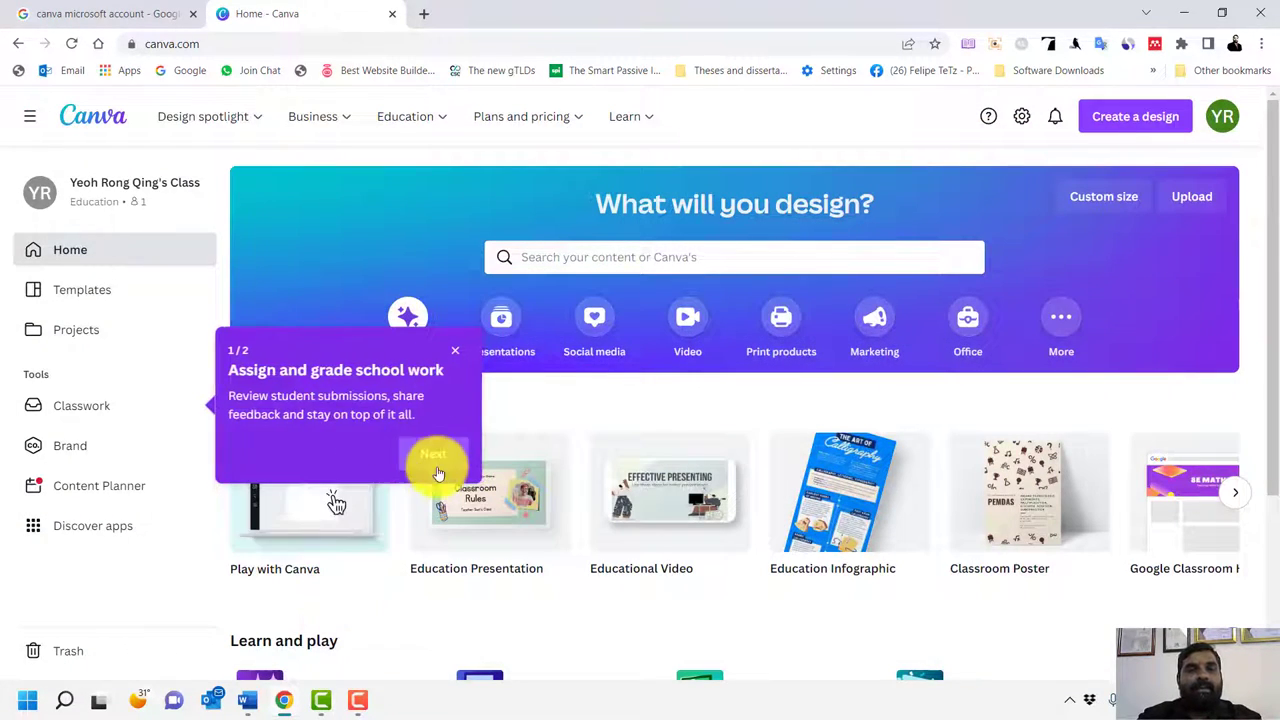
click(455, 351)
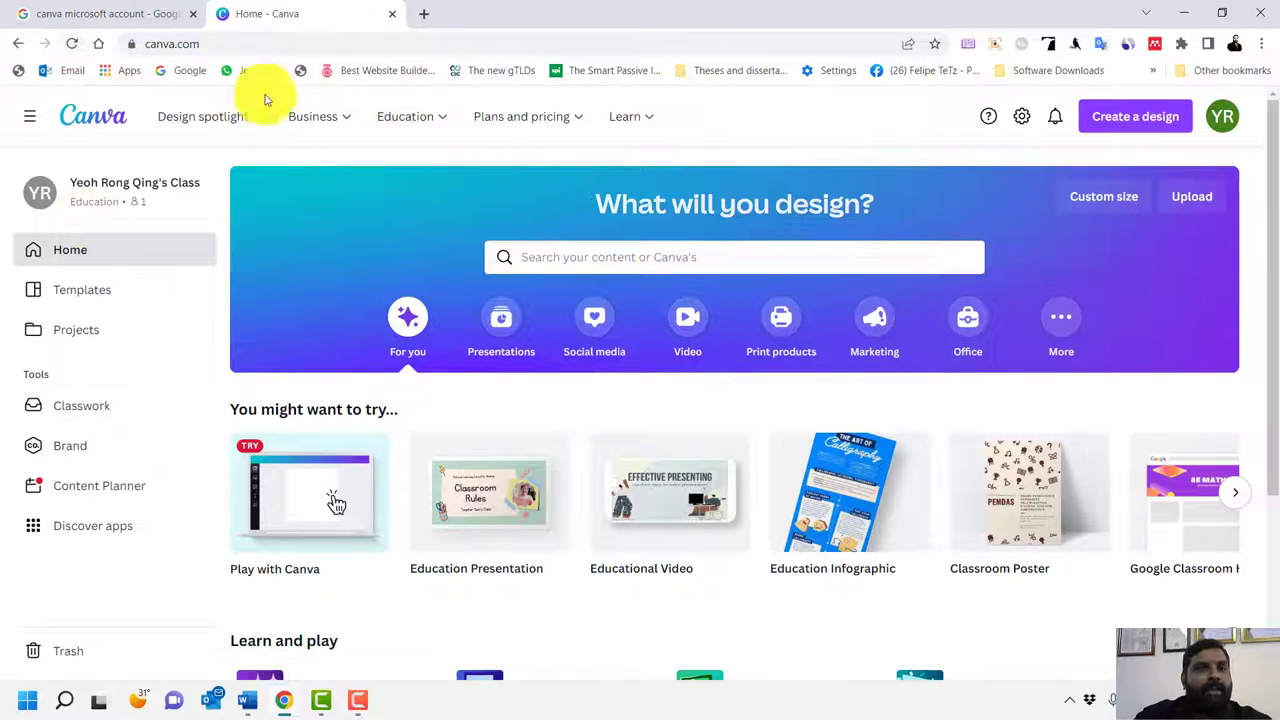
mouse_move(245, 114)
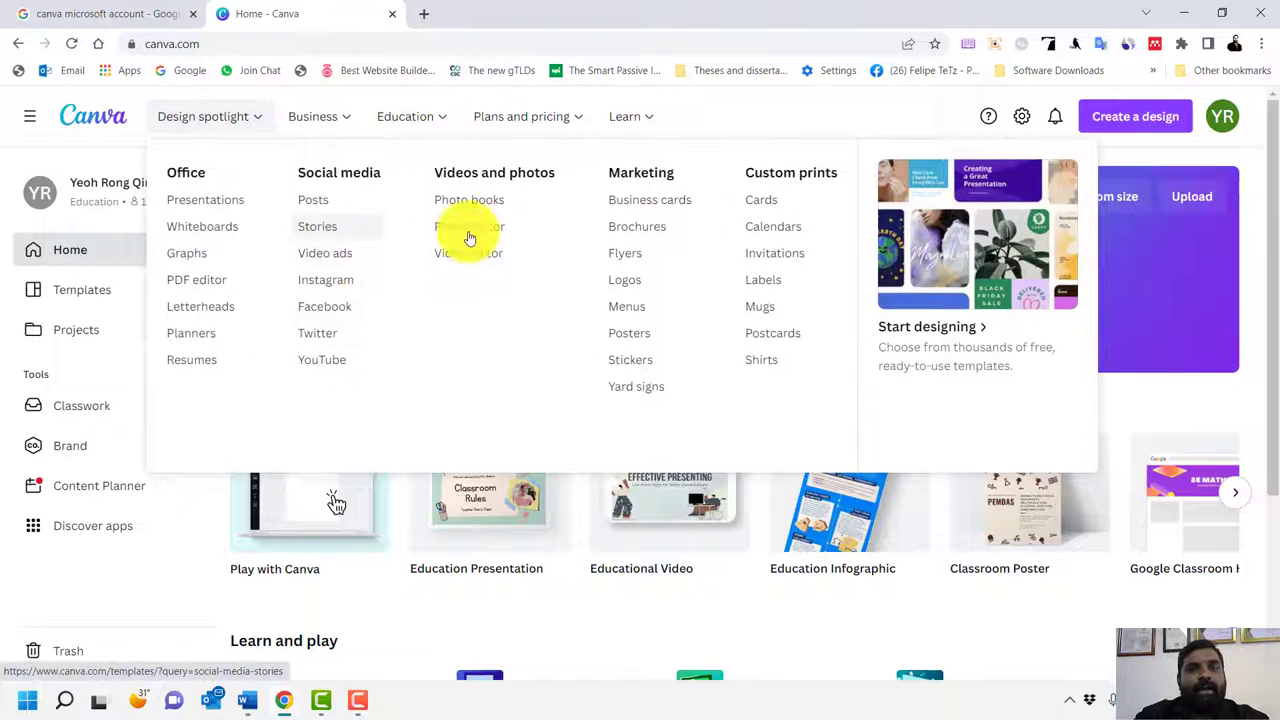
Open the Brochures page from the Marketing category and focus its template search box
click(624, 229)
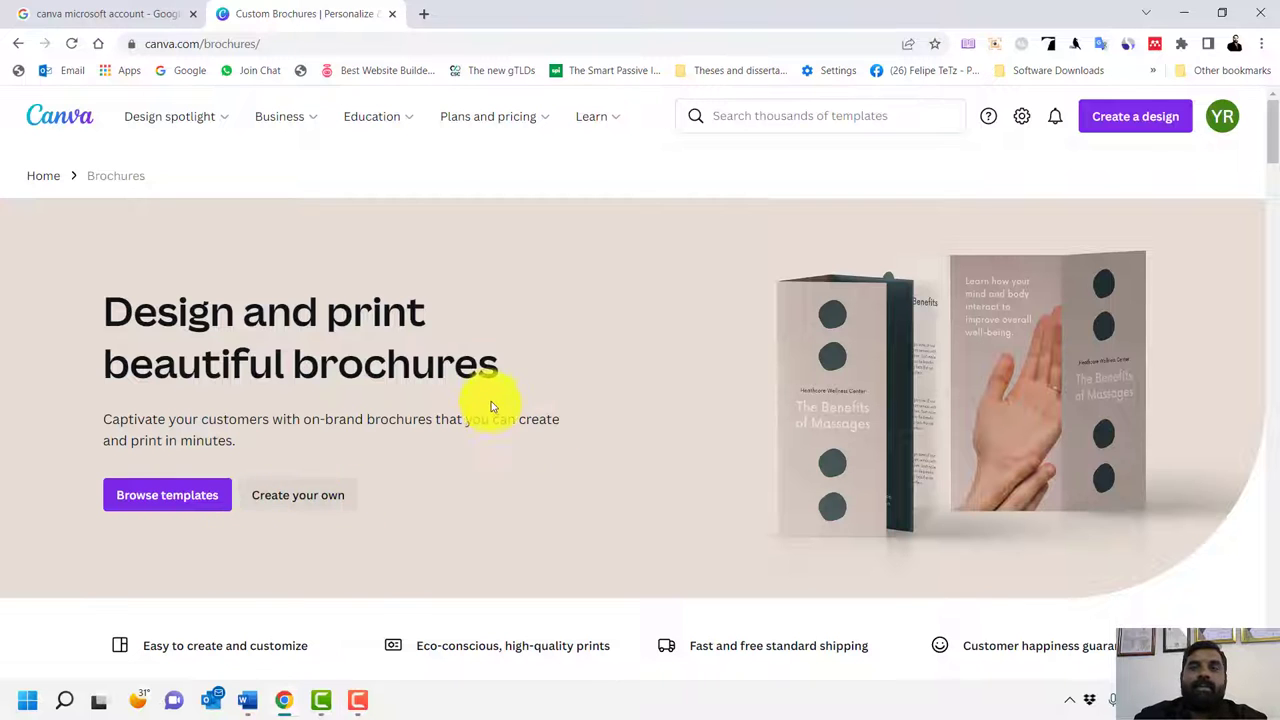
scroll(491, 401, down, 8)
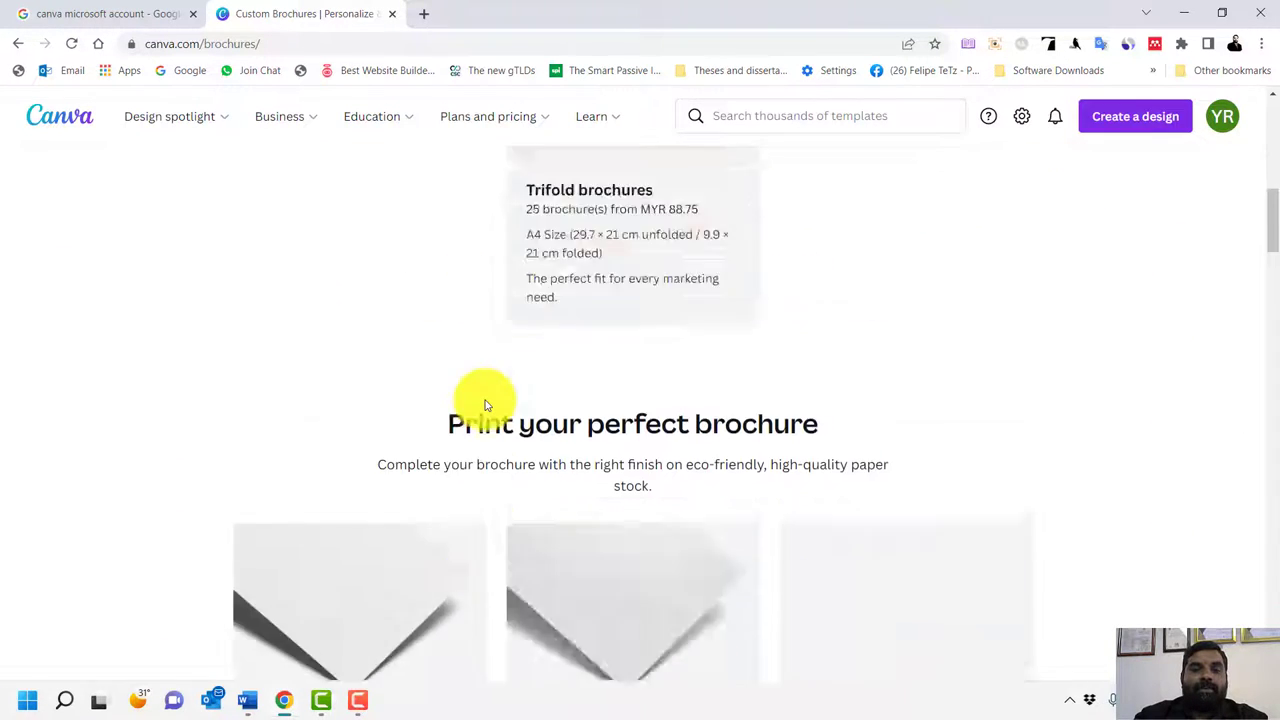
scroll(486, 402, up, 8)
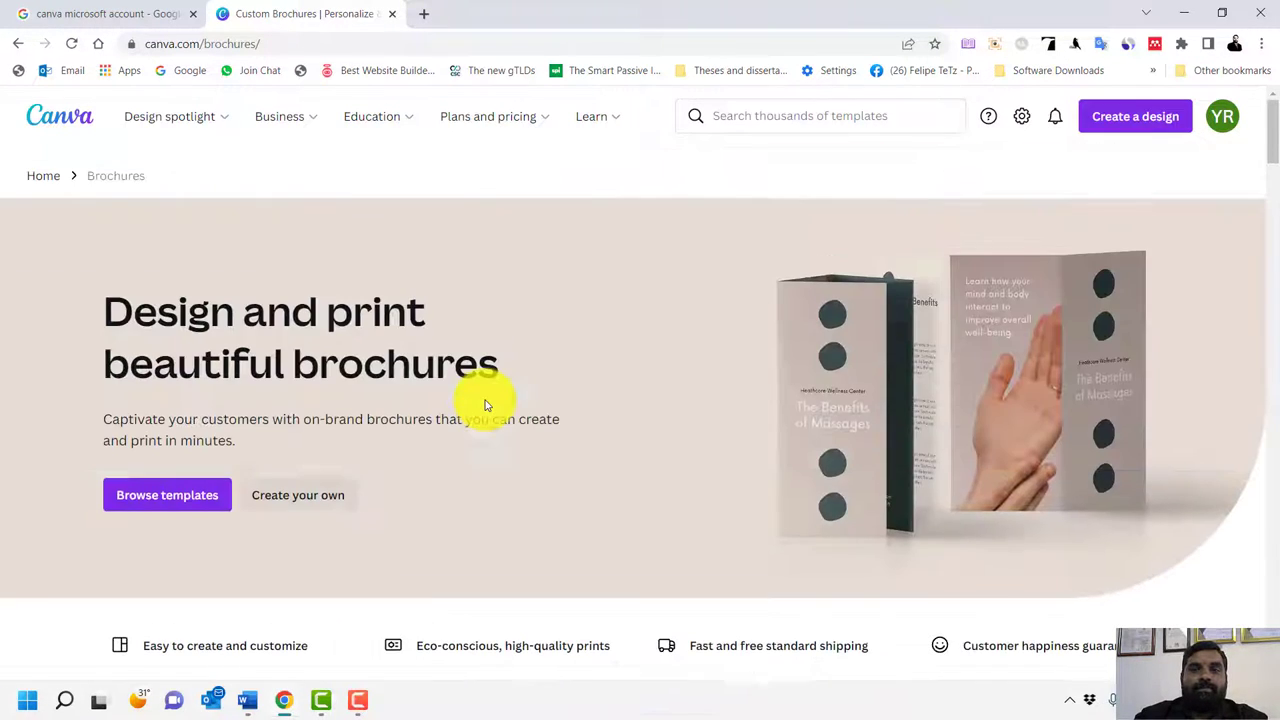
click(812, 121)
Search for 'brochure' templates and preview the Blue Modern Car brochure
text(br)
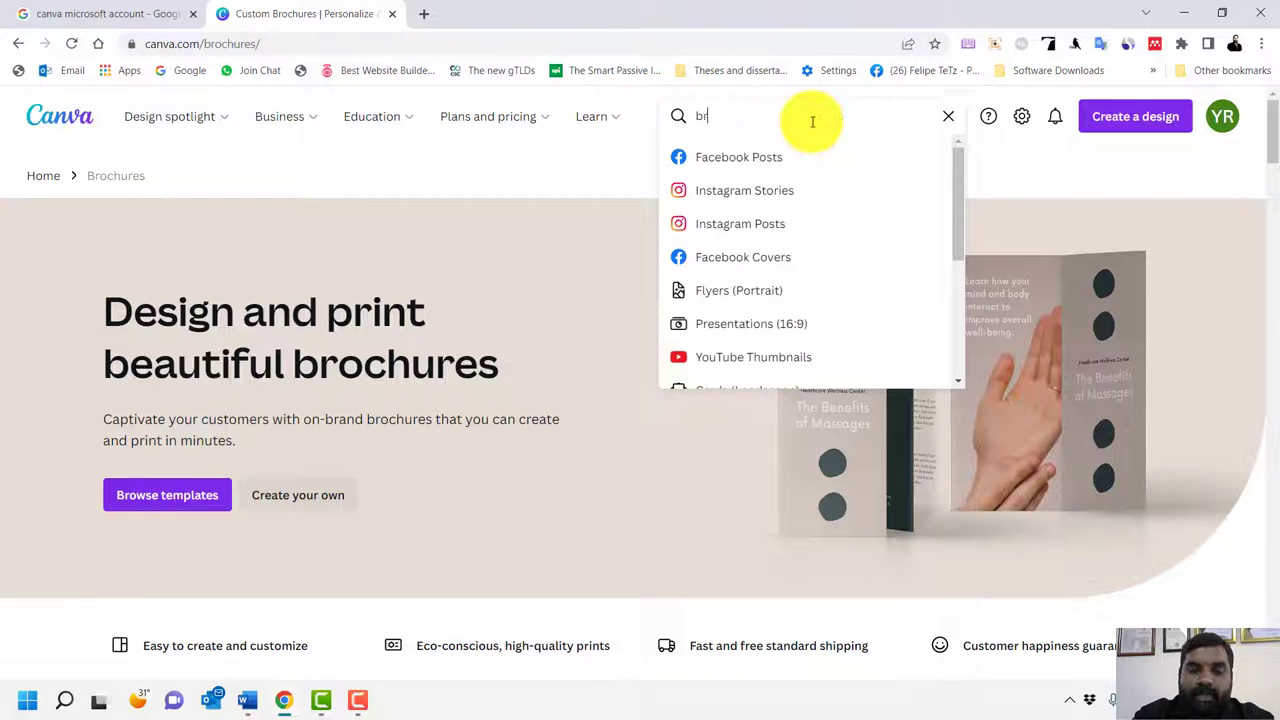
text(ochure)
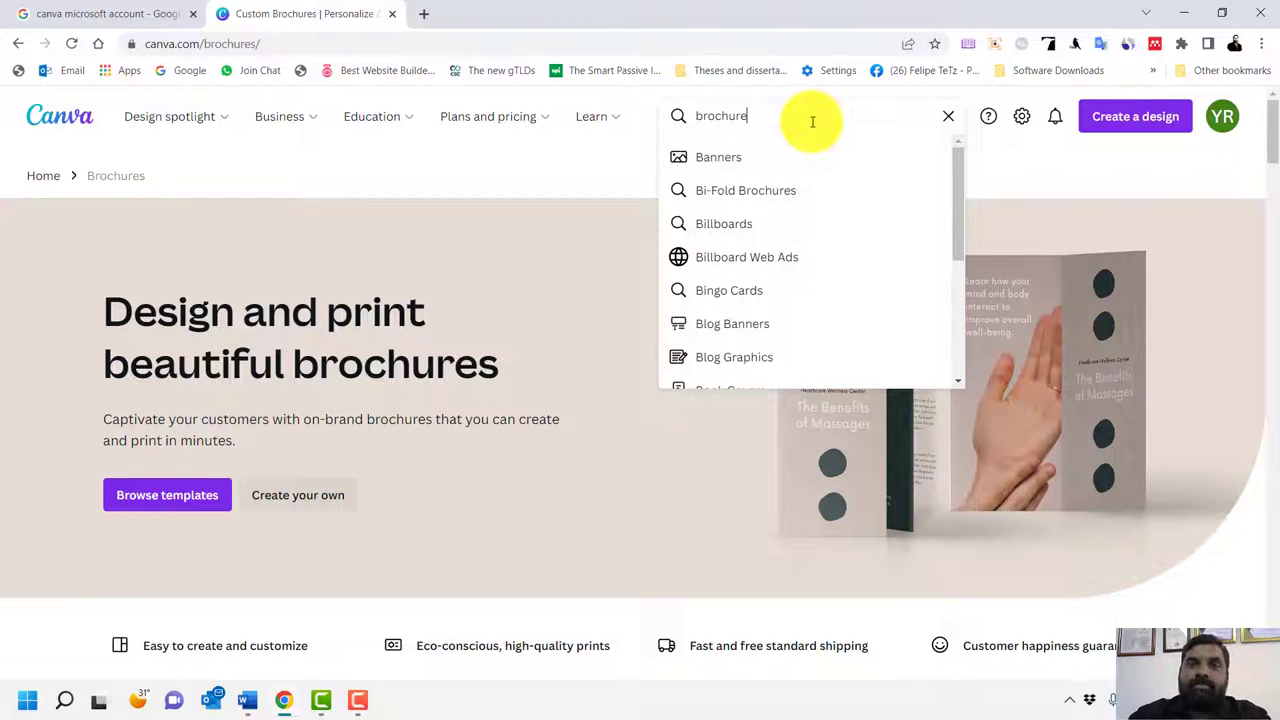
click(743, 157)
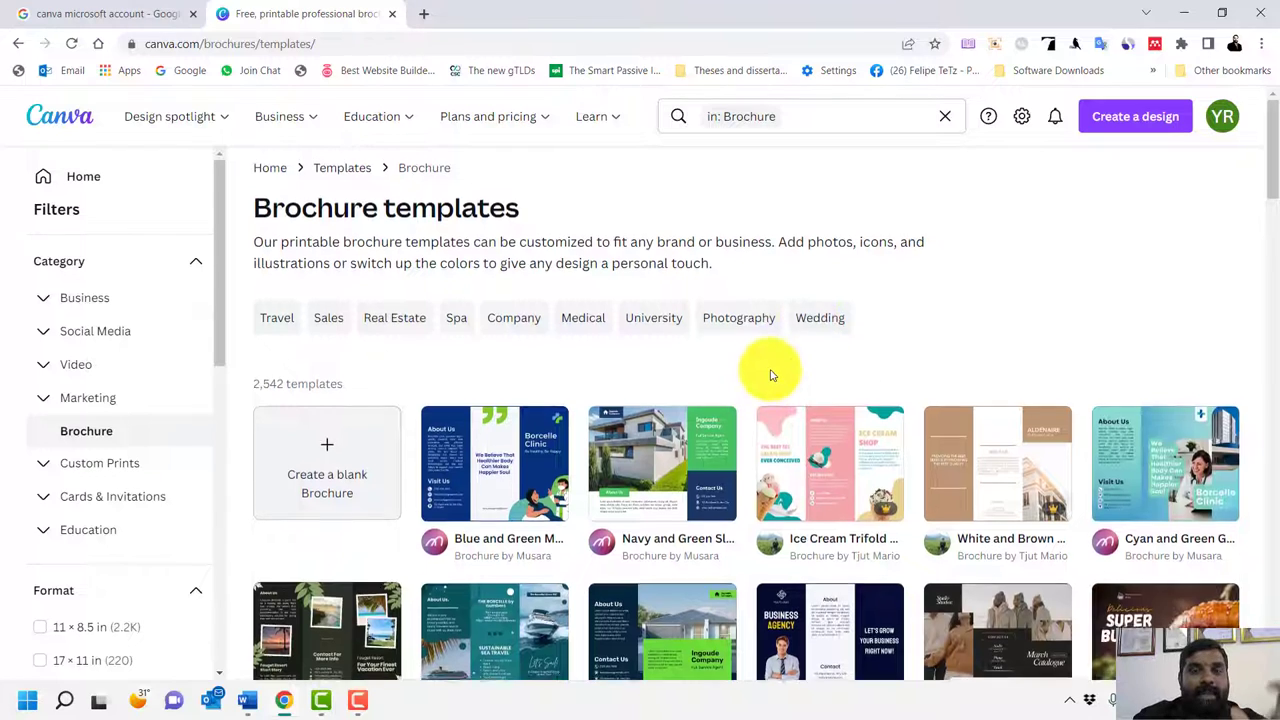
scroll(823, 528, down, 3)
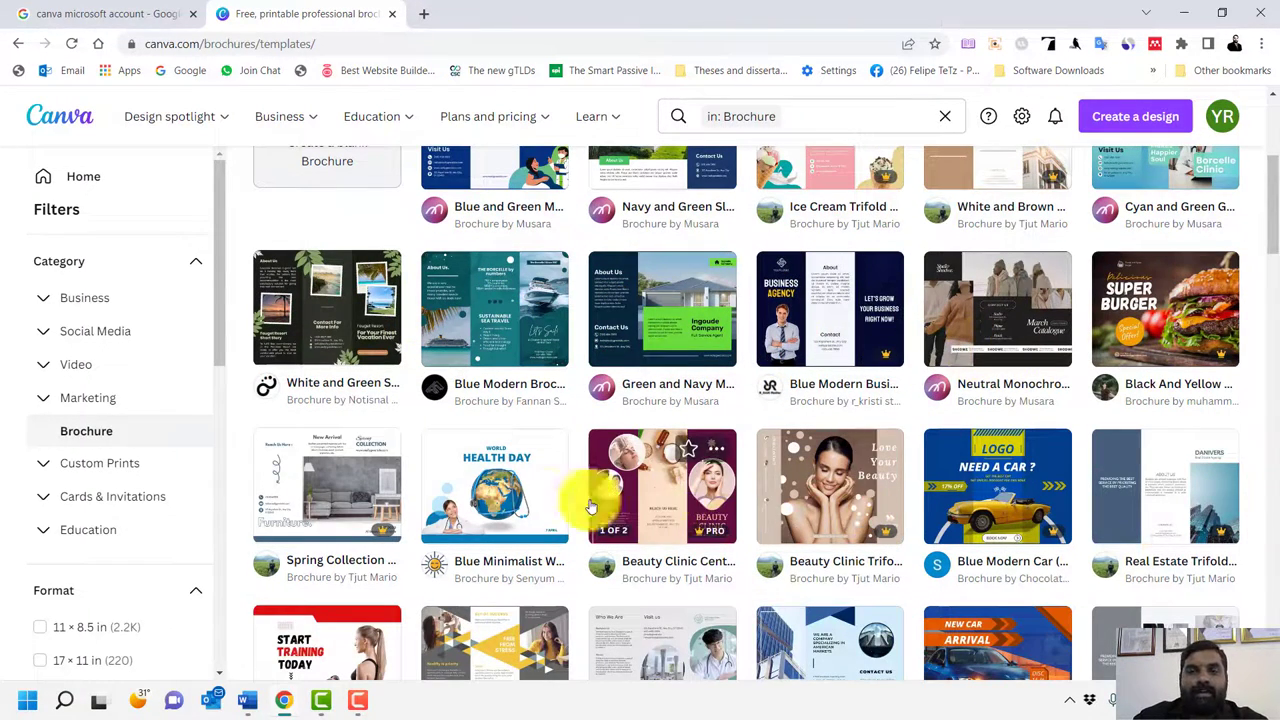
click(1010, 509)
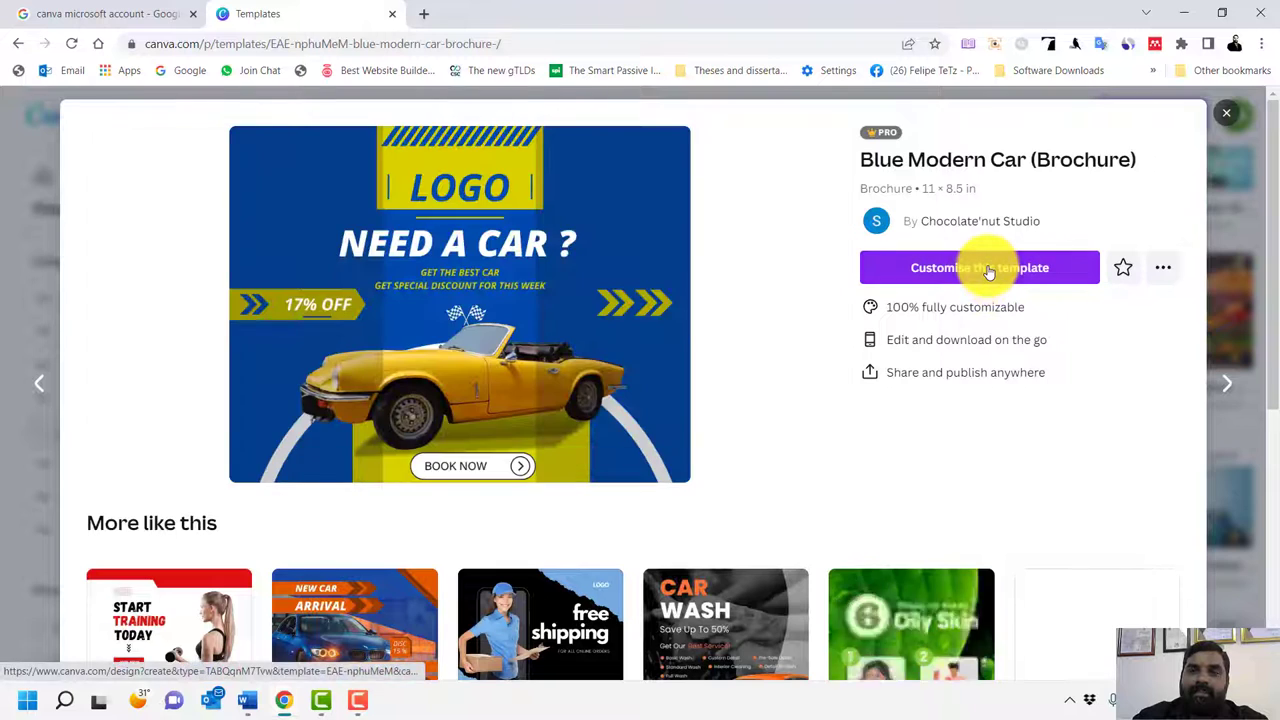
Customise the Blue Modern Car brochure in the editor, then return to the Home page
click(988, 268)
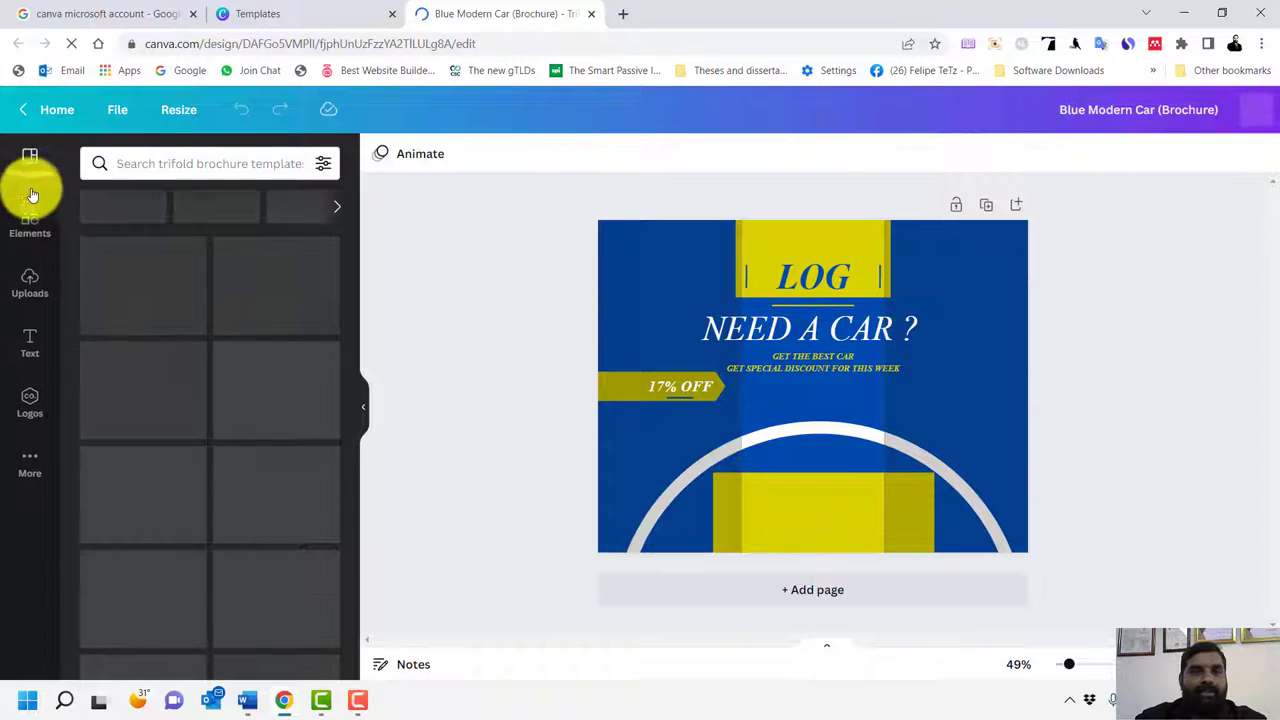
click(56, 112)
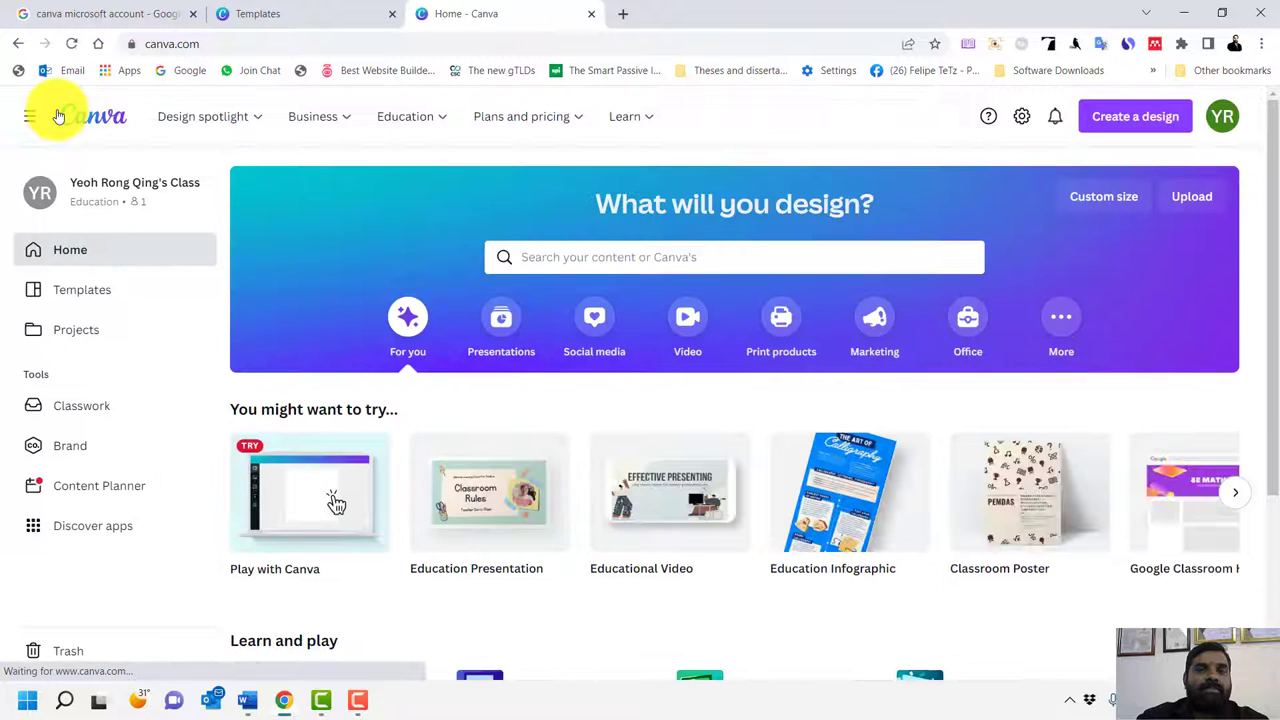
Create a new Education Infographic design and close the detached Home page window
scroll(1043, 471, down, 3)
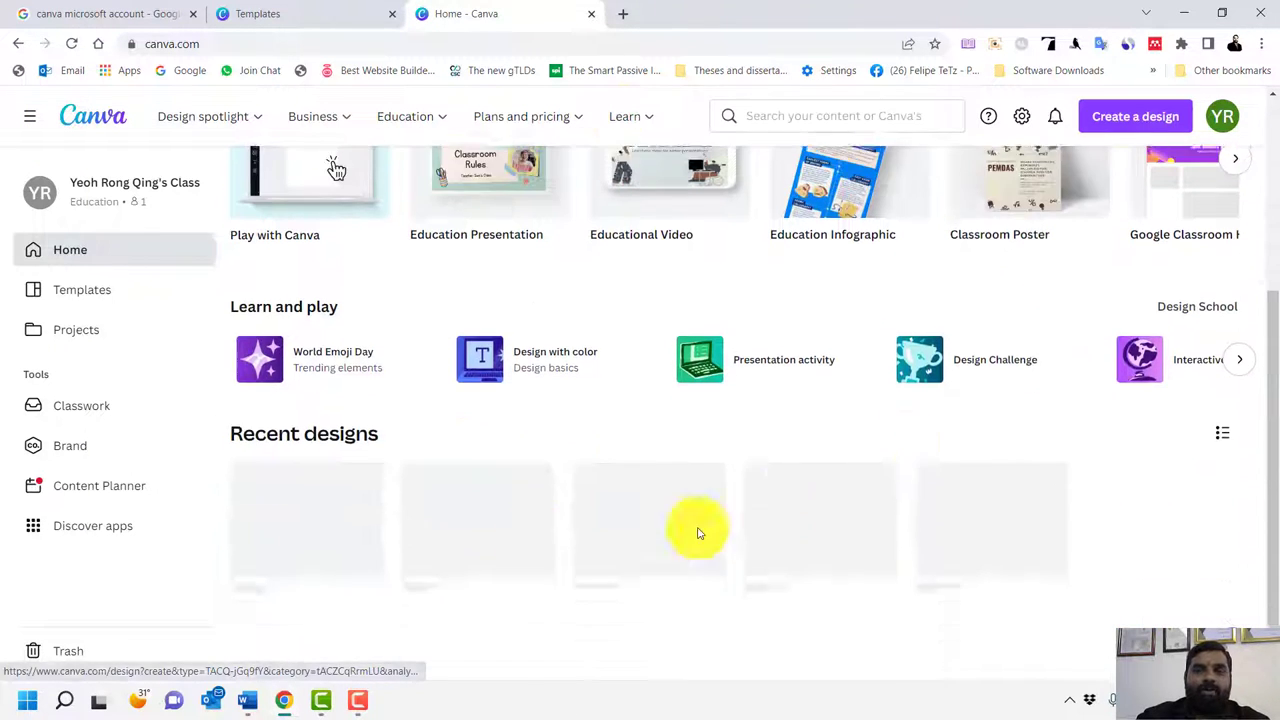
scroll(1000, 520, up, 2)
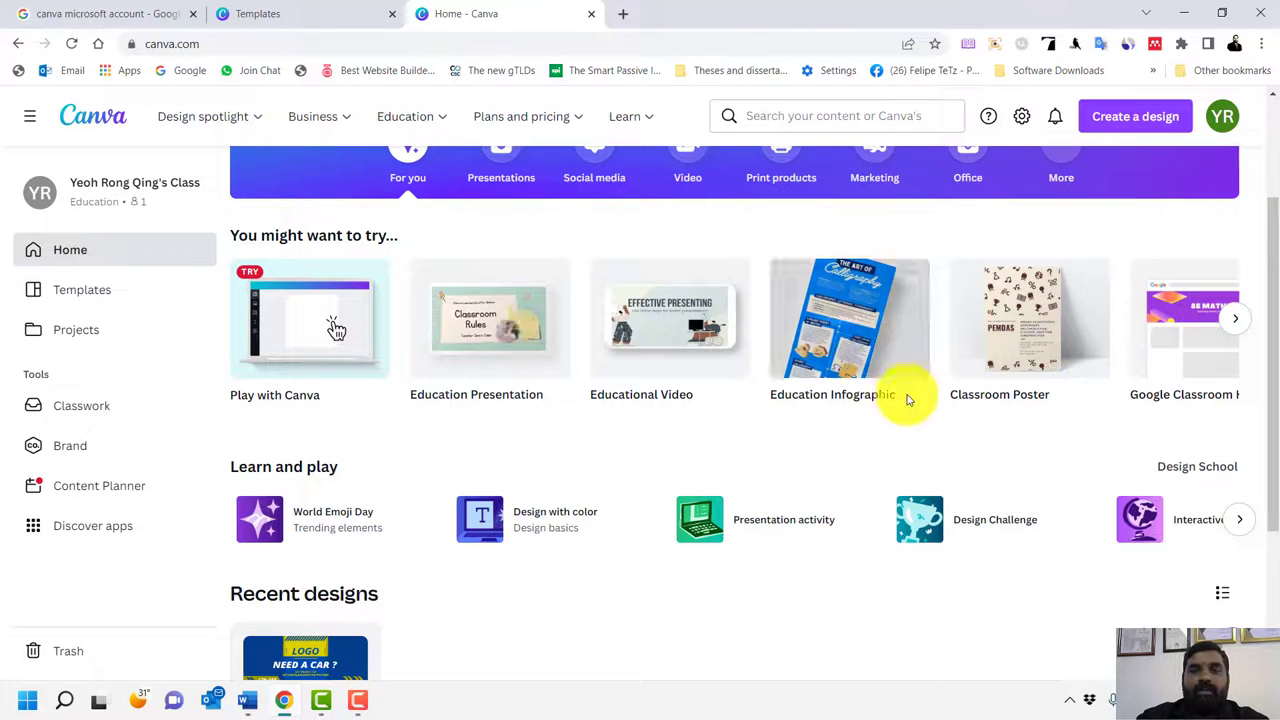
click(830, 302)
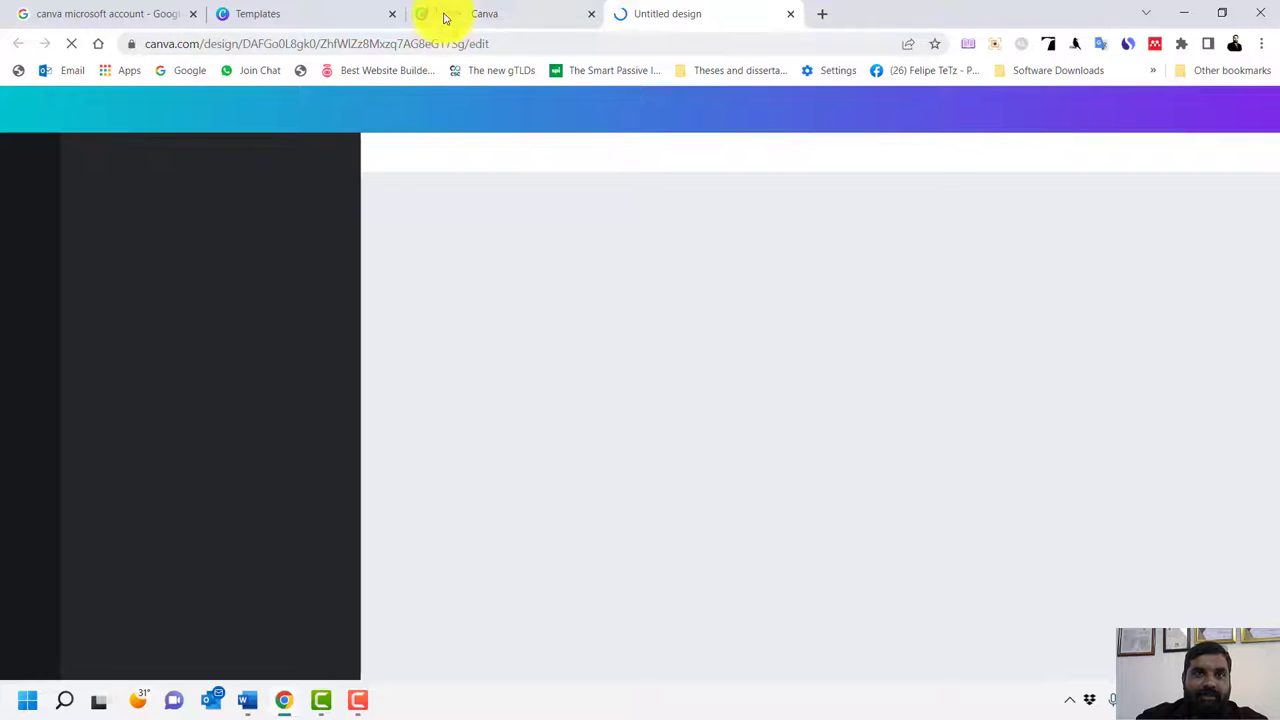
drag(445, 17, 471, 200)
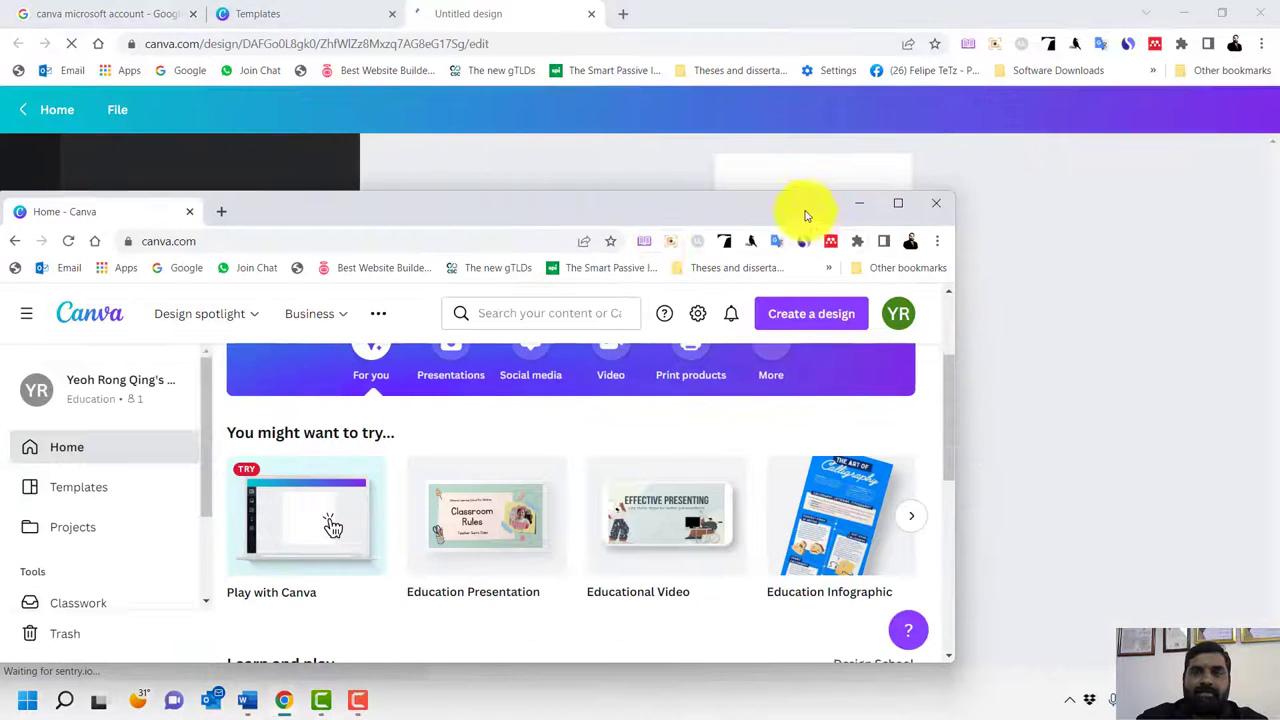
click(936, 204)
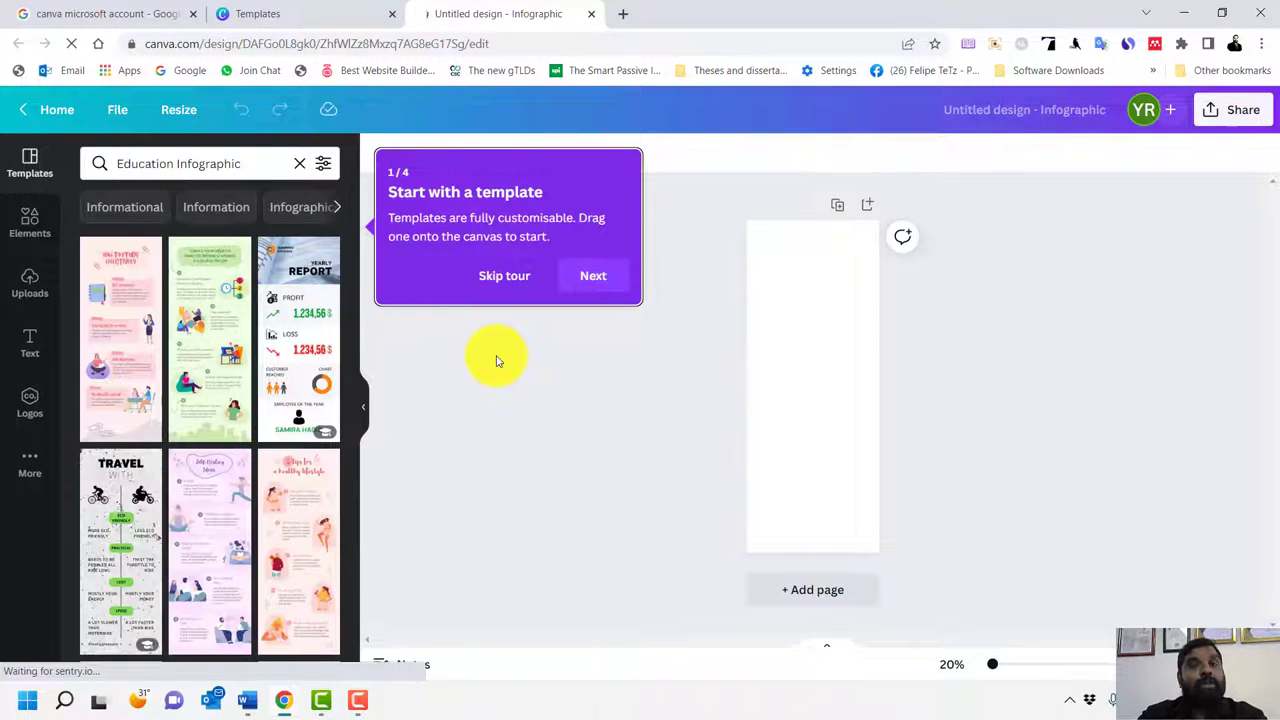
Skip the tour, apply the How to Study Effectively template, and bring up the Elements panel
click(508, 273)
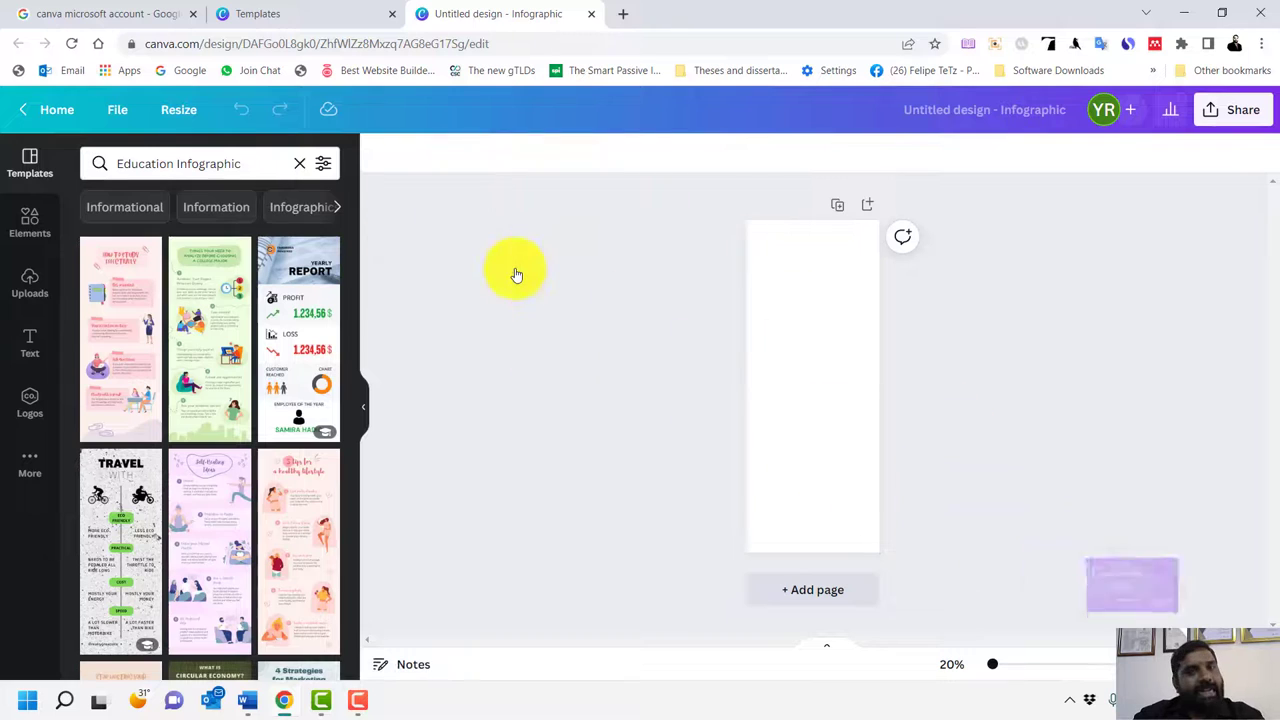
click(115, 334)
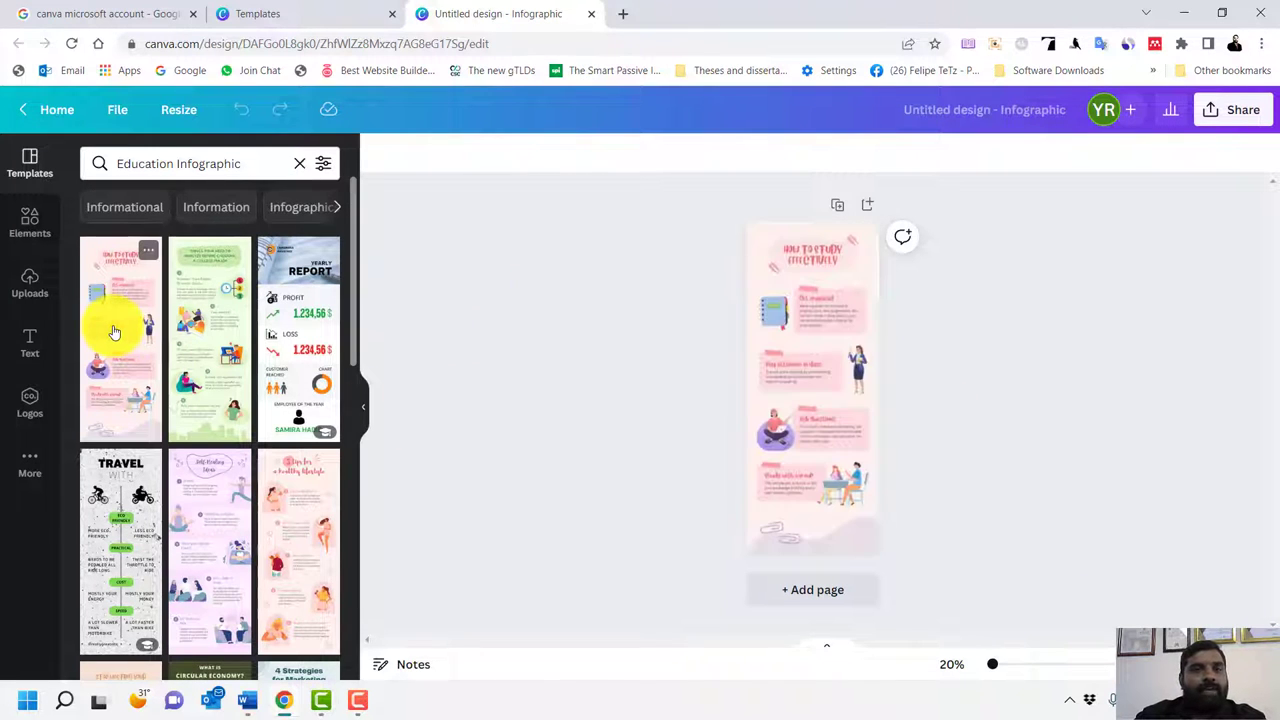
scroll(975, 440, up, 2)
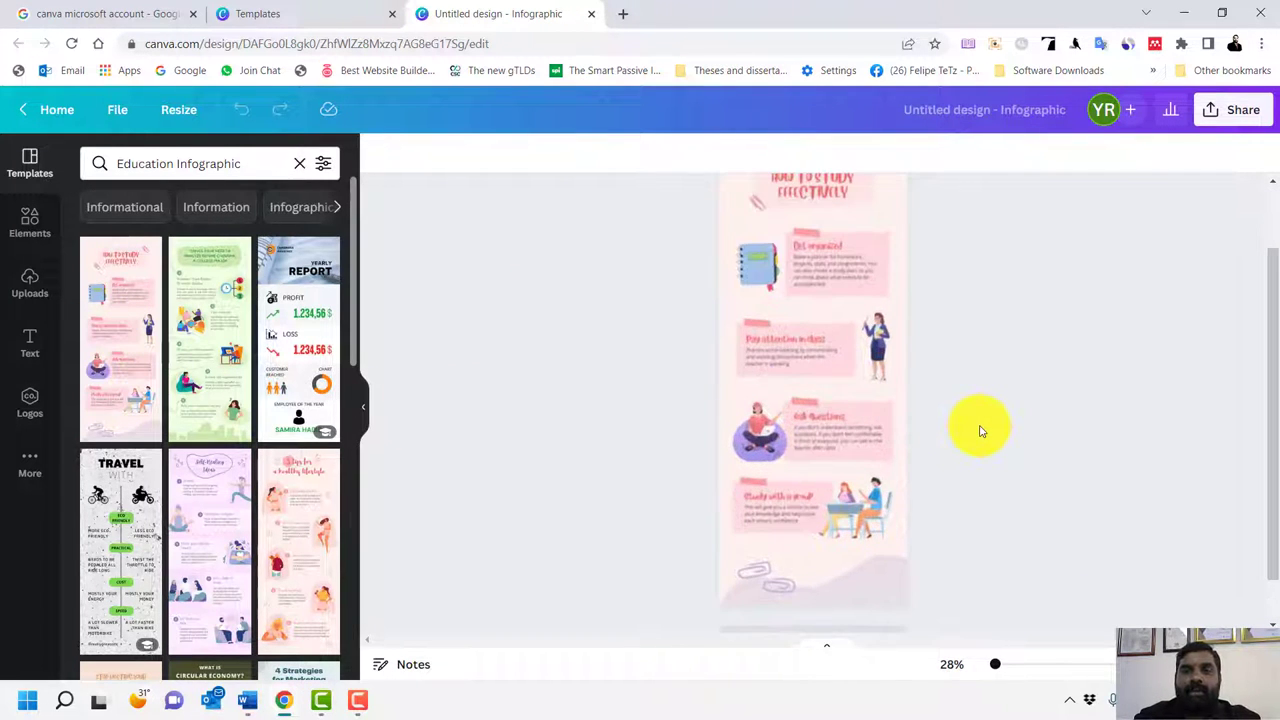
scroll(980, 432, up, 5)
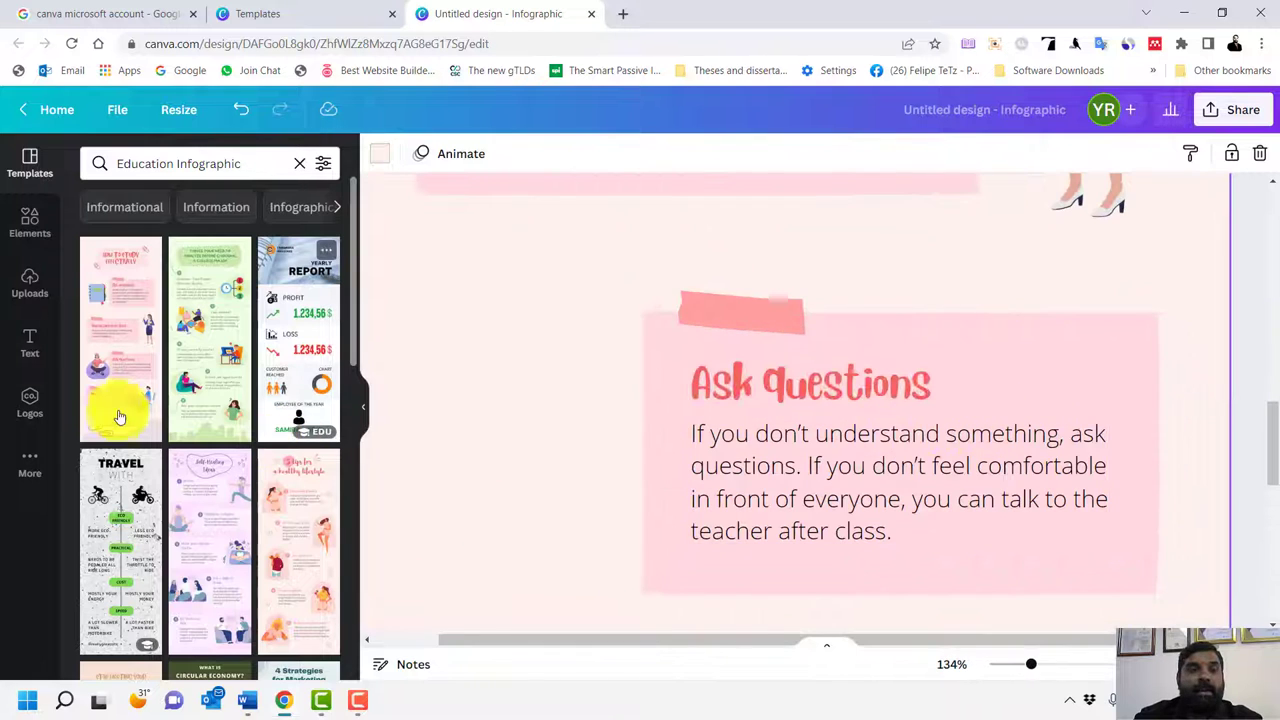
scroll(671, 452, up, 10)
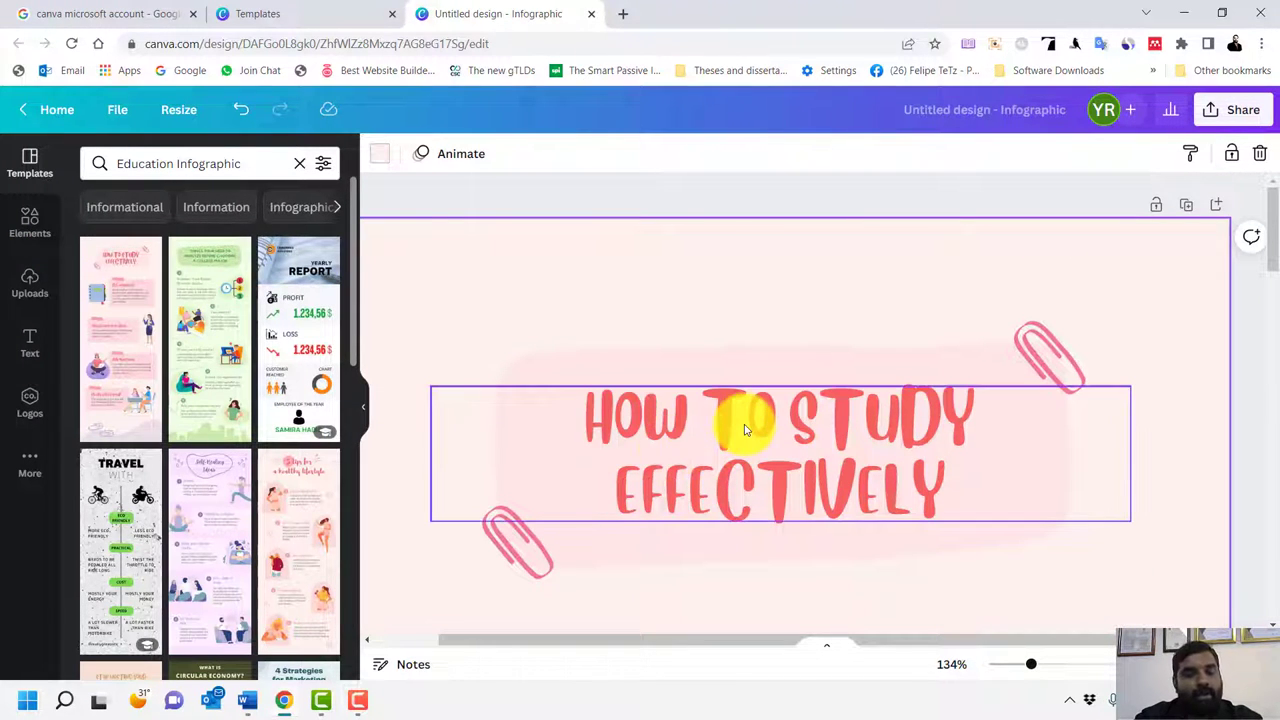
scroll(744, 430, down, 2)
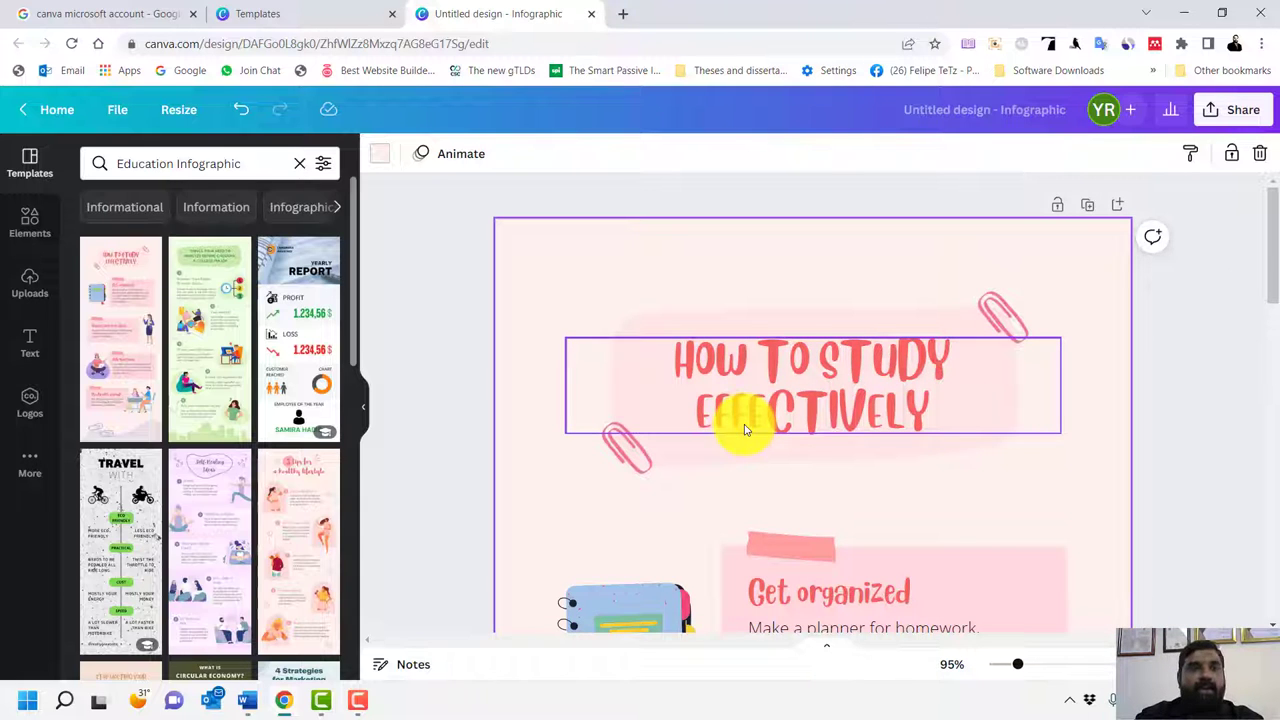
click(26, 220)
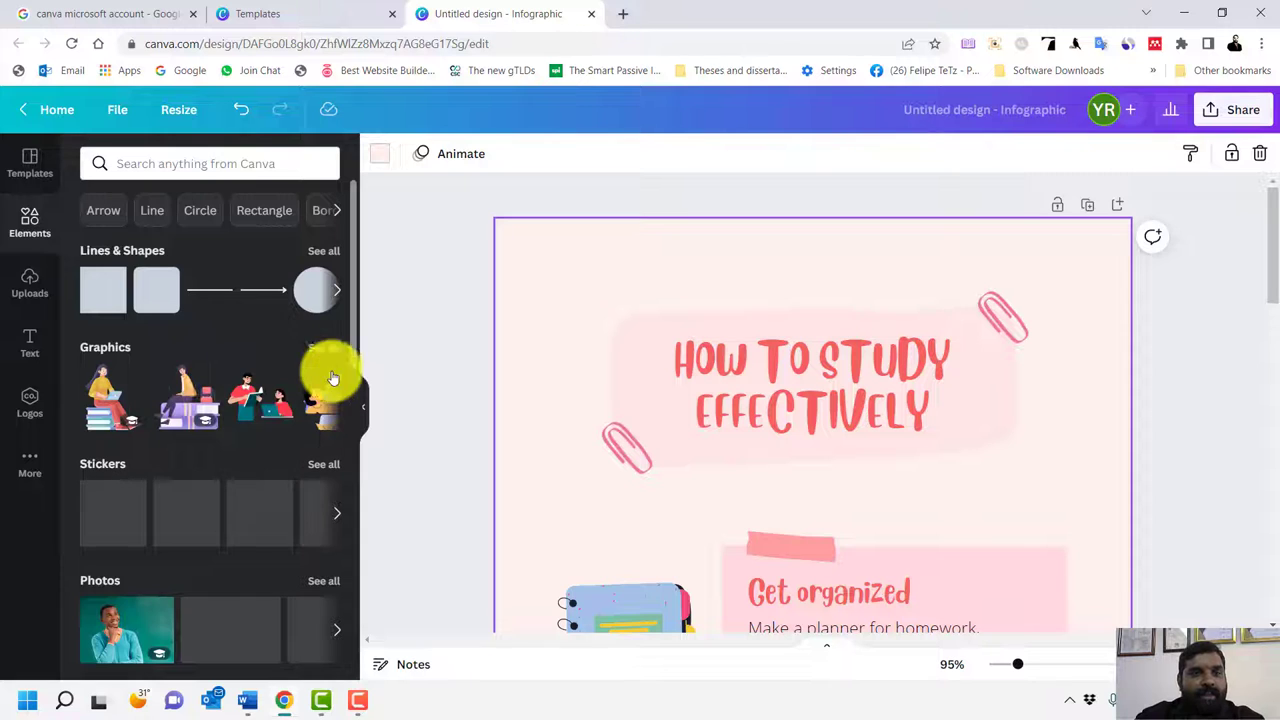
Place the Magic recommendations student-on-books graphic, shrunk, next to the How to Study Effectively title
click(314, 349)
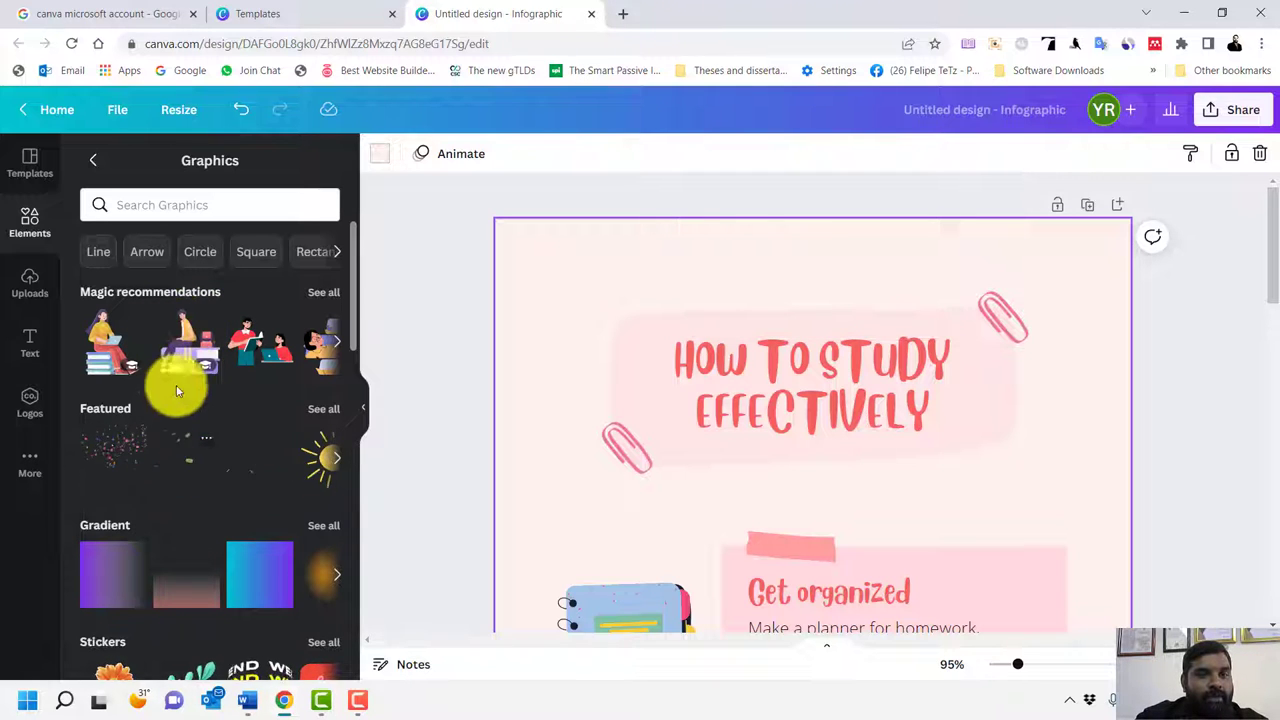
click(322, 292)
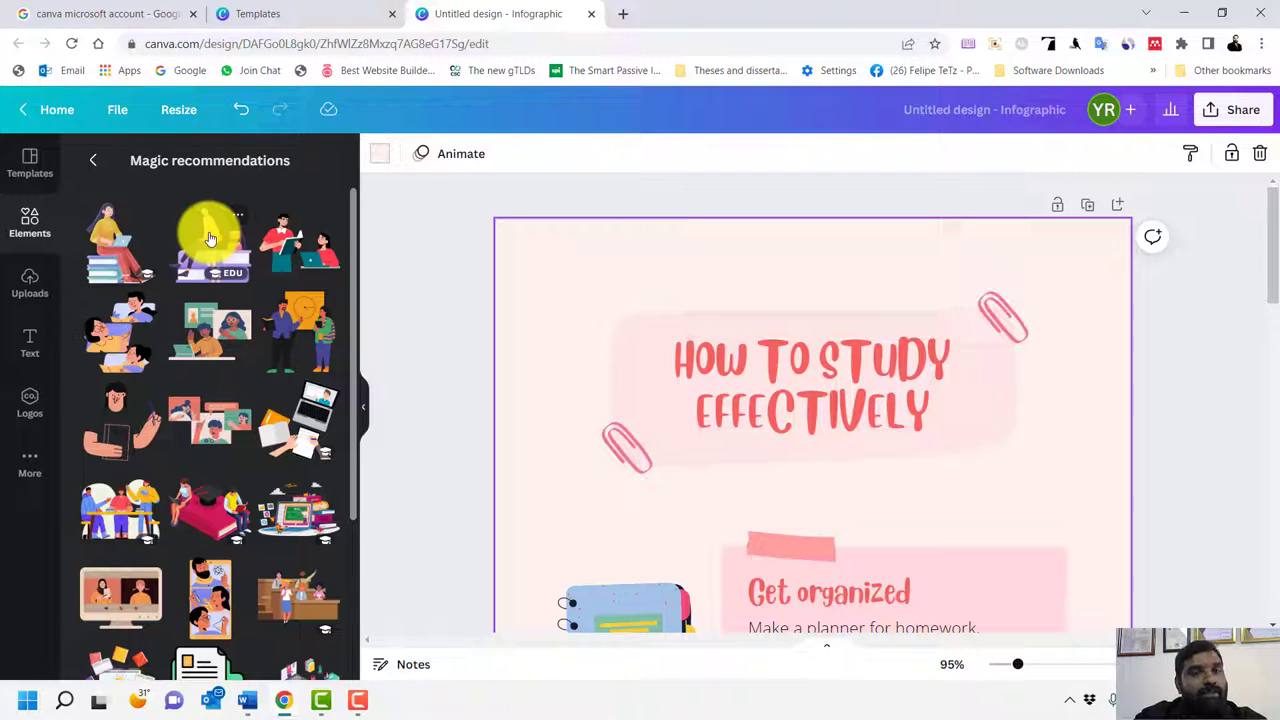
drag(210, 238, 1020, 391)
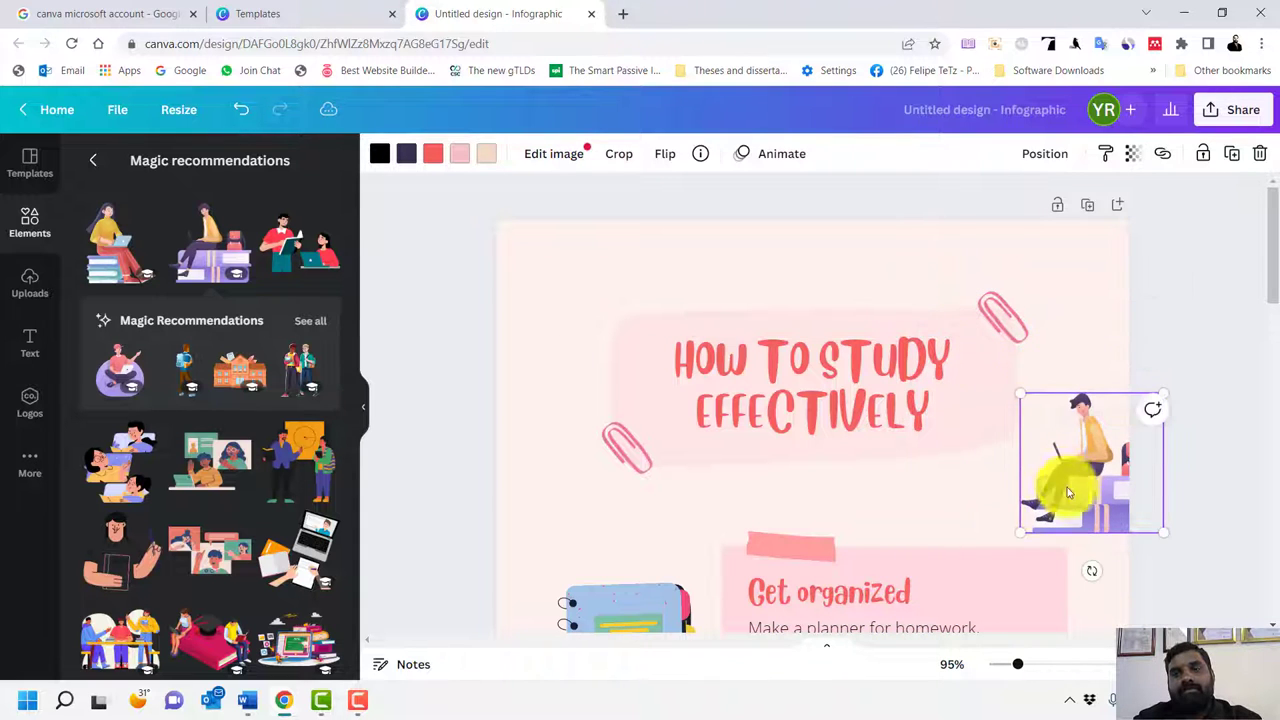
drag(1063, 486, 1007, 450)
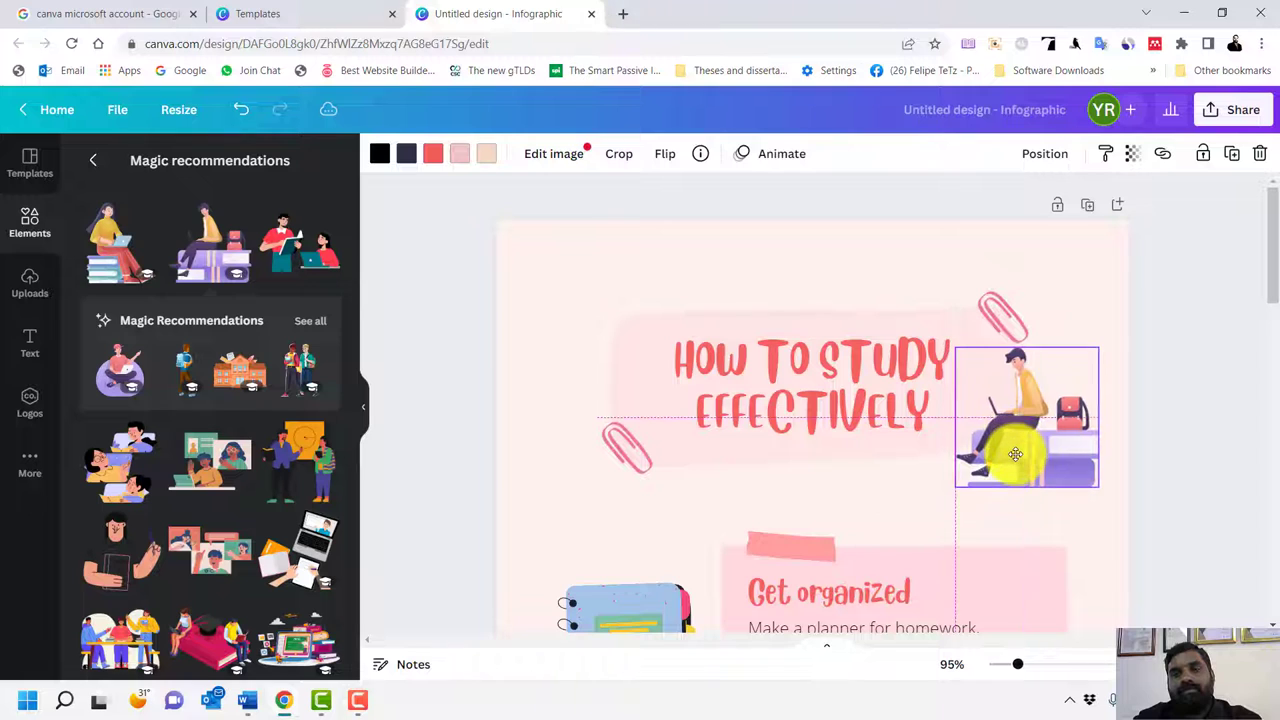
click(1182, 388)
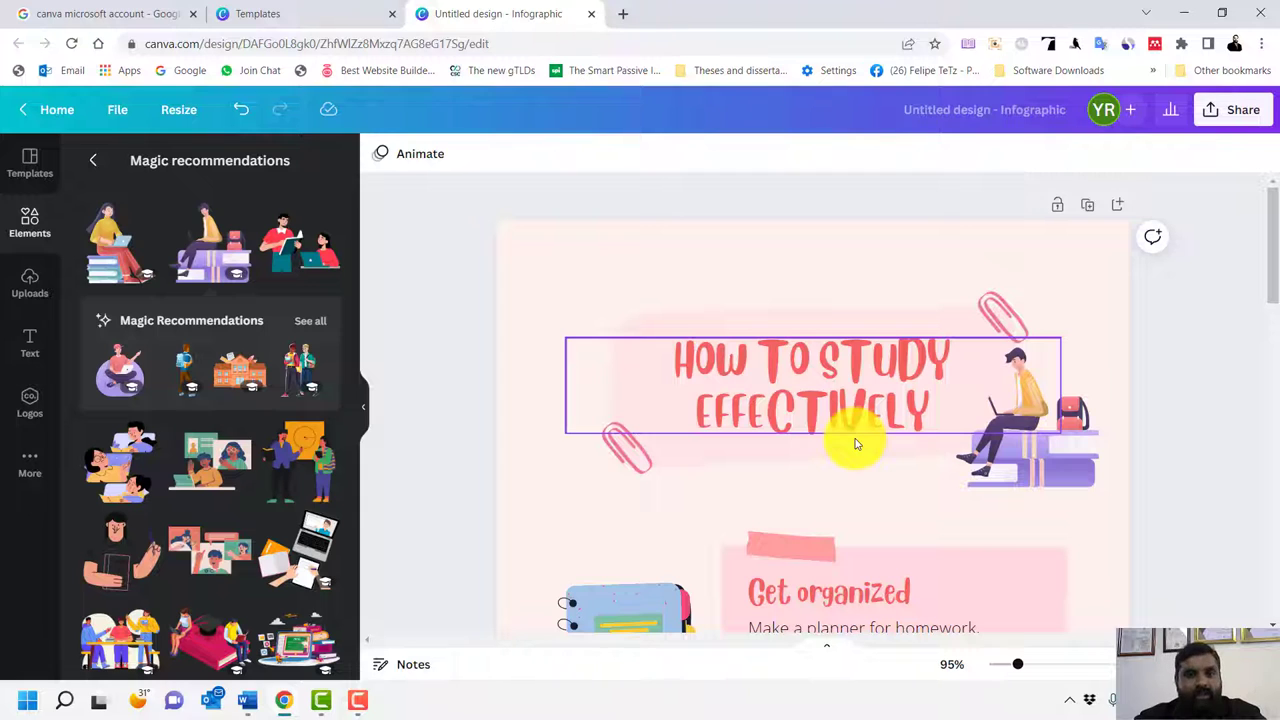
Browse the More apps list, return to Templates, then leave the infographic for Home
click(30, 455)
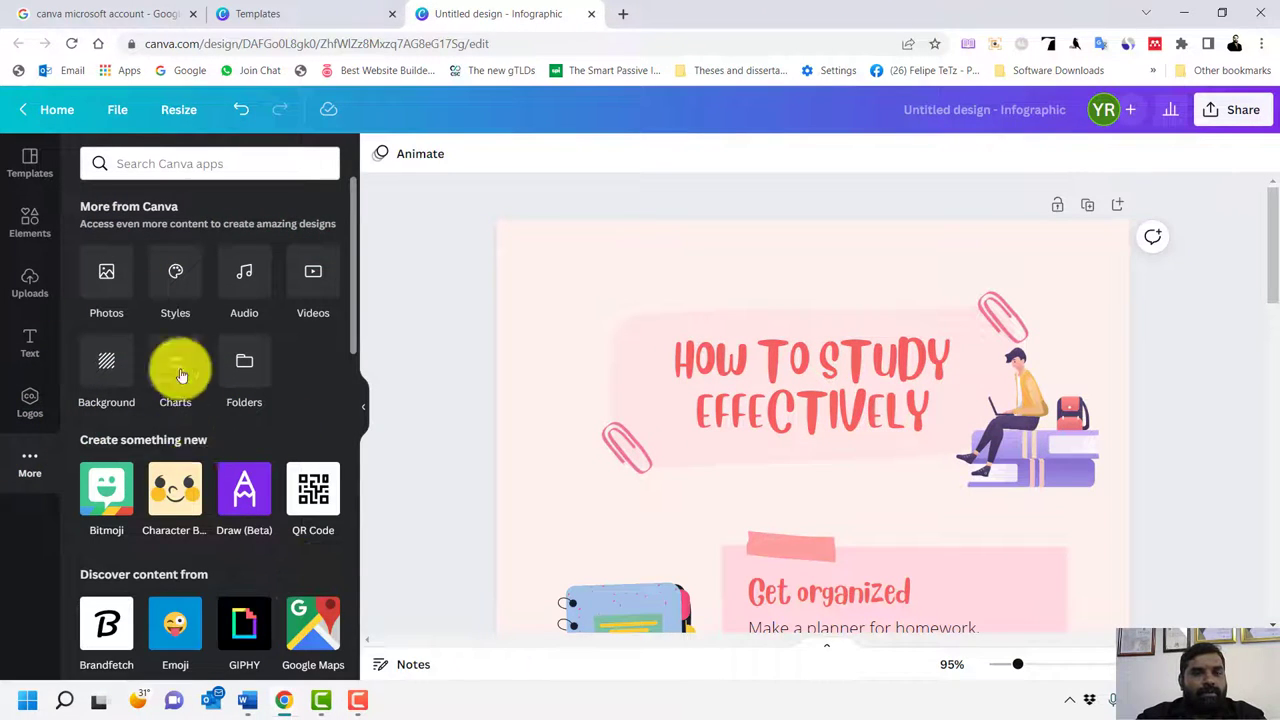
scroll(215, 440, down, 5)
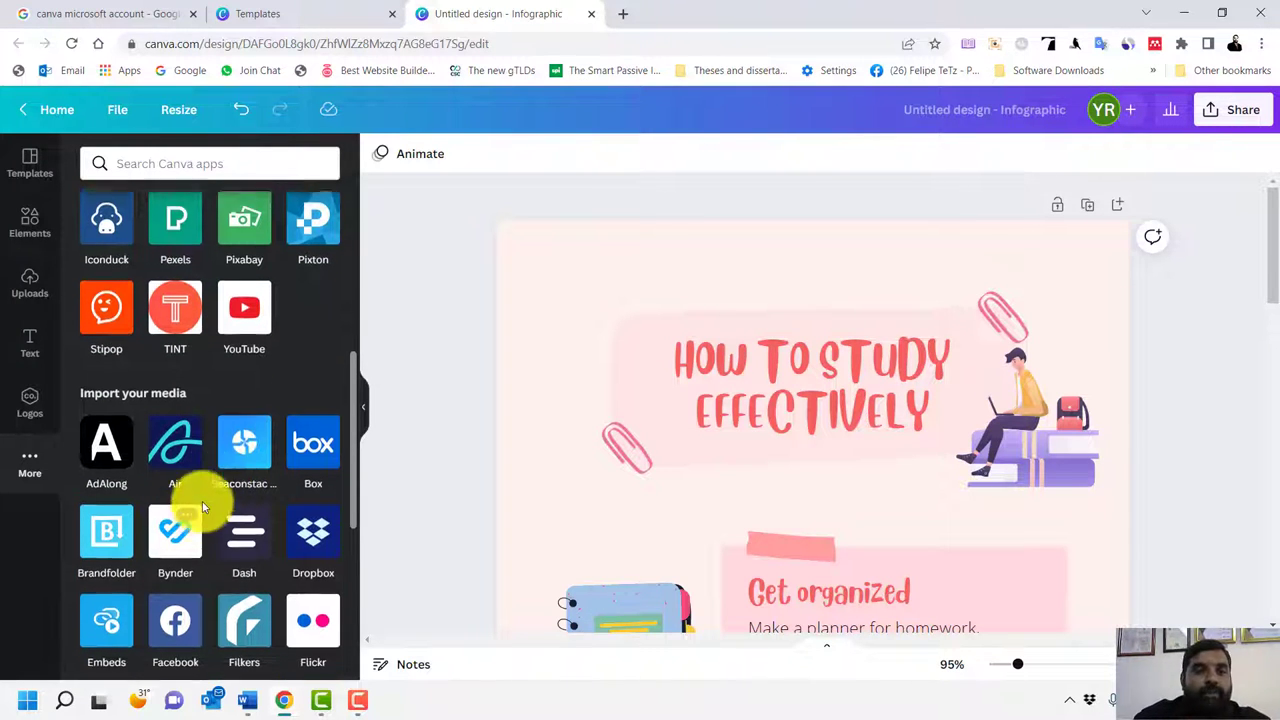
scroll(203, 505, up, 5)
scroll(220, 500, down, 4)
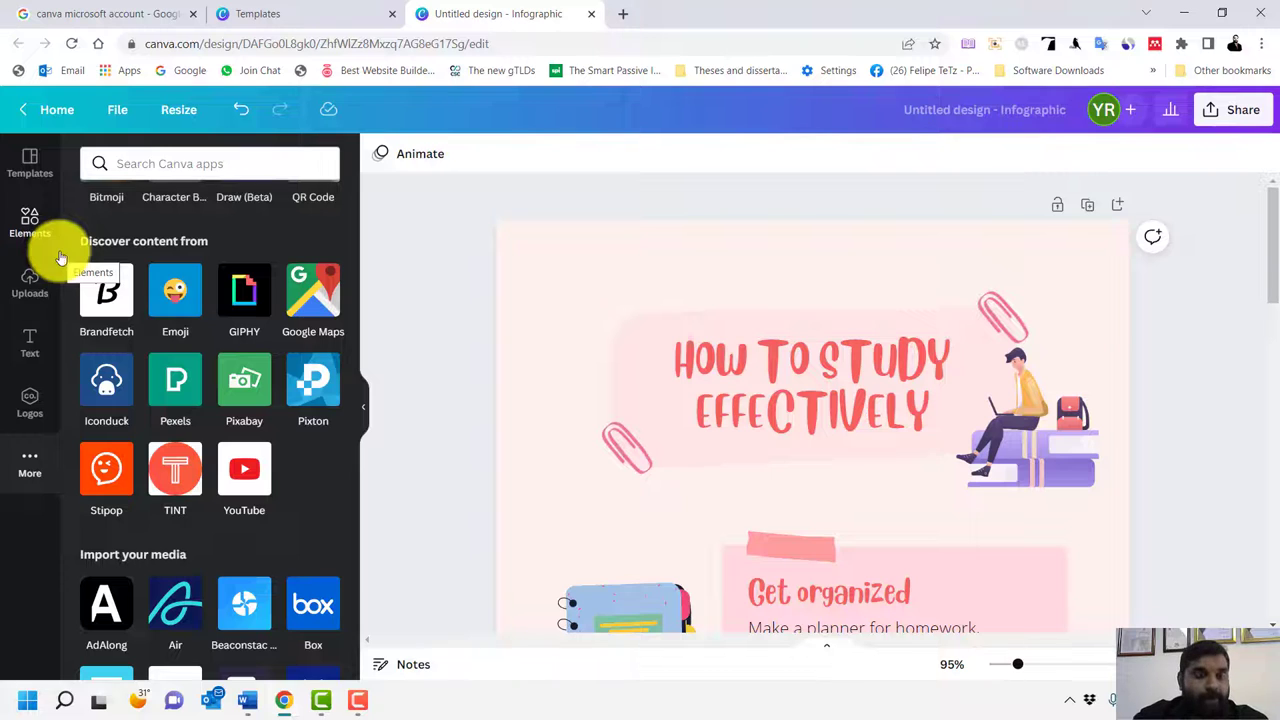
click(29, 170)
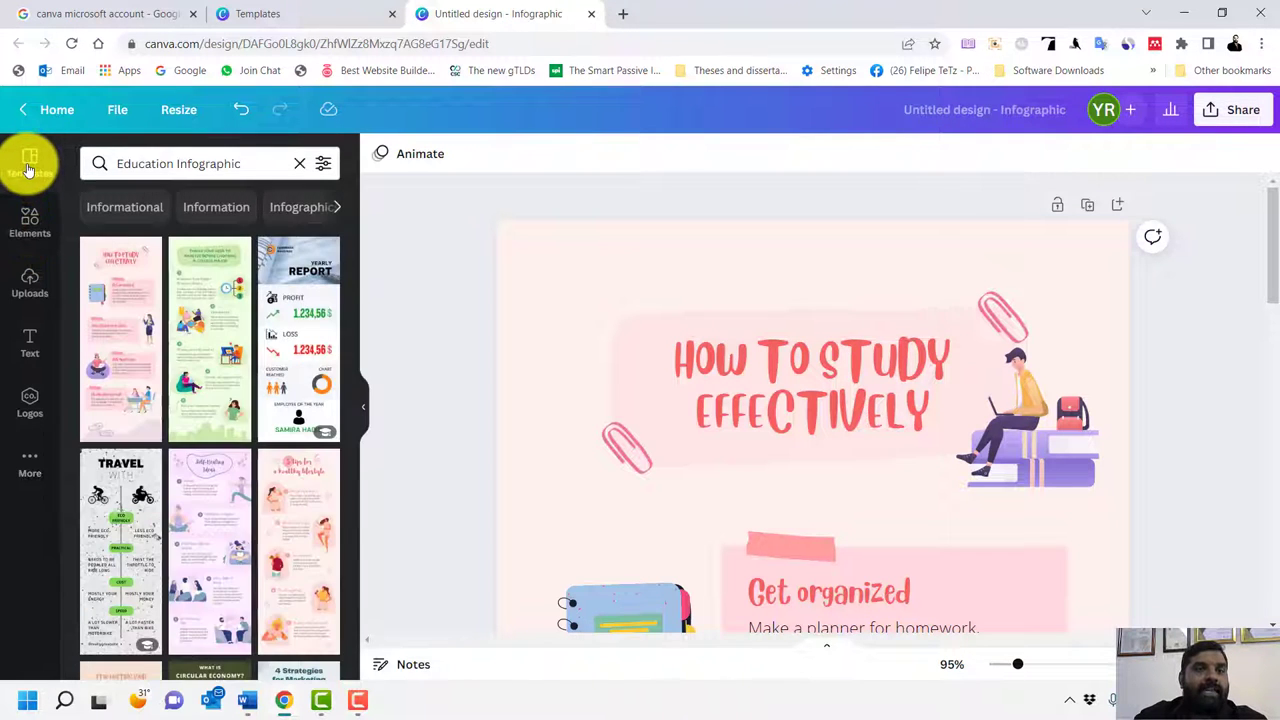
click(52, 115)
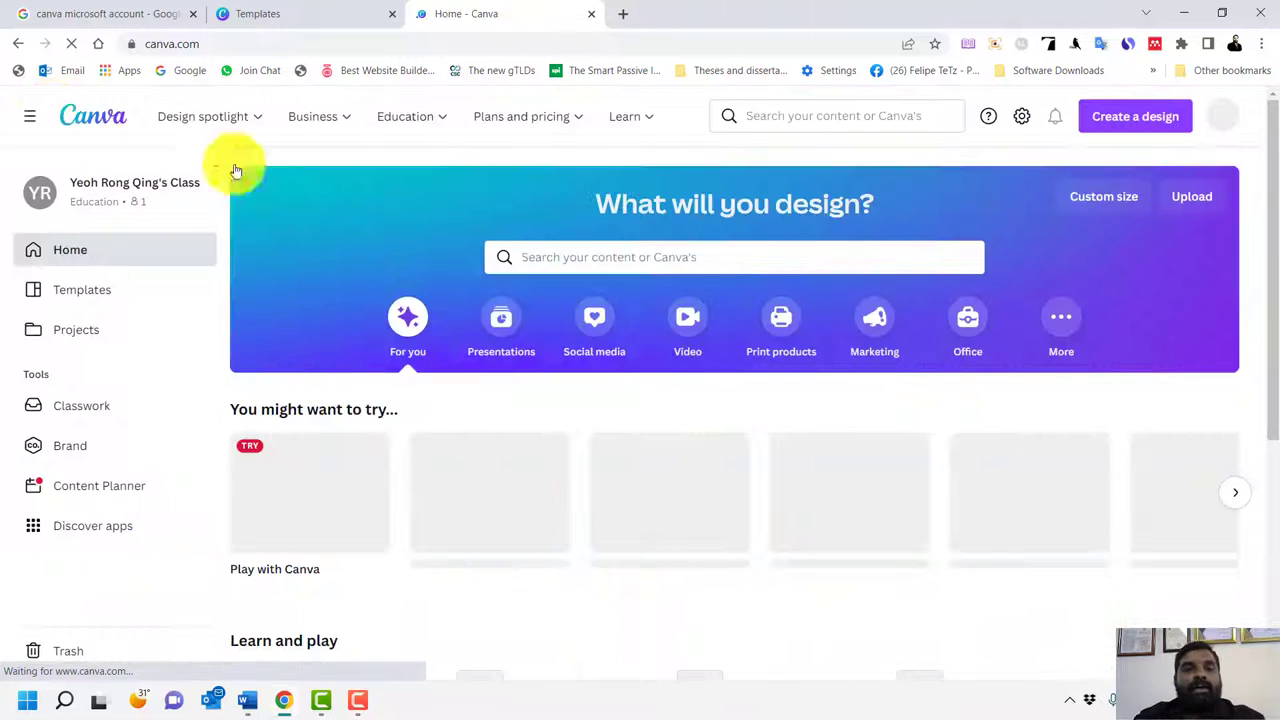
Search templates for 'video' and open the blue space 'Im back STREAMING' intro template as a design
mouse_move(202, 116)
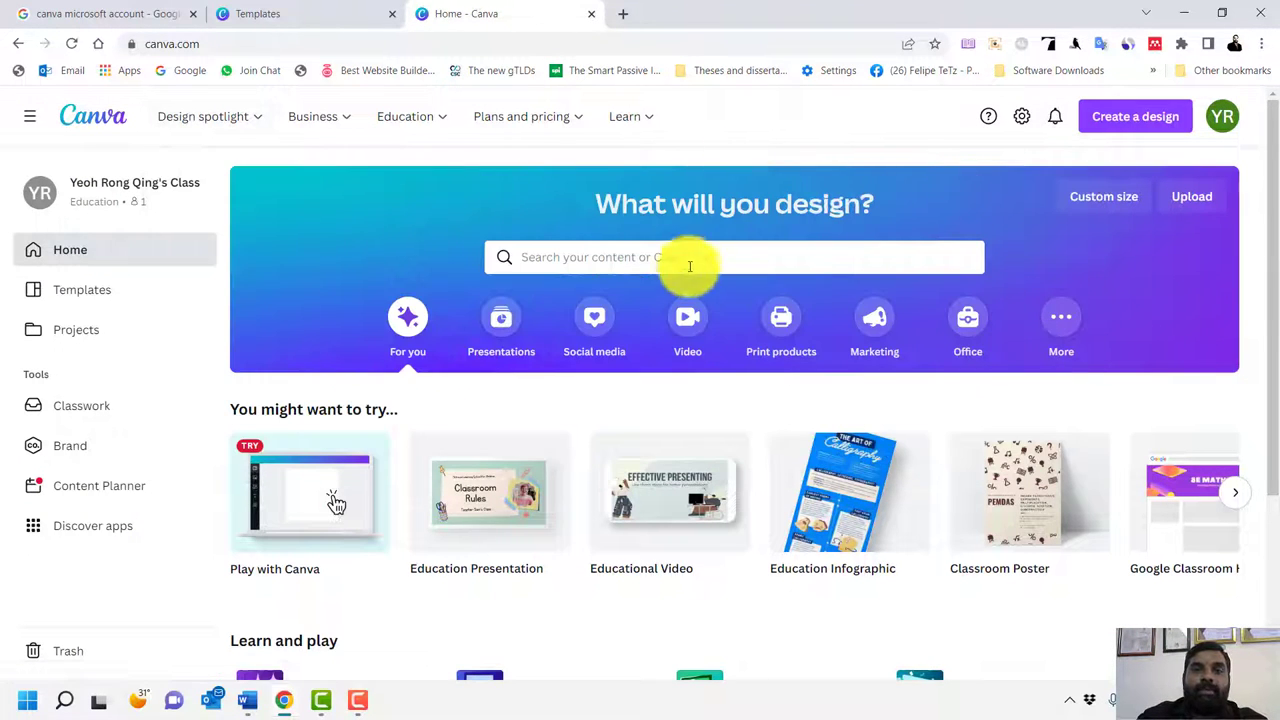
click(667, 256)
text(vide)
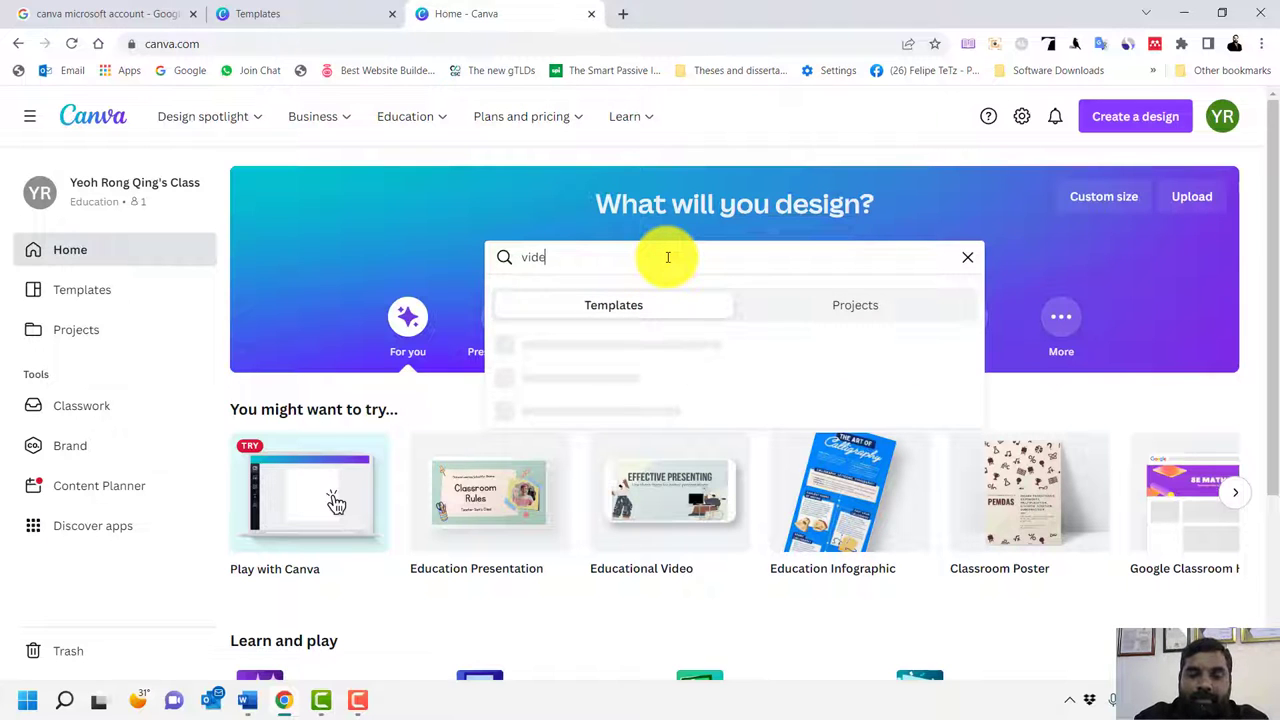
text(o)
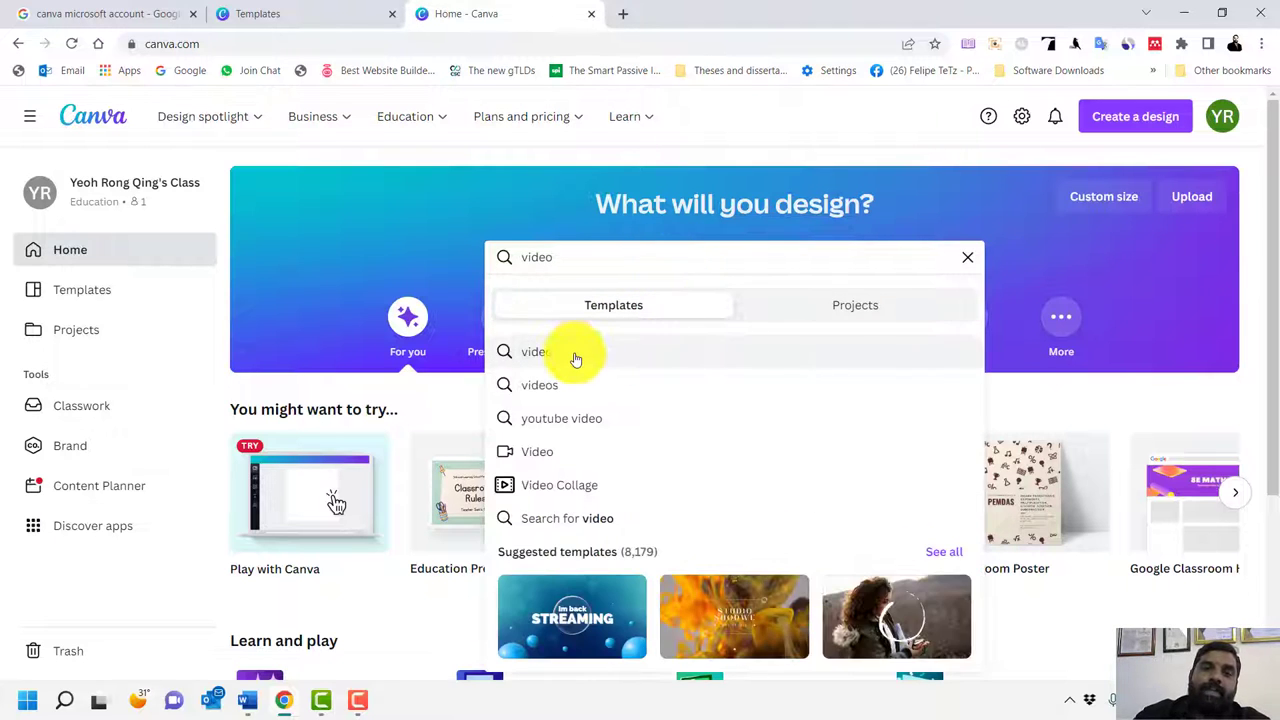
click(576, 359)
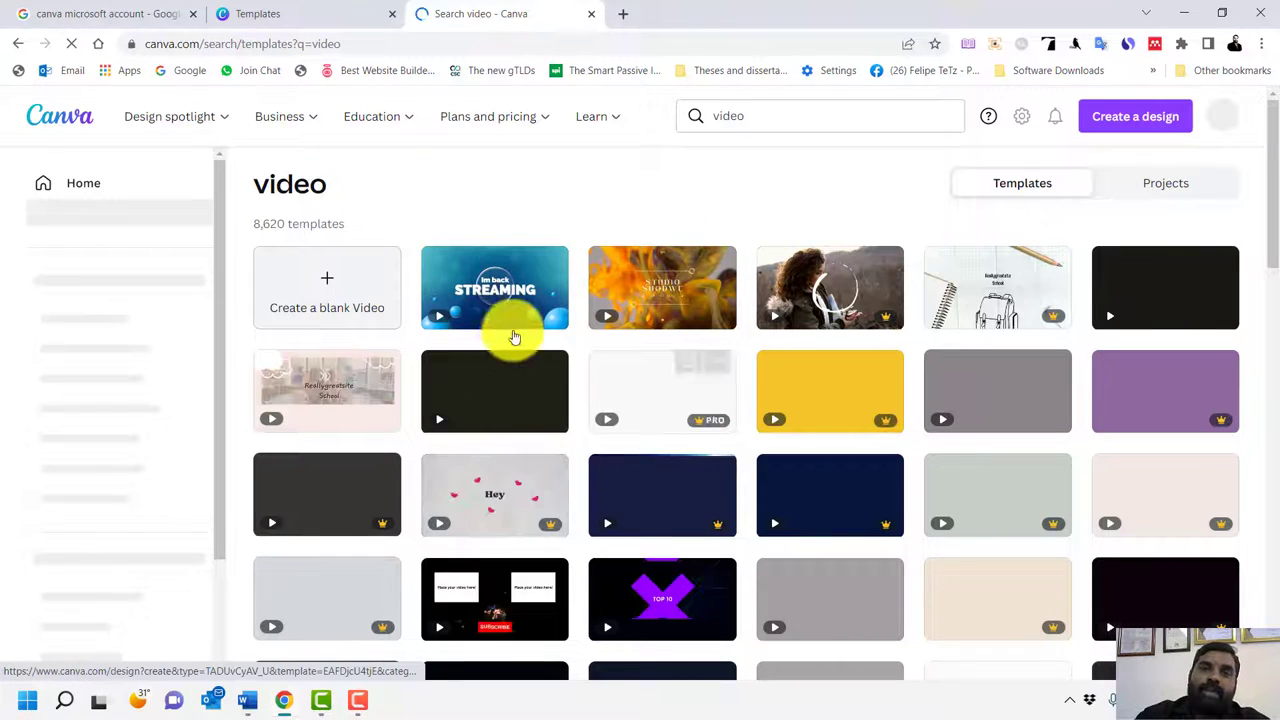
click(501, 303)
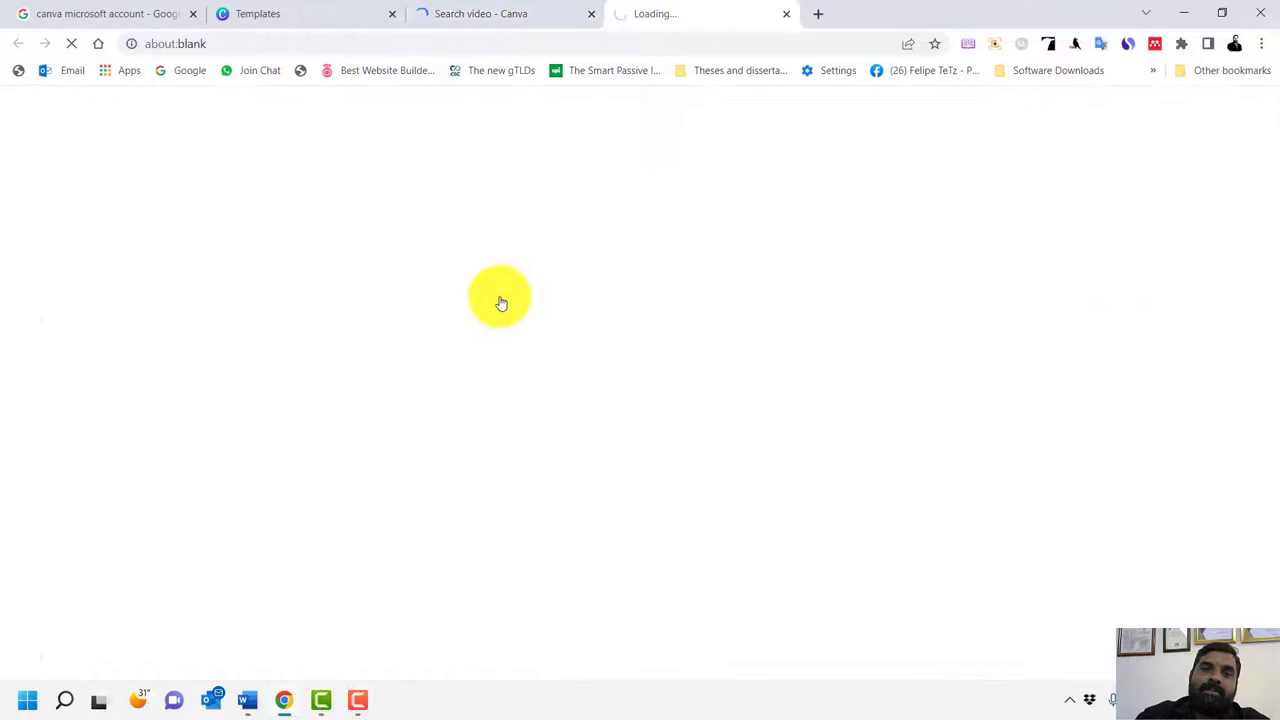
click(477, 20)
click(748, 16)
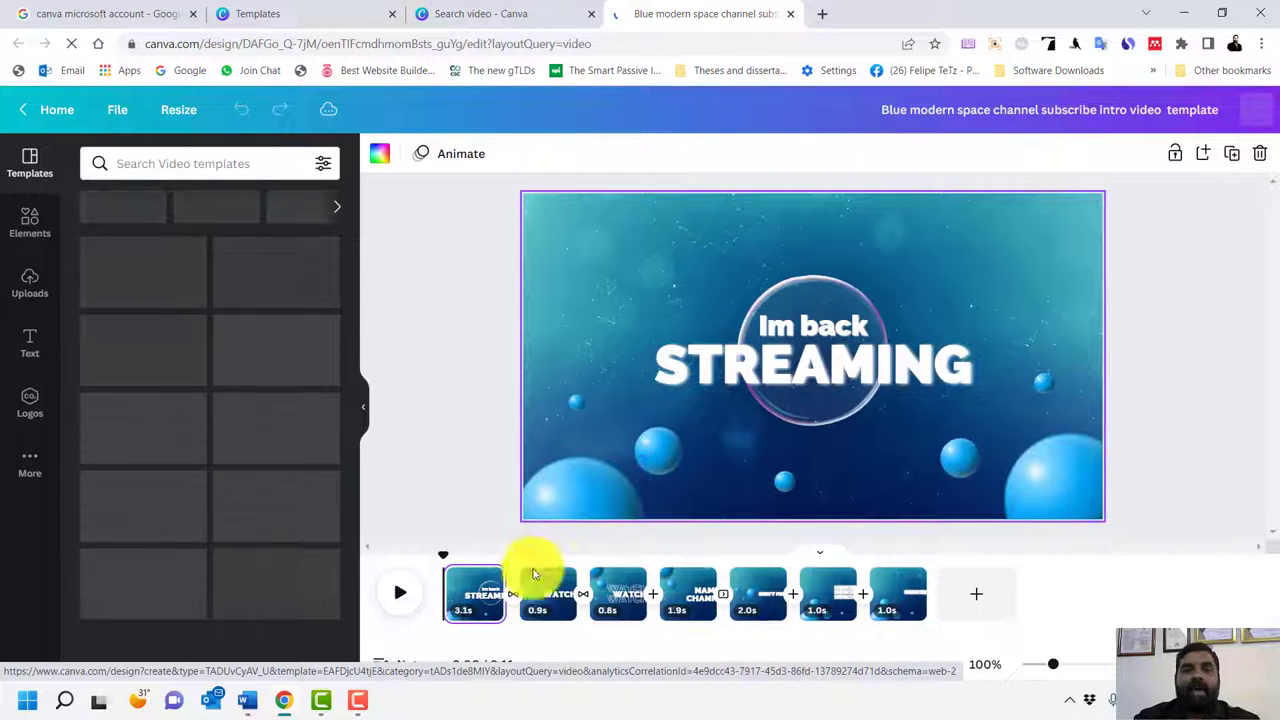
Preview the intro to 0:02, dismiss the 'Design together' tip, and show the More panel
click(405, 598)
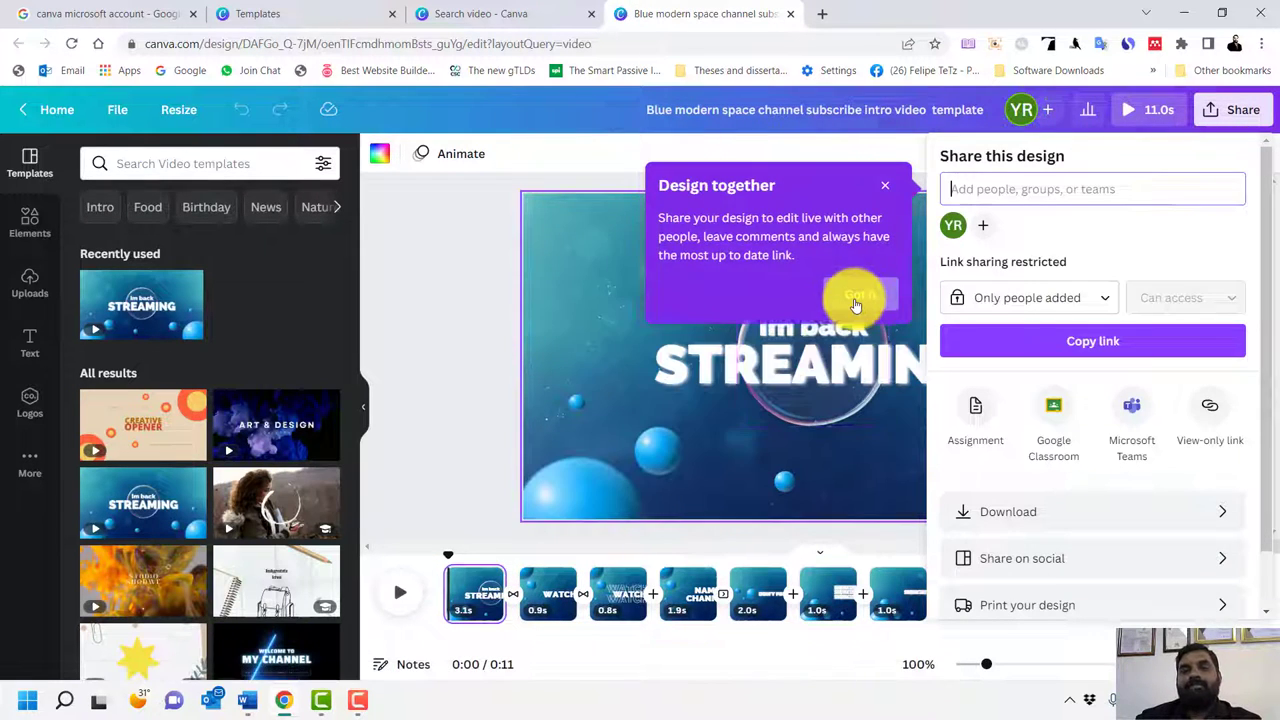
click(855, 296)
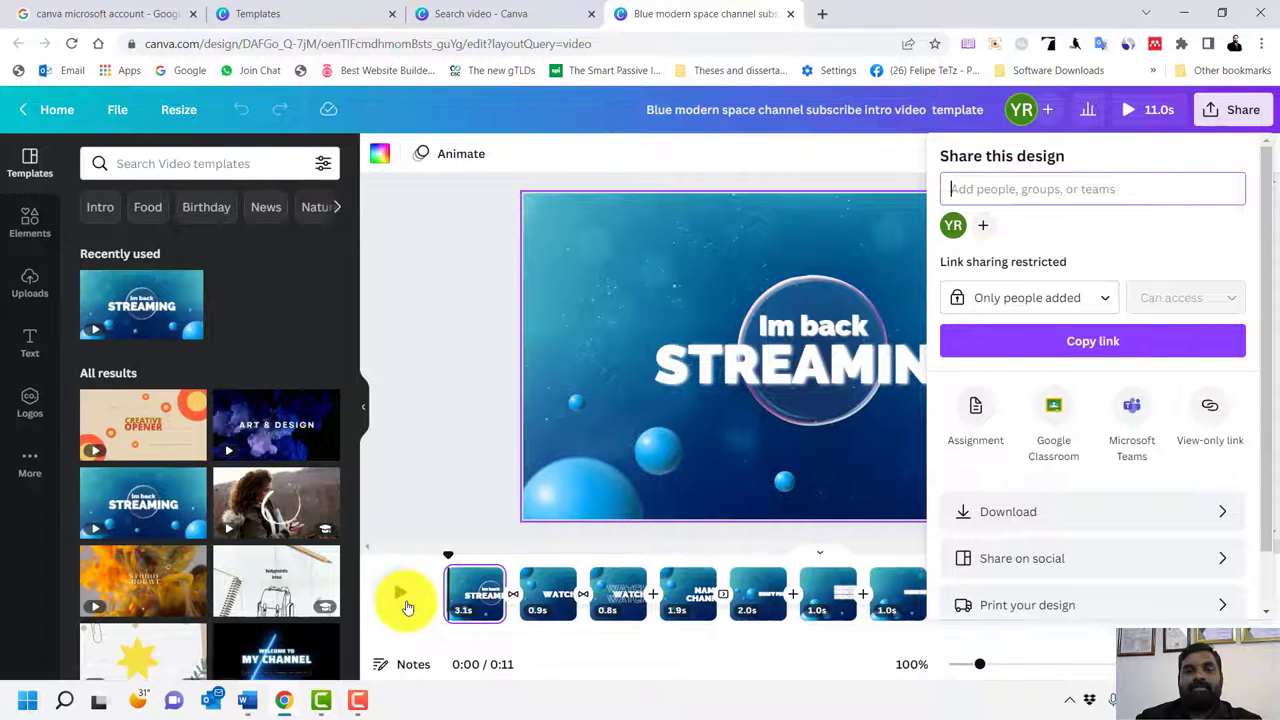
click(402, 598)
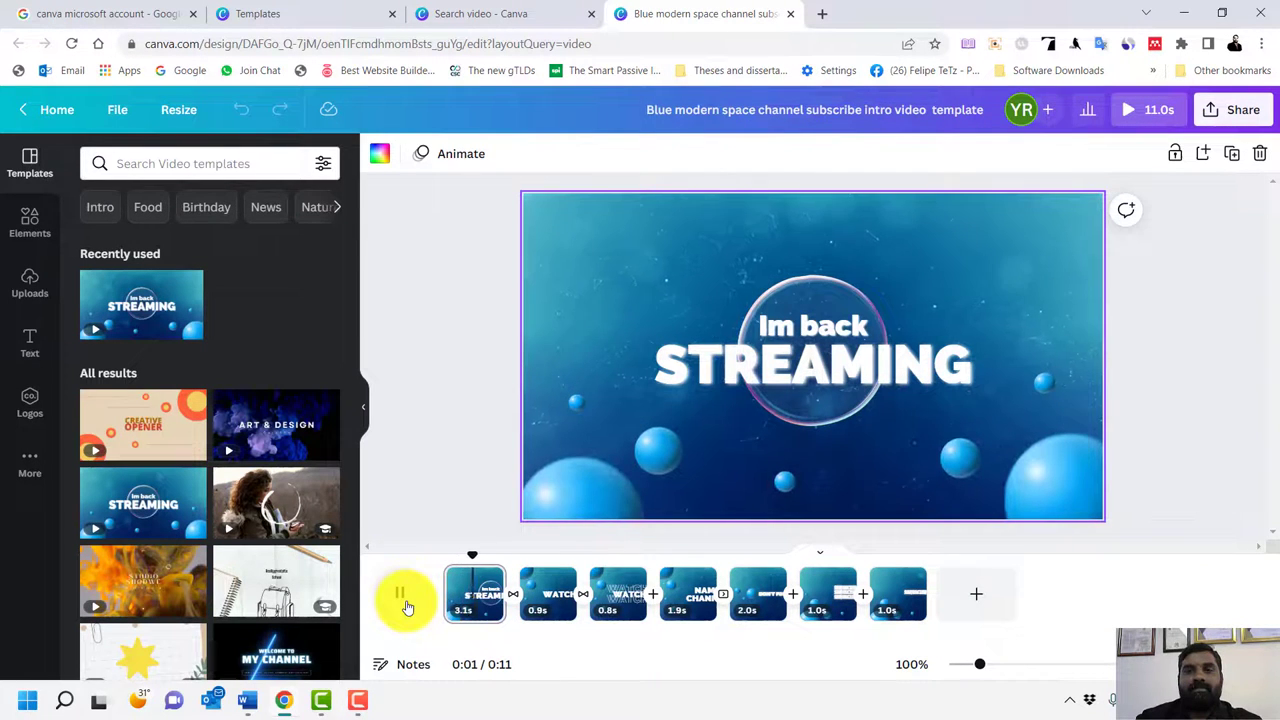
click(402, 598)
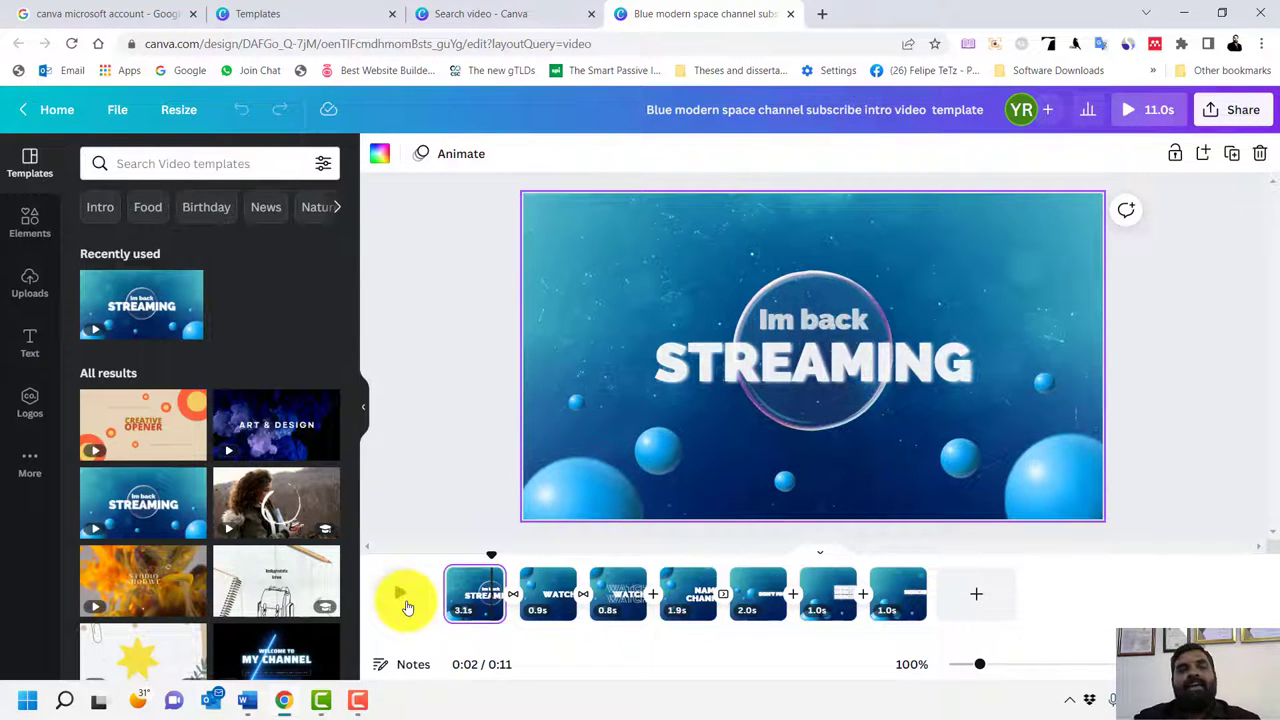
click(27, 462)
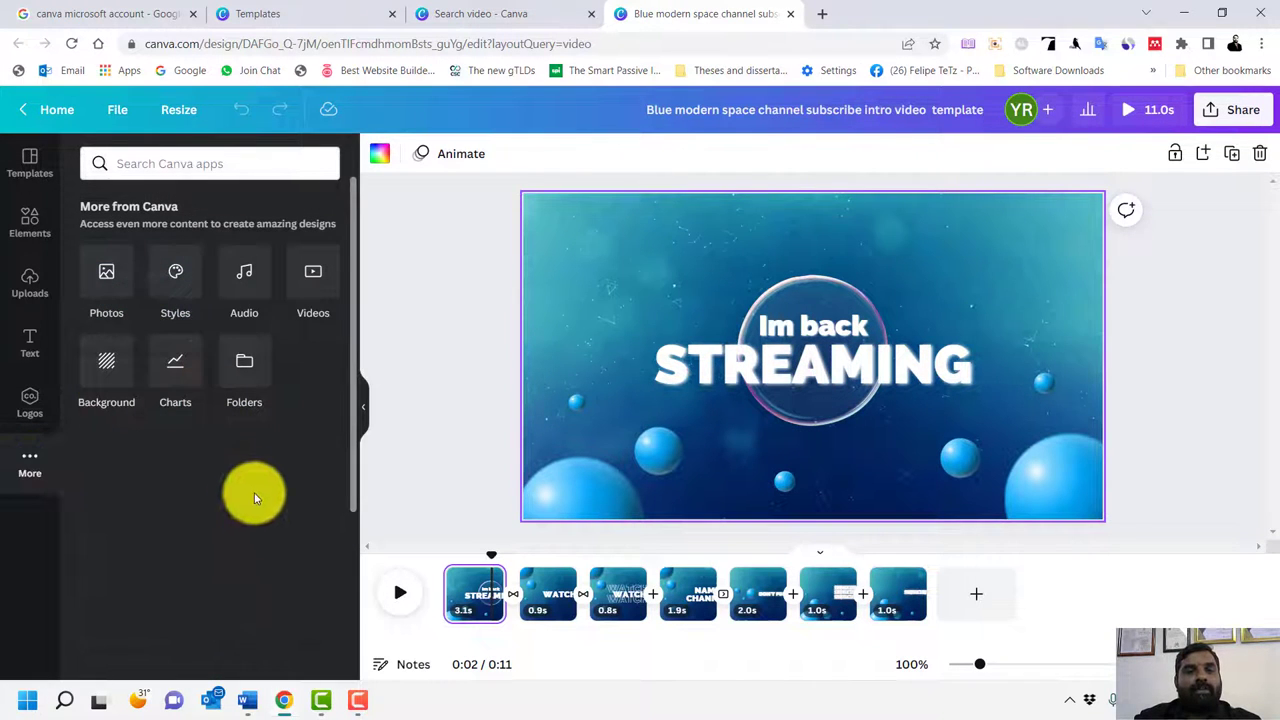
Add the YouTube app to the editor from the More panel
click(30, 408)
click(16, 470)
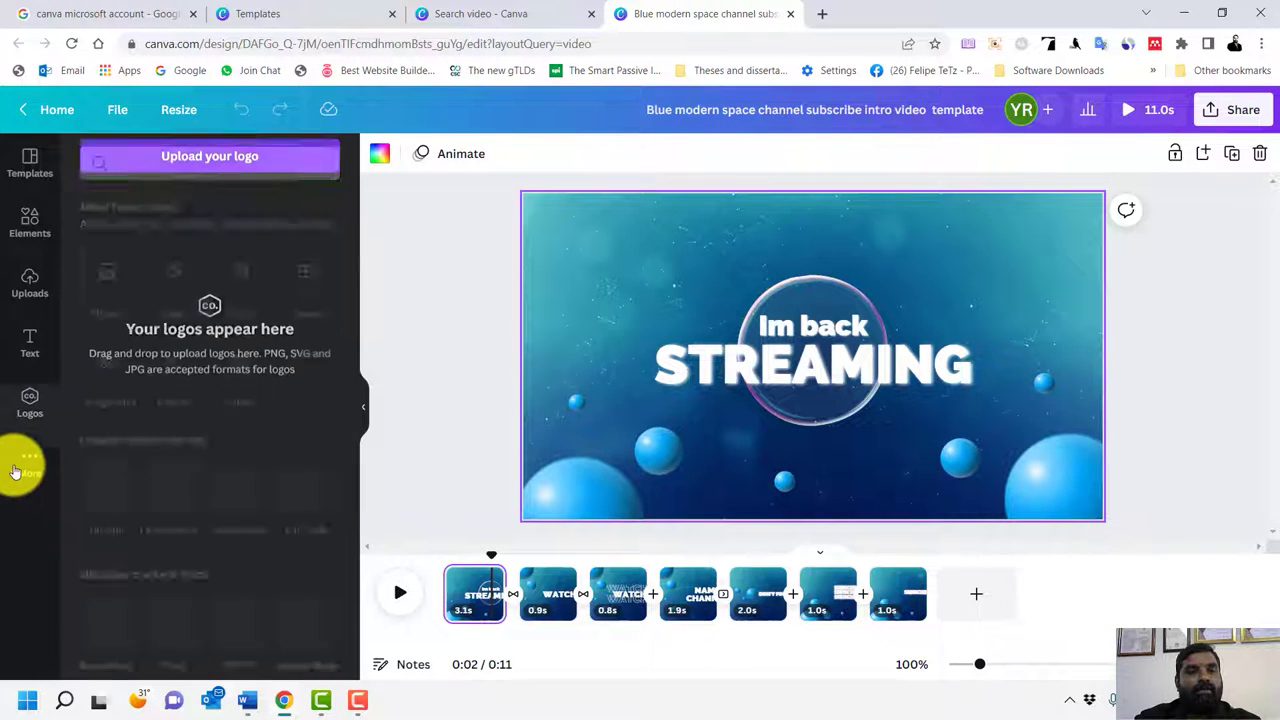
scroll(200, 470, down, 6)
click(236, 245)
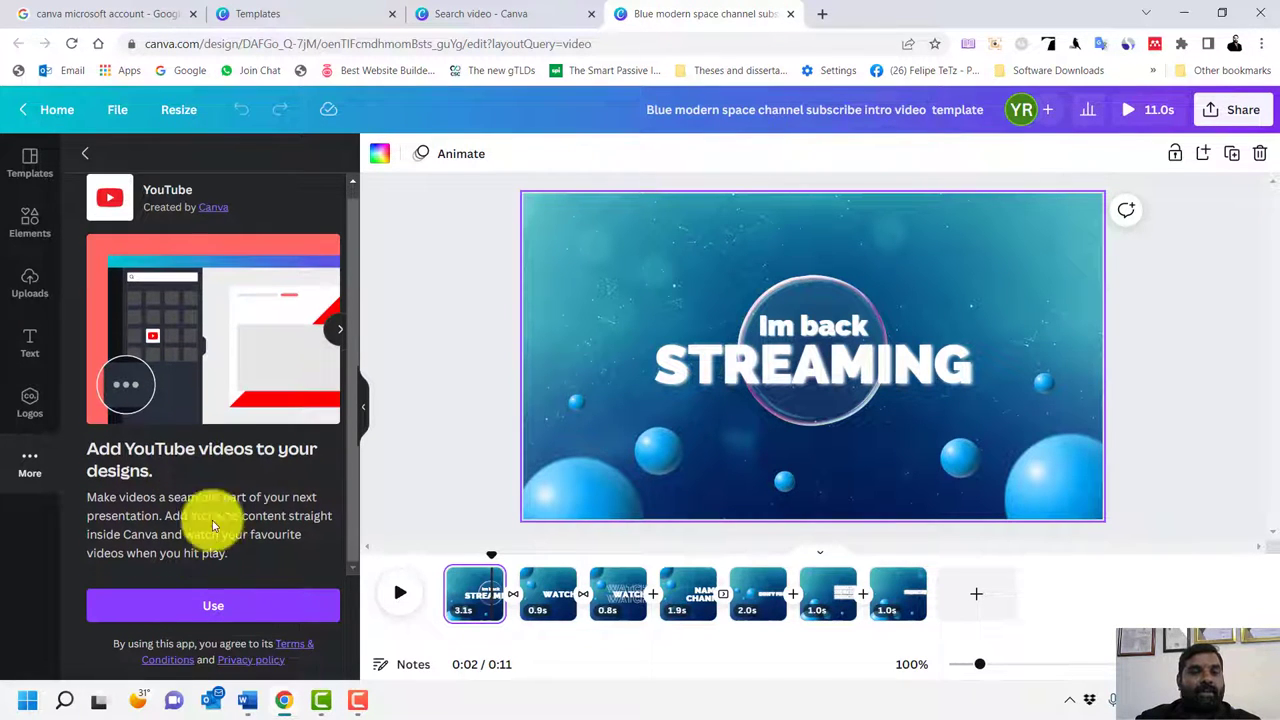
click(228, 607)
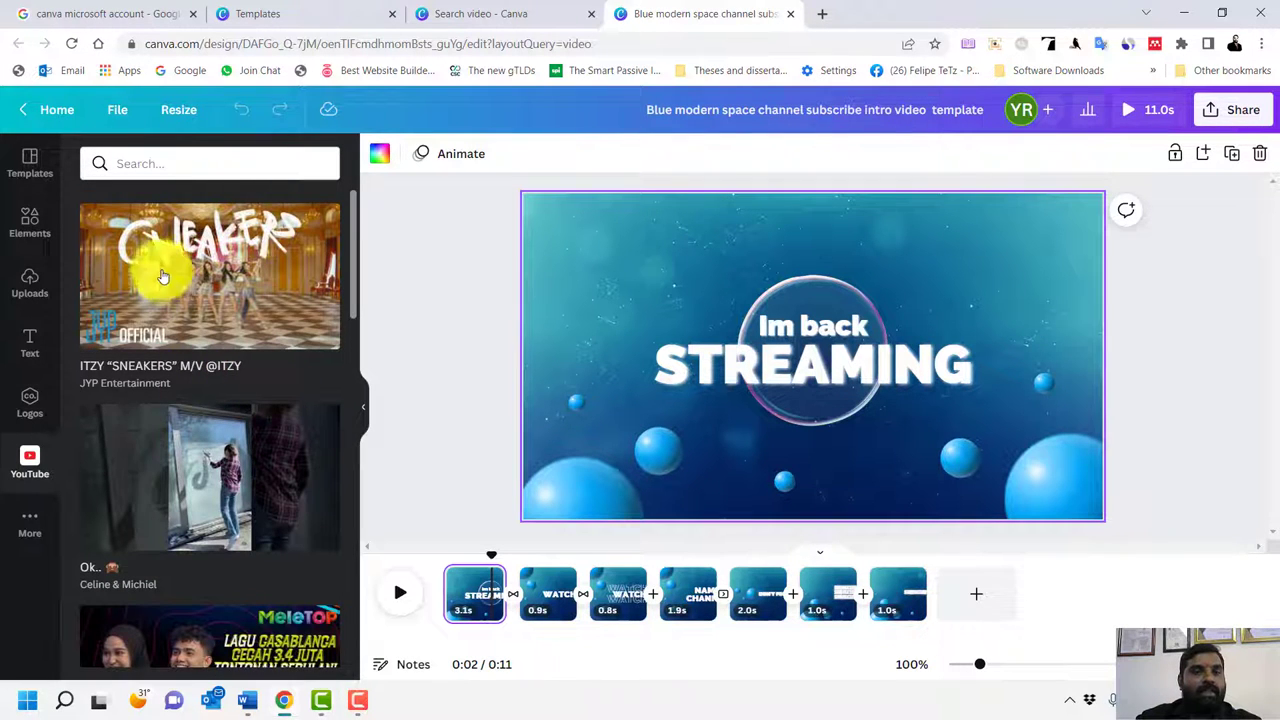
Search YouTube for 'info' and browse the results
click(189, 166)
text(info nesh)
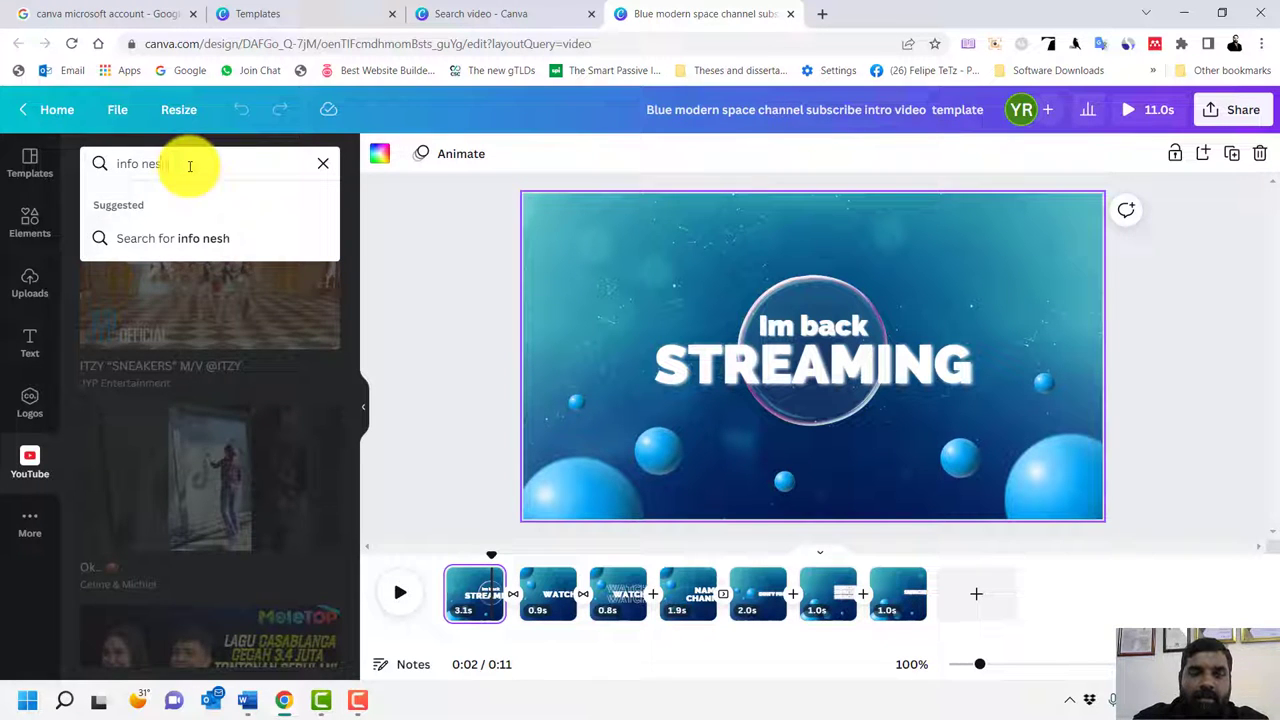
key(Return)
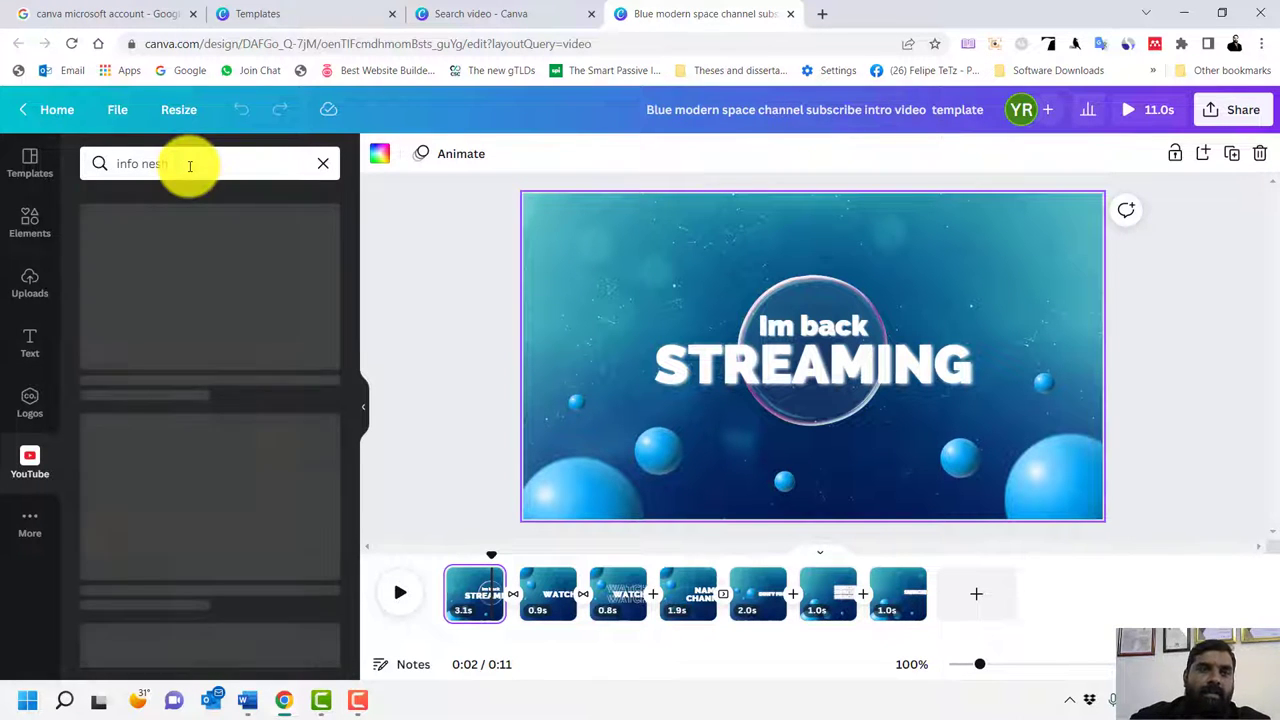
scroll(211, 376, down, 8)
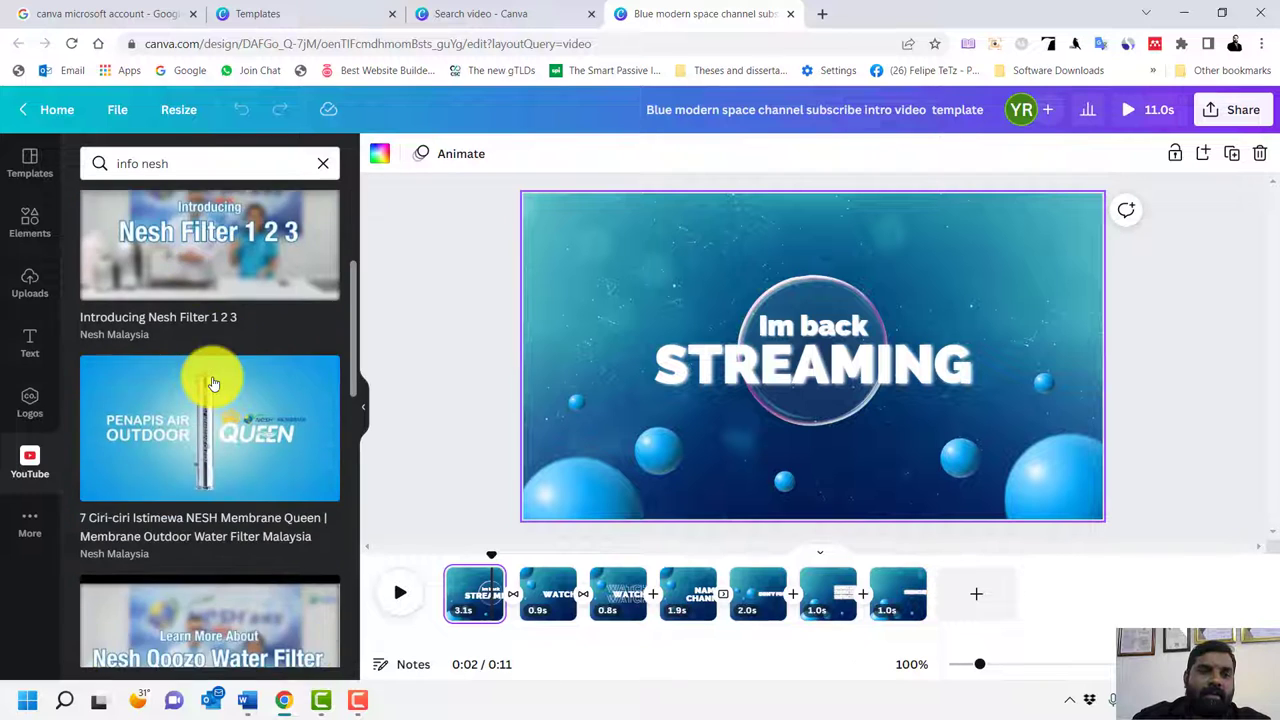
scroll(213, 384, up, 3)
scroll(213, 384, up, 5)
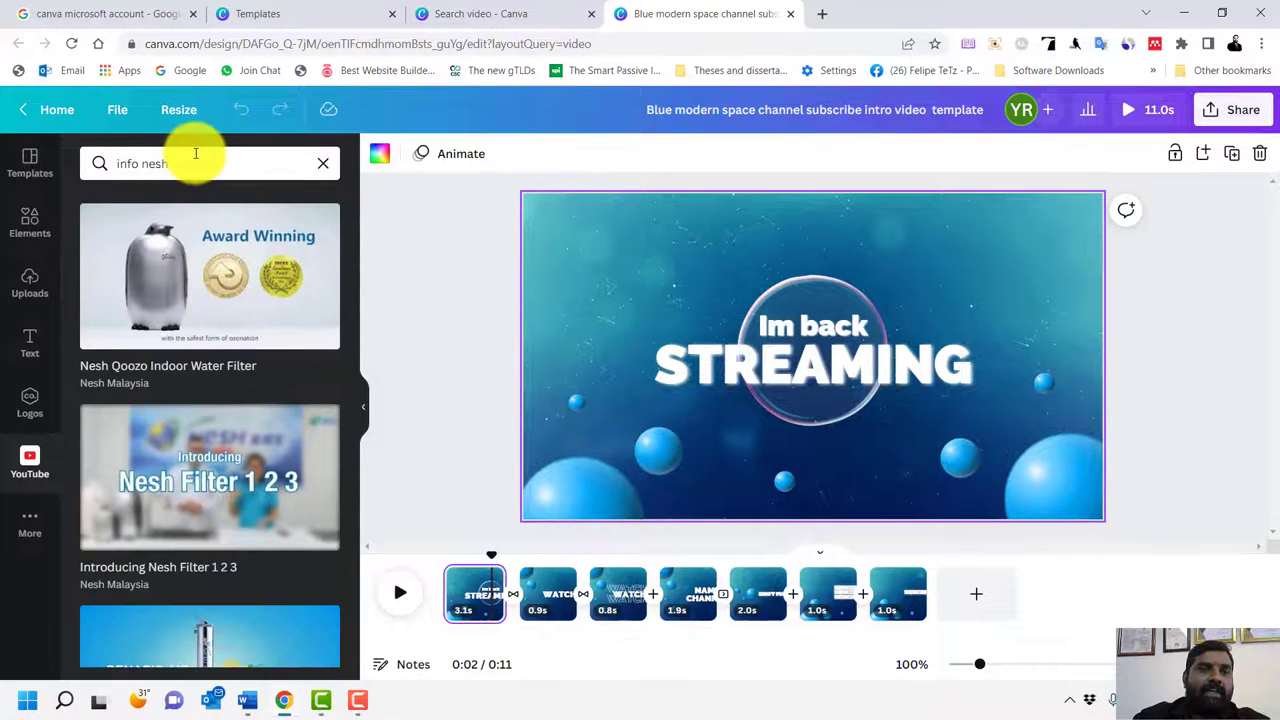
Replace the query with 'award' and browse the results, led by '30 Minutes of Awards Music'
drag(194, 163, 40, 162)
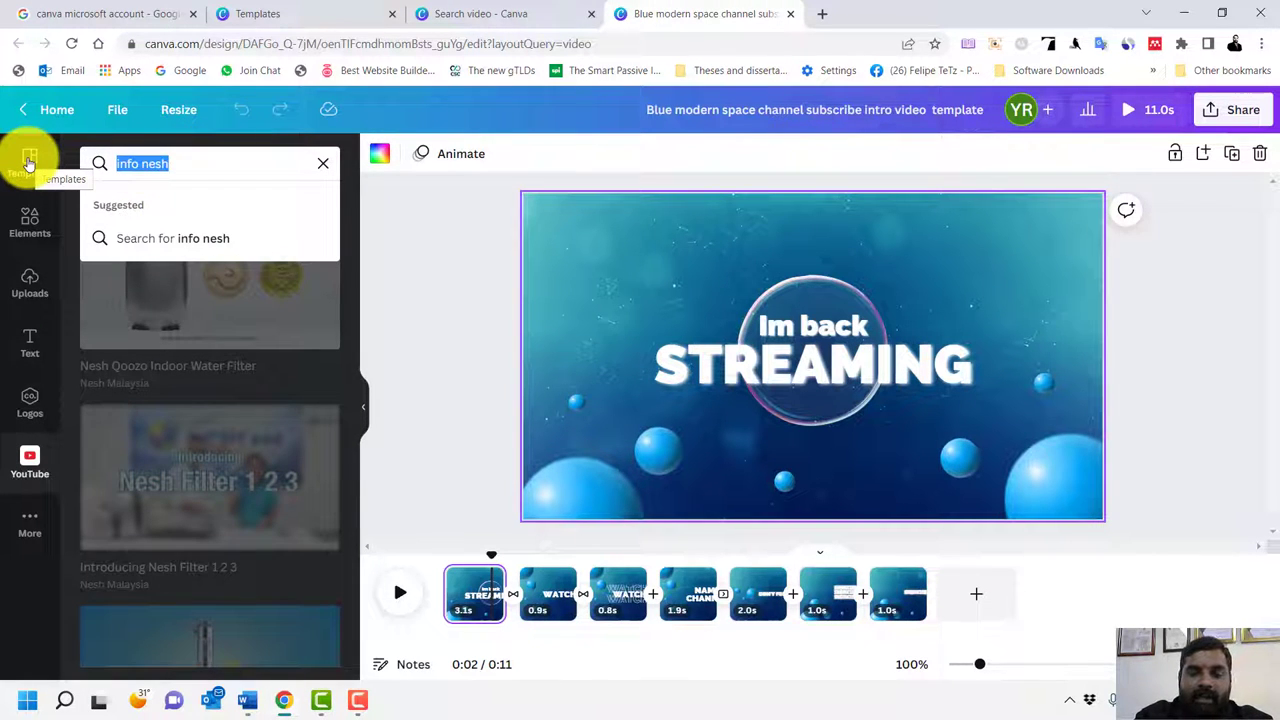
text(award)
key(Return)
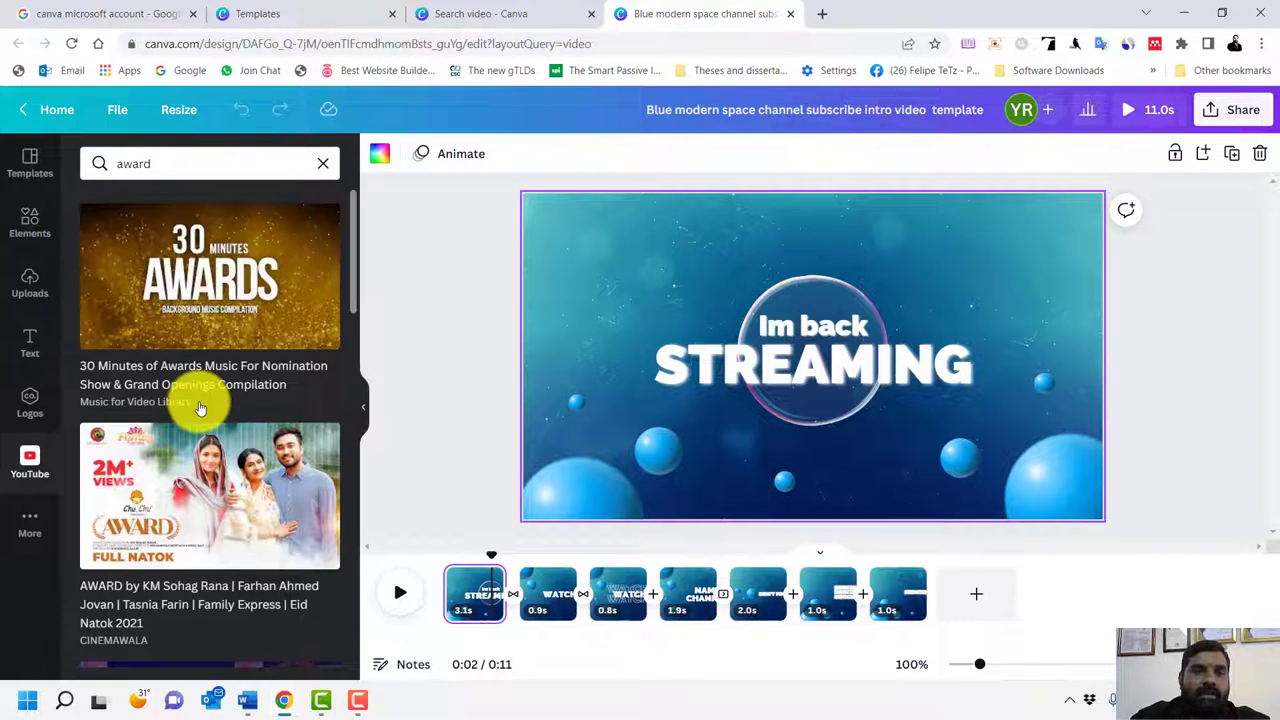
scroll(194, 400, down, 5)
scroll(200, 408, up, 4)
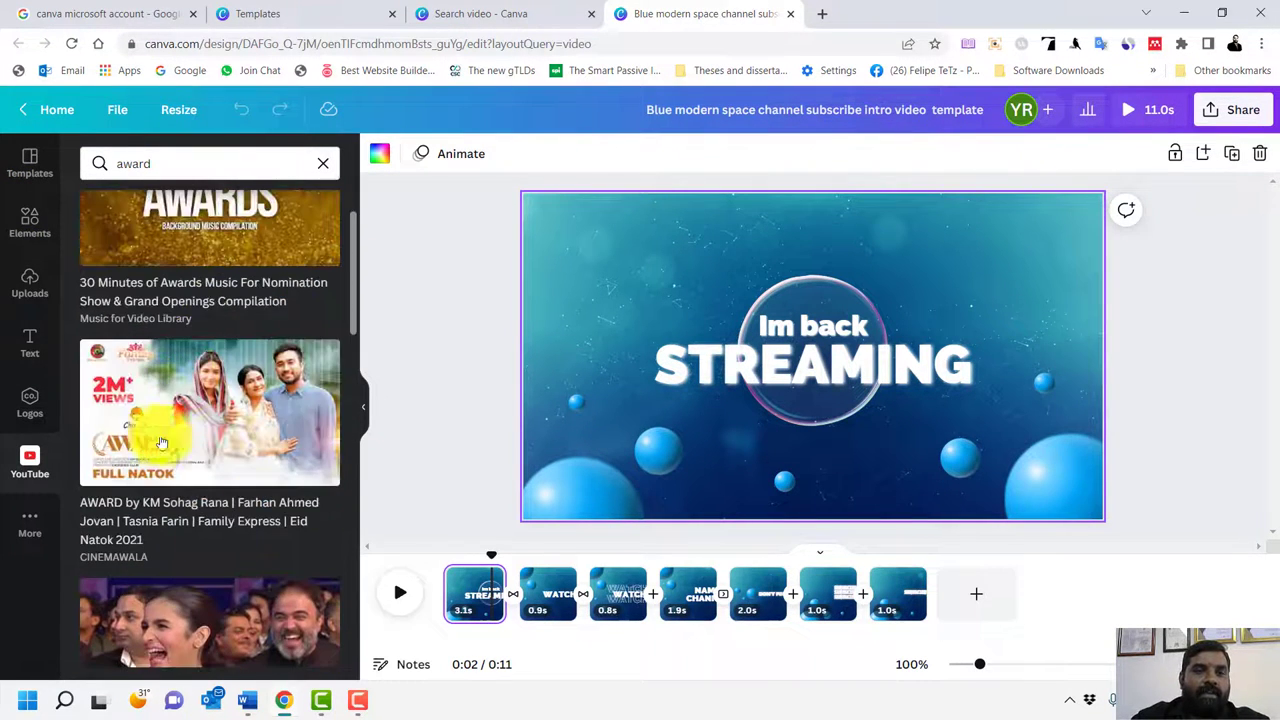
scroll(188, 490, down, 10)
scroll(190, 495, up, 10)
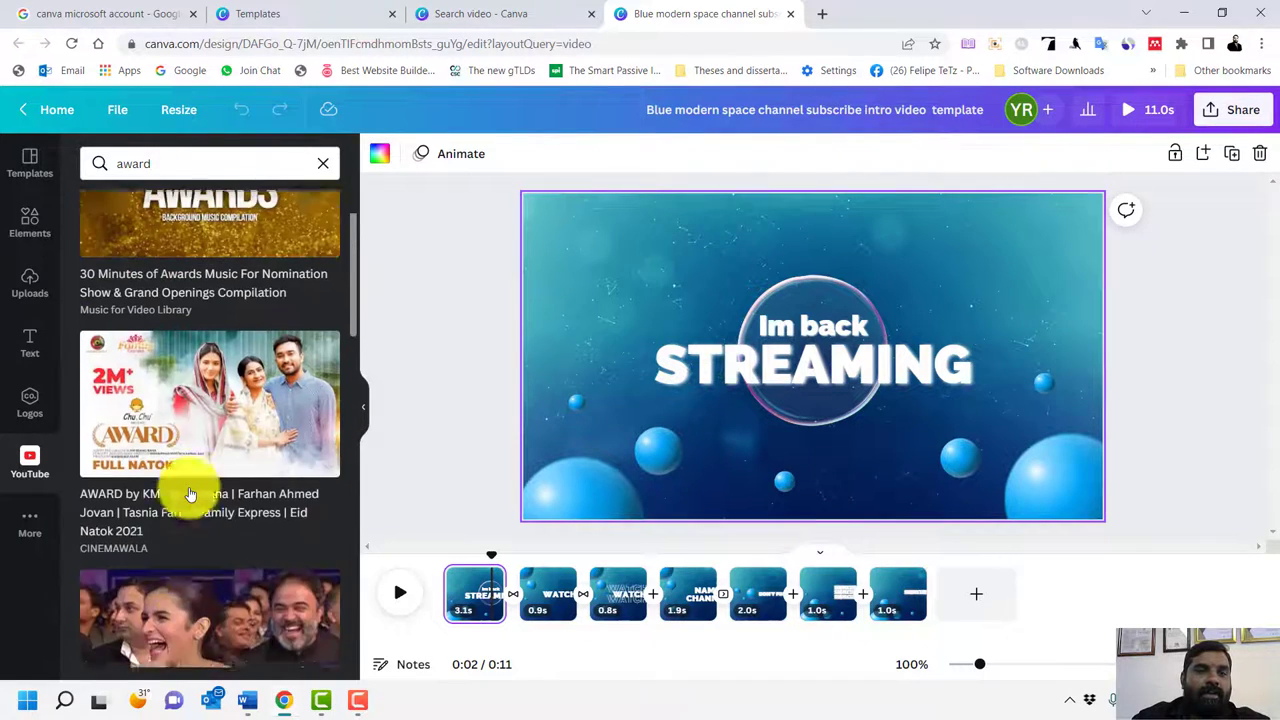
Place the '30 Minutes of Awards Music' video on the first scene, moved top-left and stretched to fill it
drag(228, 290, 768, 278)
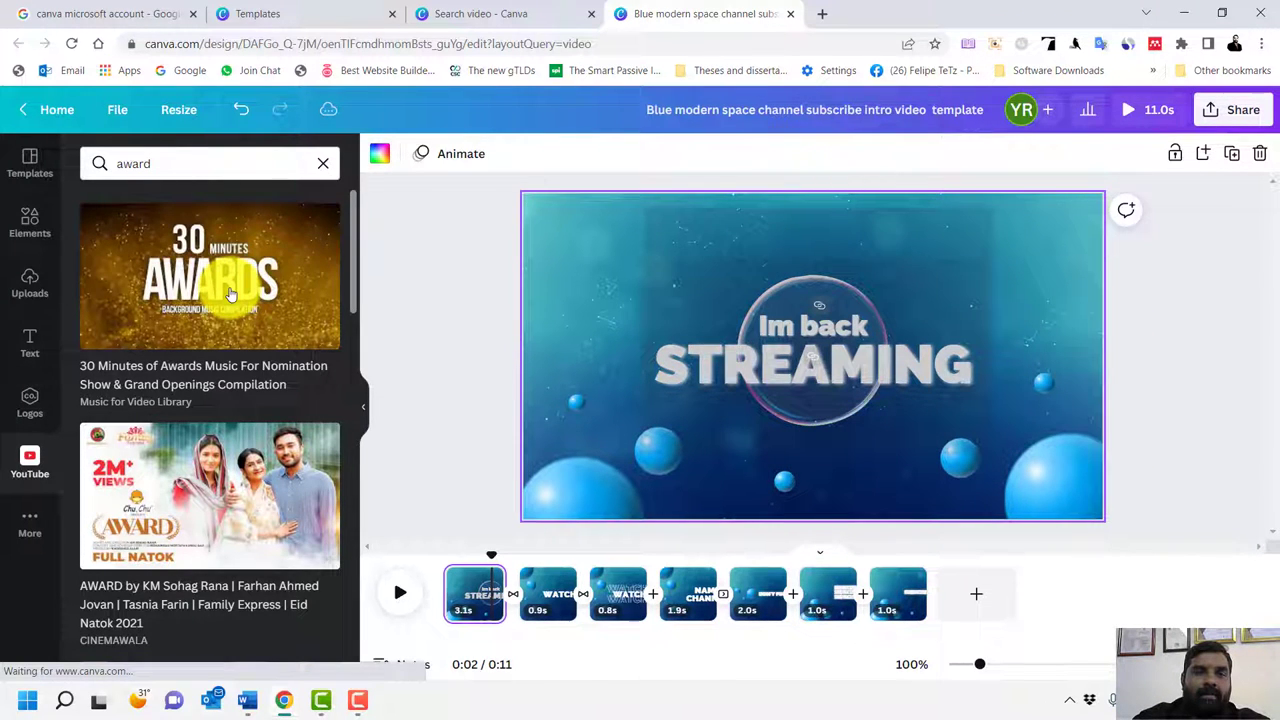
drag(230, 293, 848, 418)
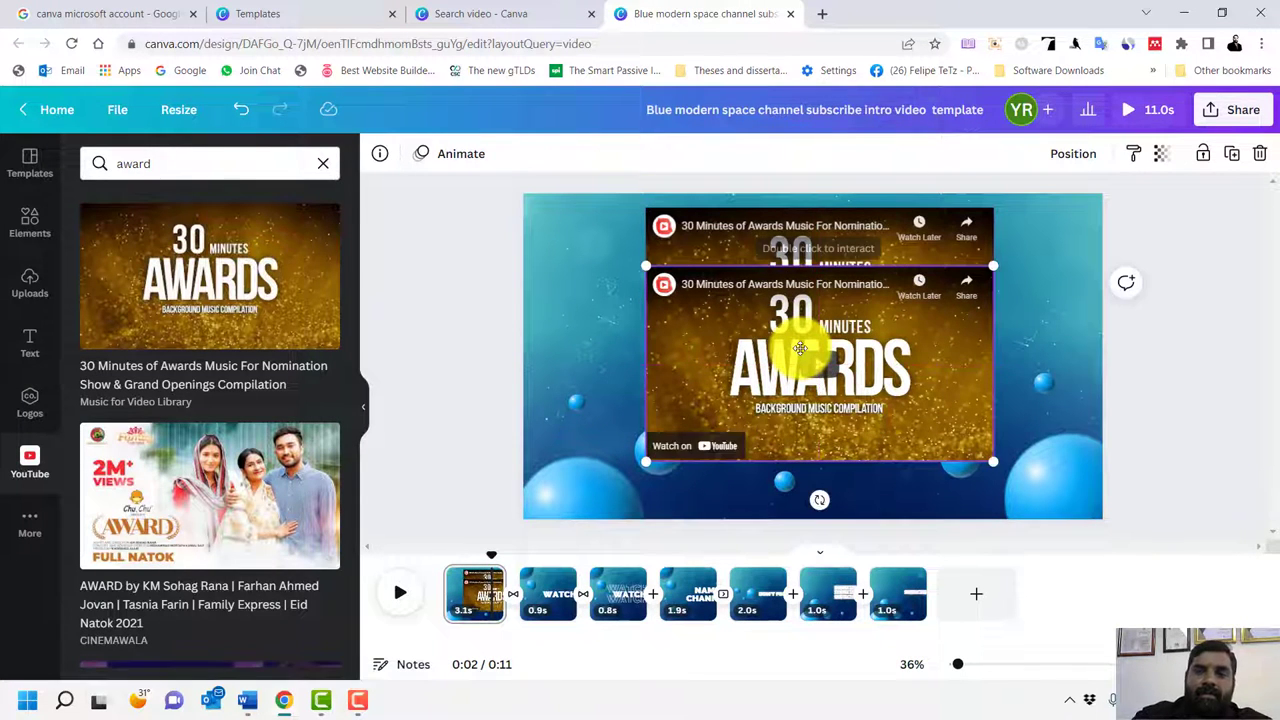
drag(800, 343, 634, 288)
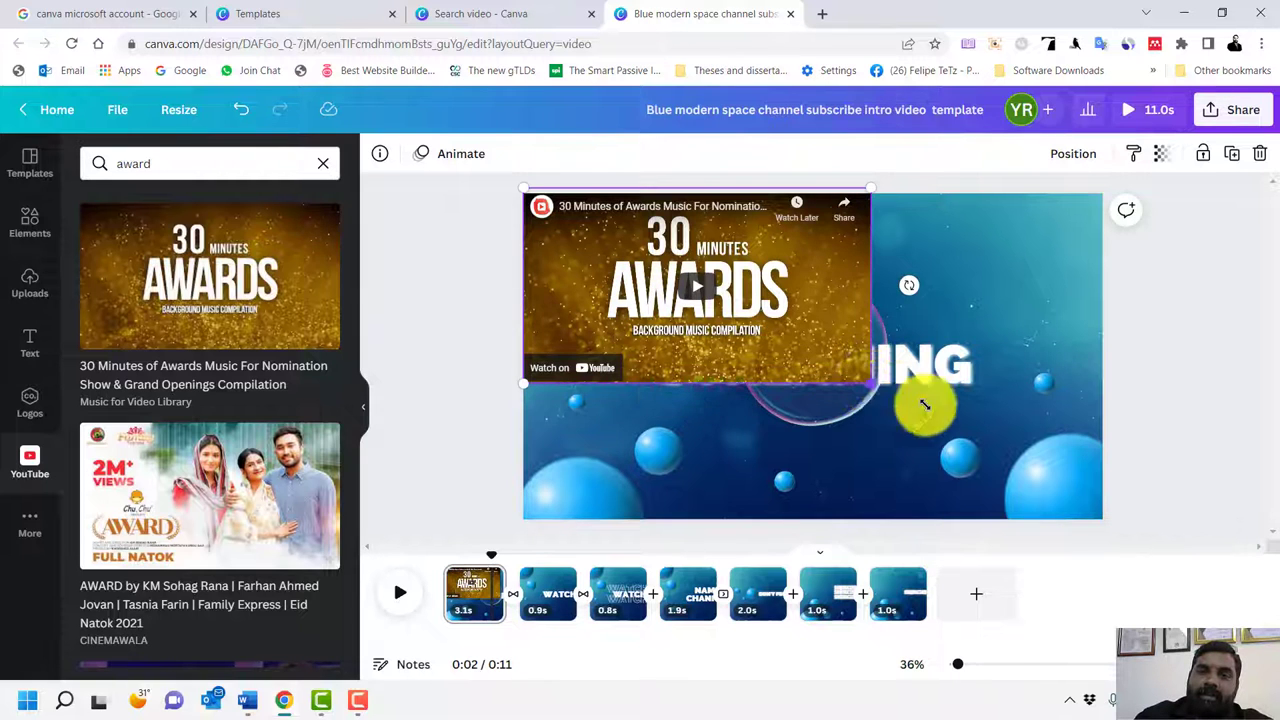
drag(924, 404, 1125, 491)
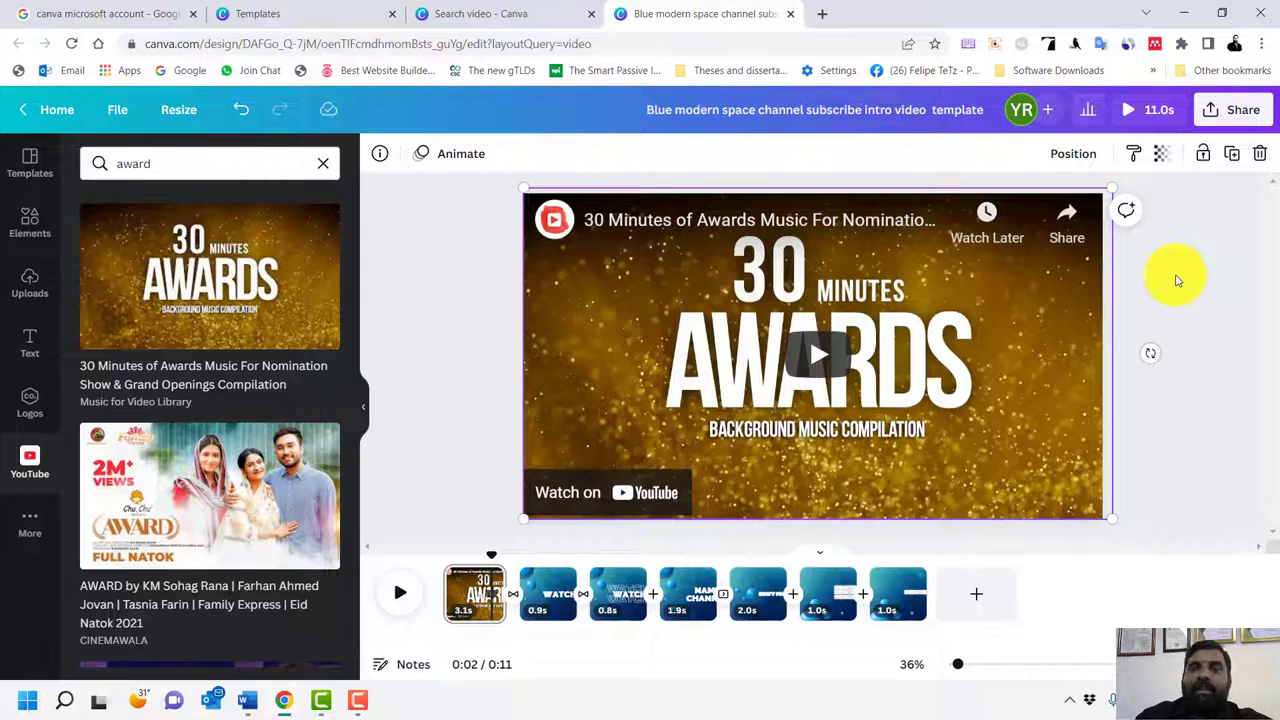
Close the Share panel to leave the embedded video alone, and close the Templates browser tab
click(1236, 109)
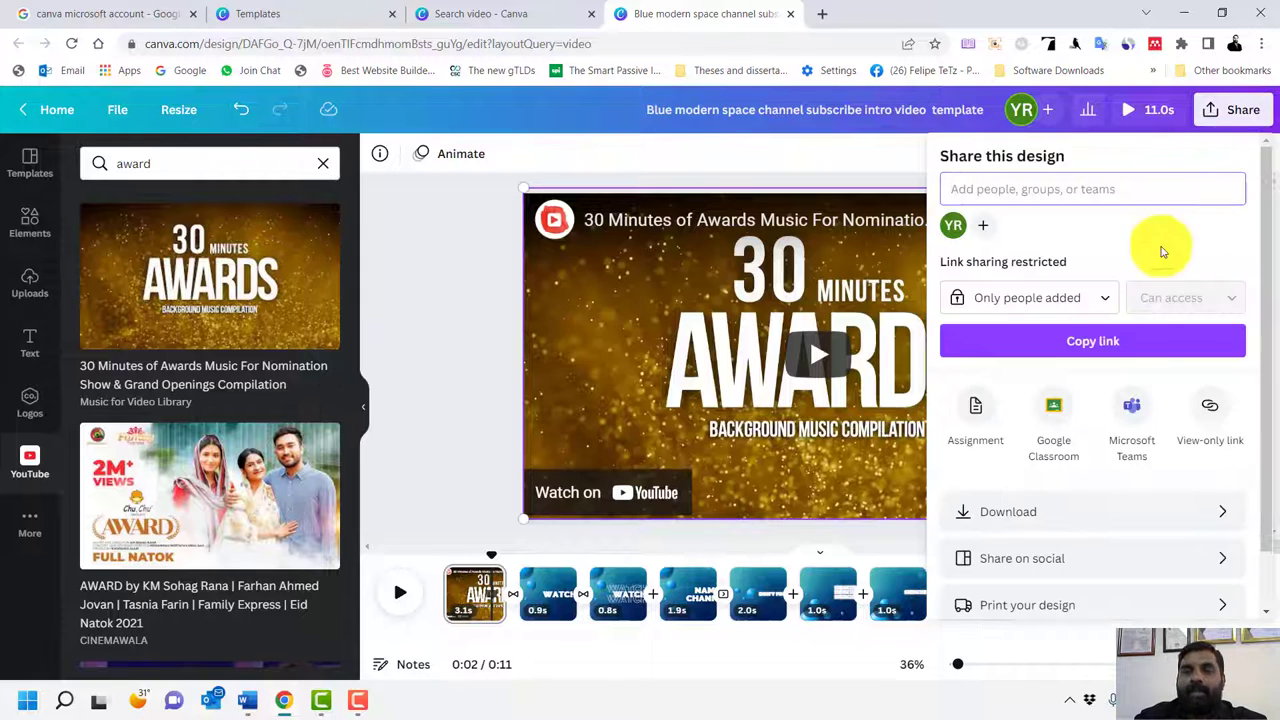
scroll(1155, 565, down, 1)
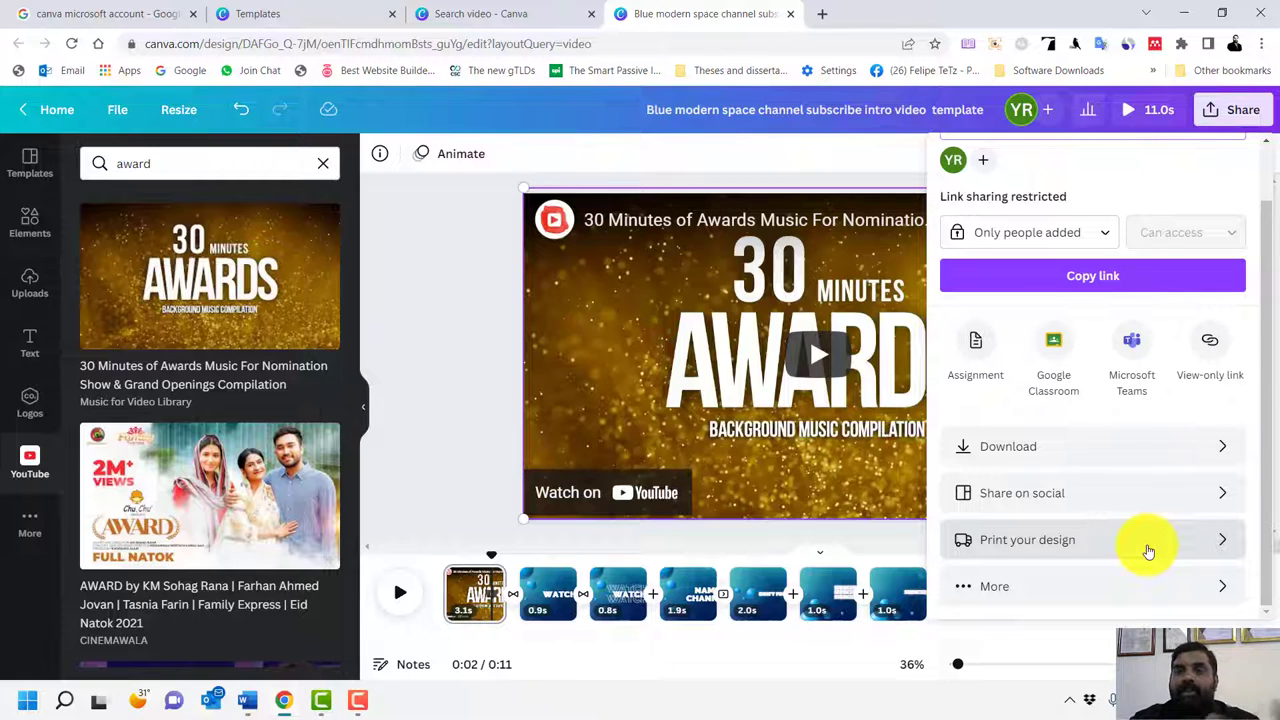
click(453, 325)
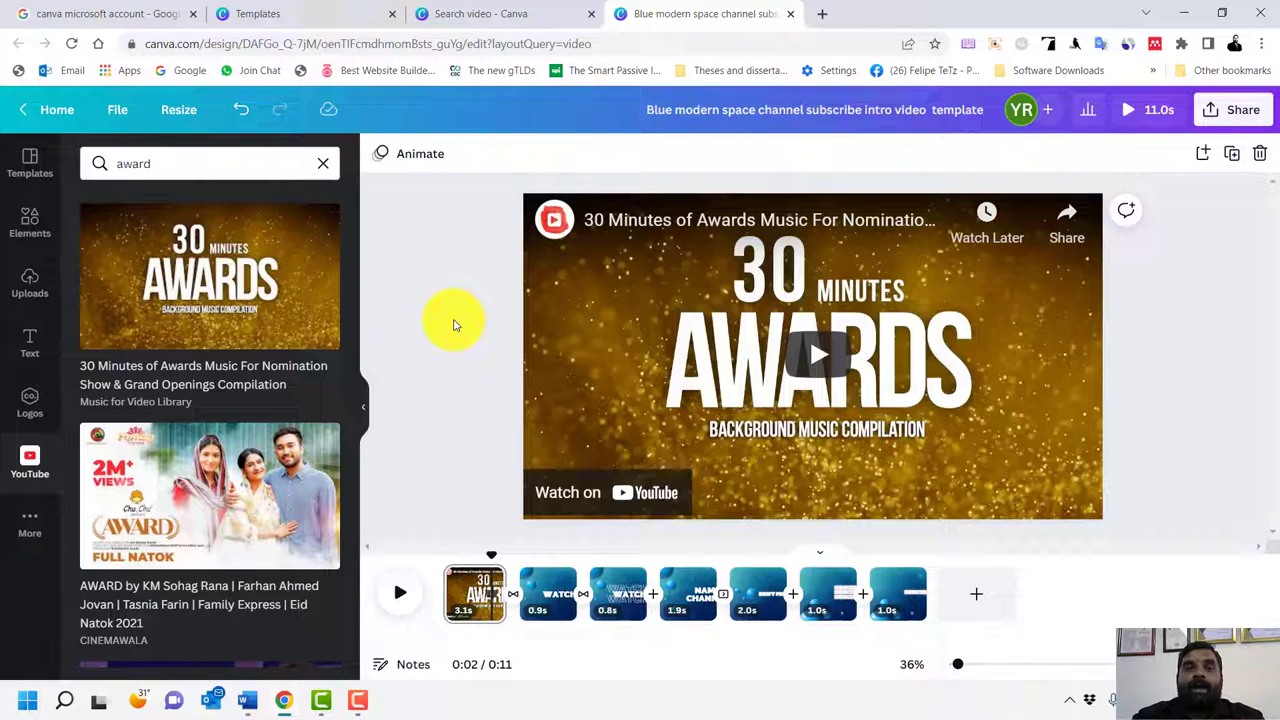
click(392, 14)
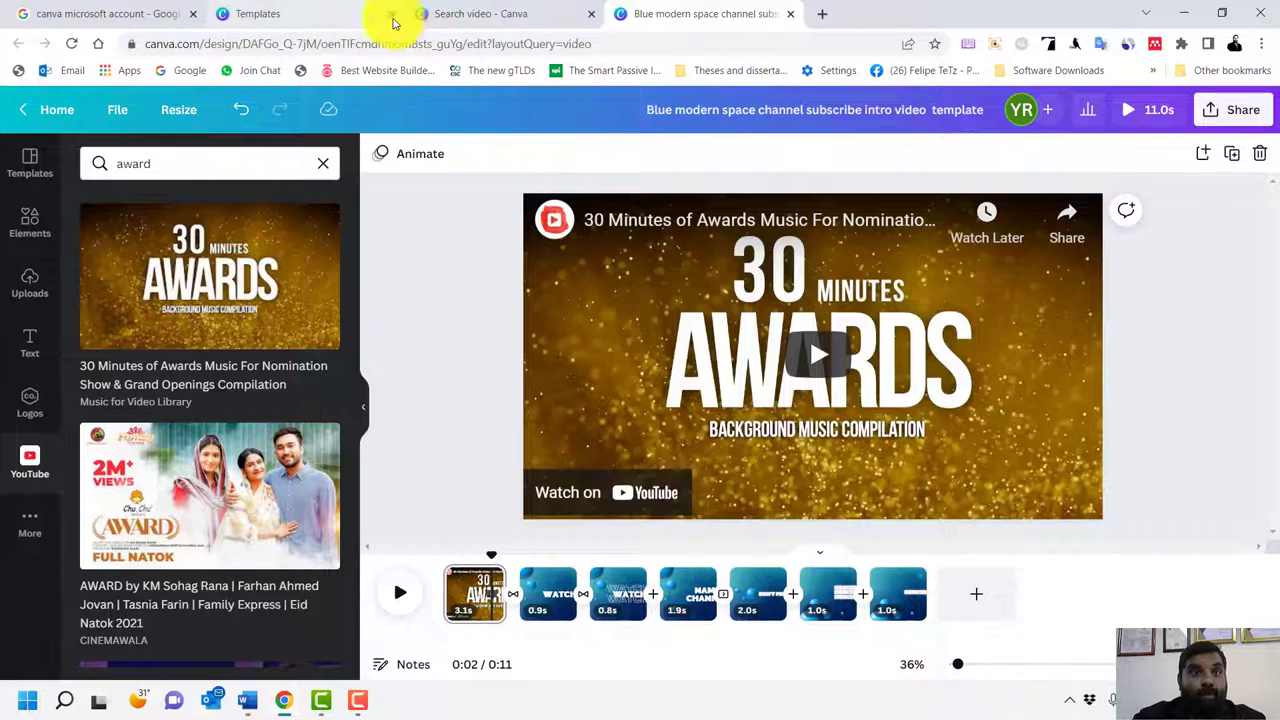
Close the Search video tab, go to Canva Home, and show the account menu
click(392, 14)
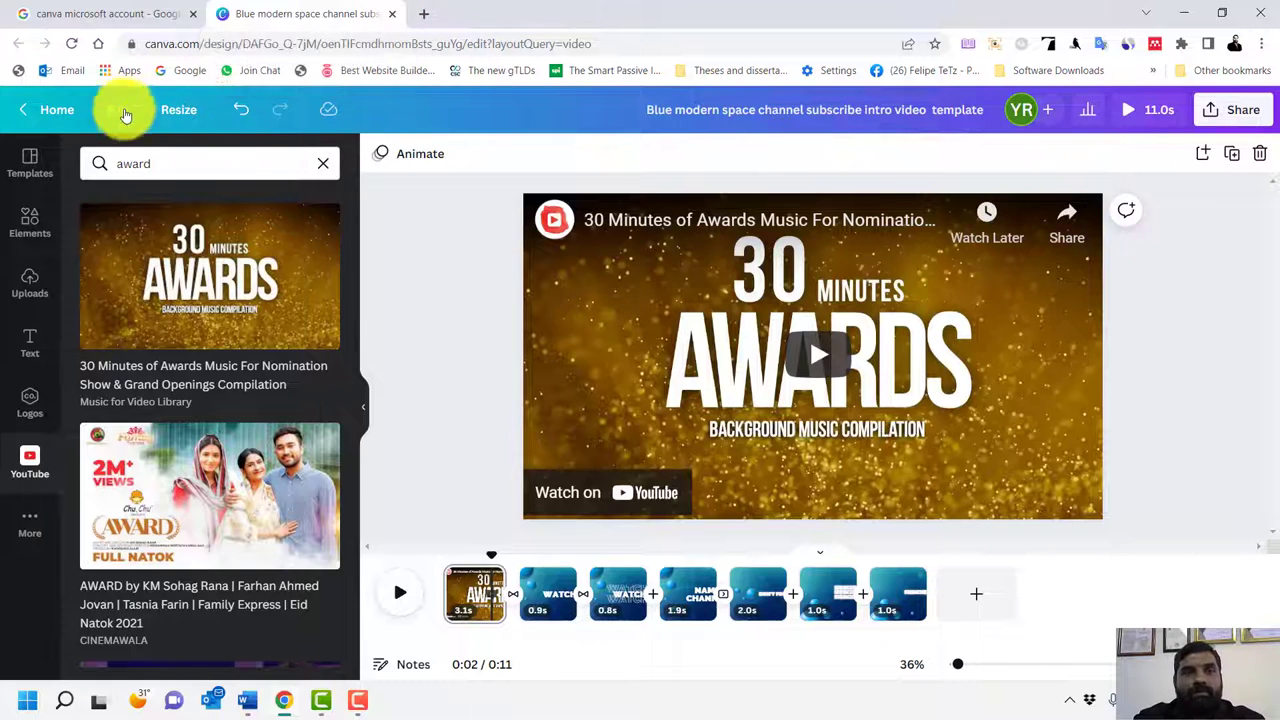
click(65, 112)
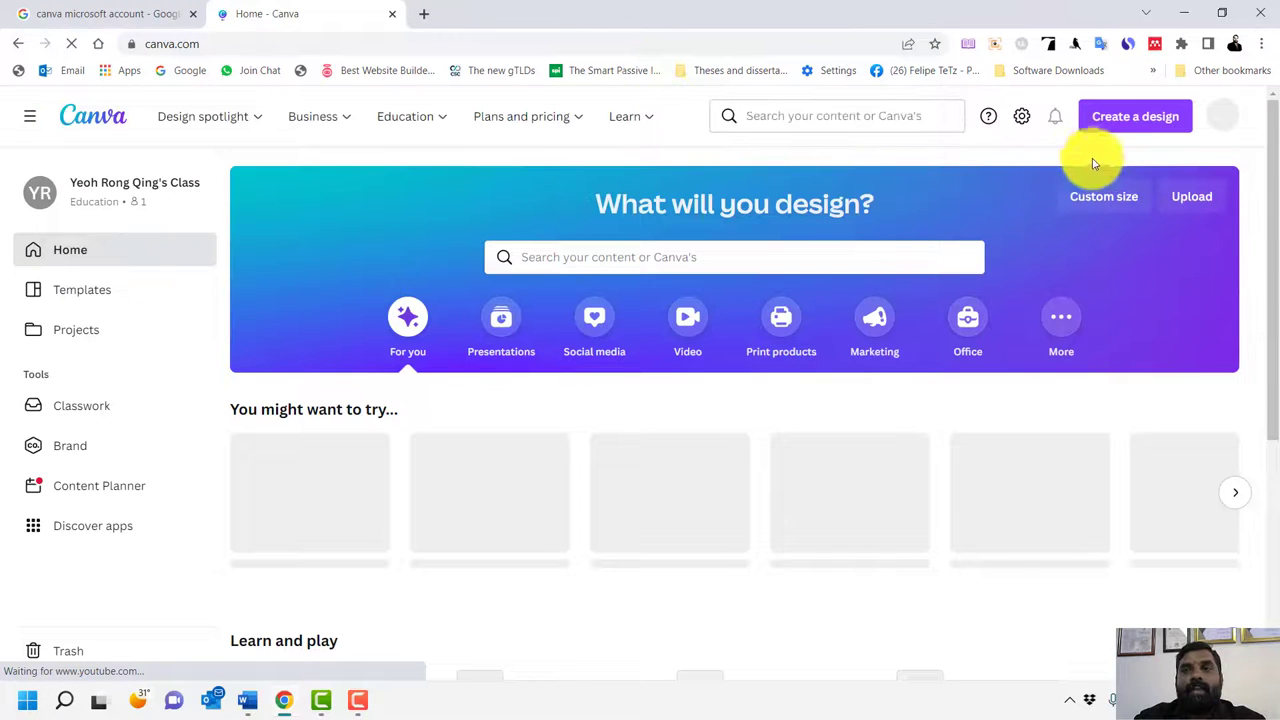
click(1220, 130)
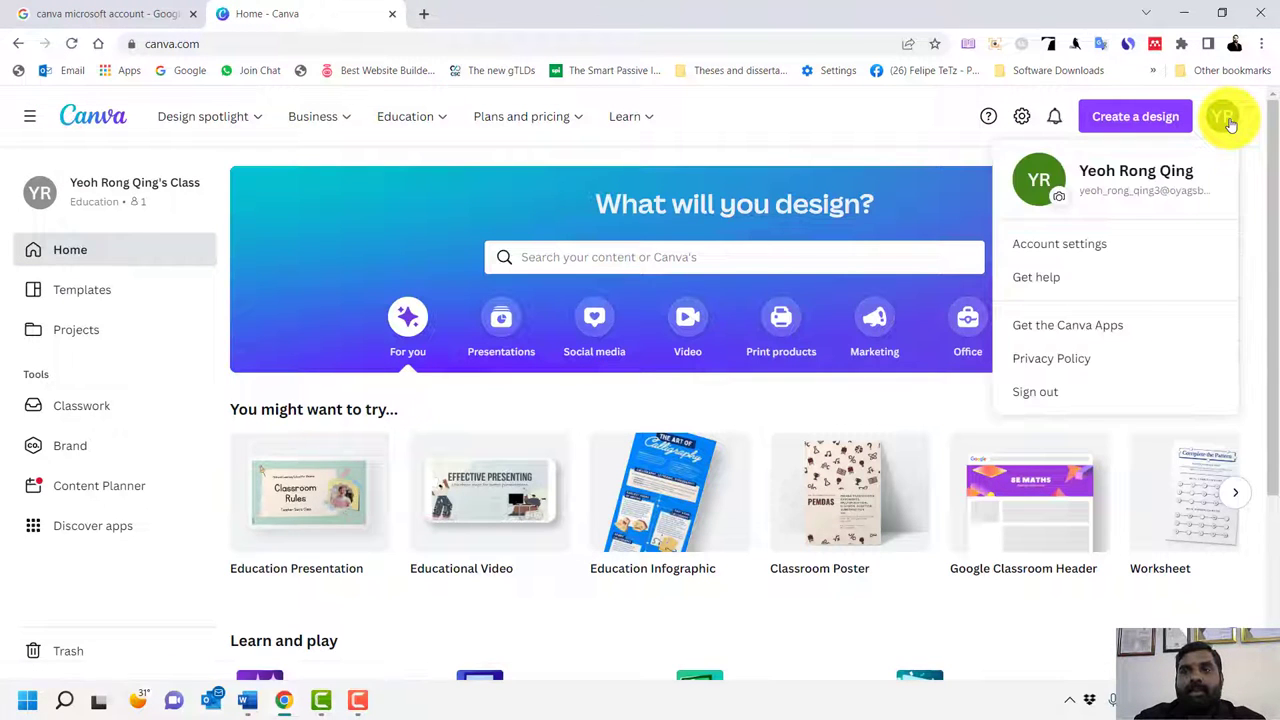
Download the Canva Setup 1.47.0.exe Windows installer, then minimise Chrome to show the desktop
click(1111, 328)
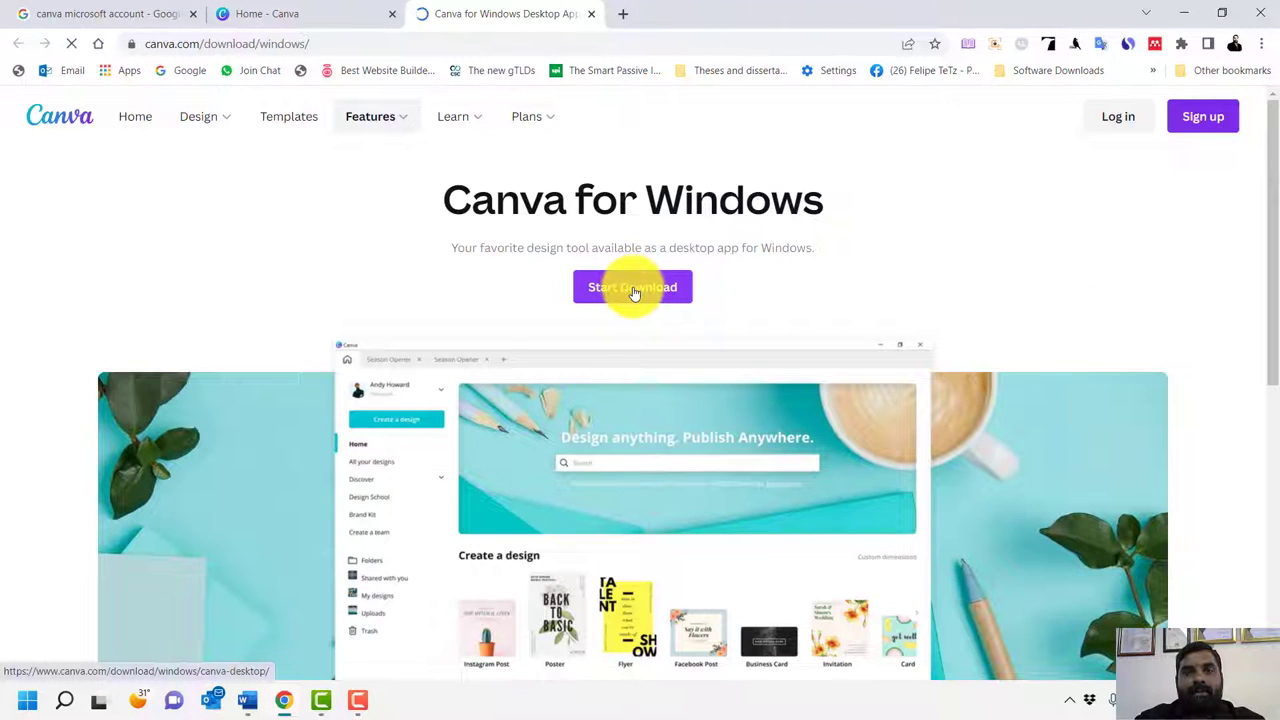
click(633, 290)
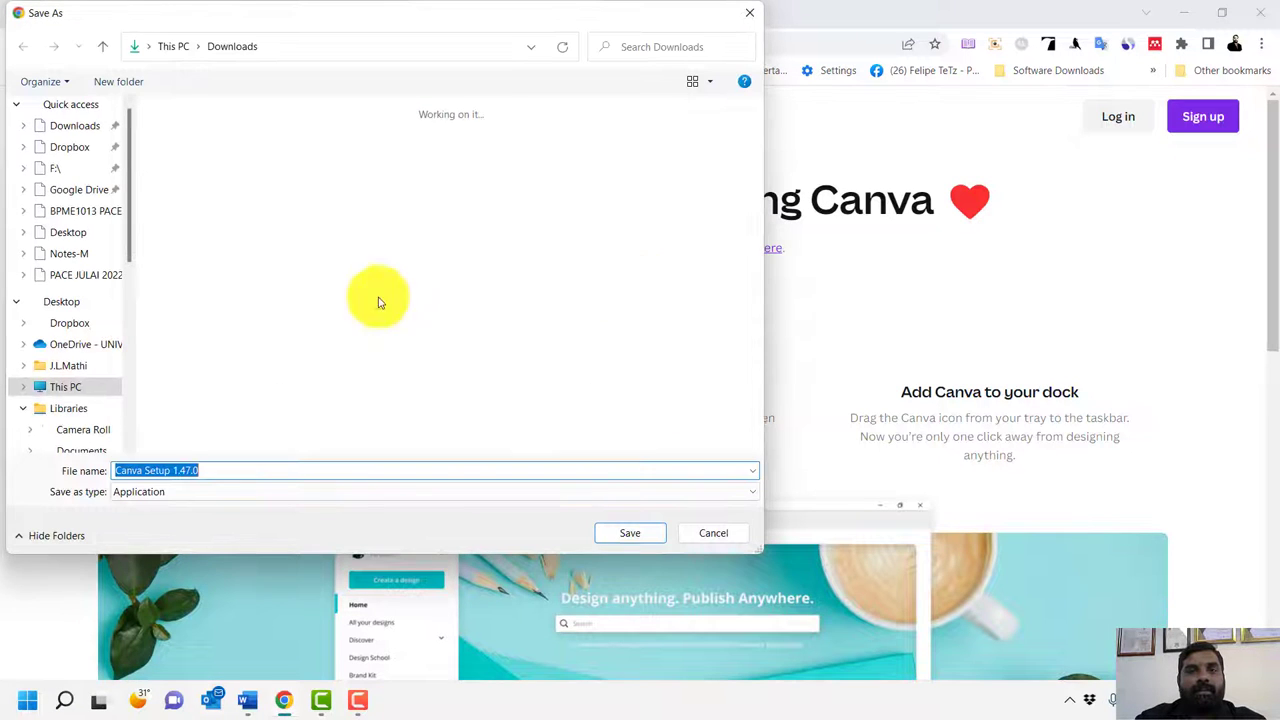
click(651, 542)
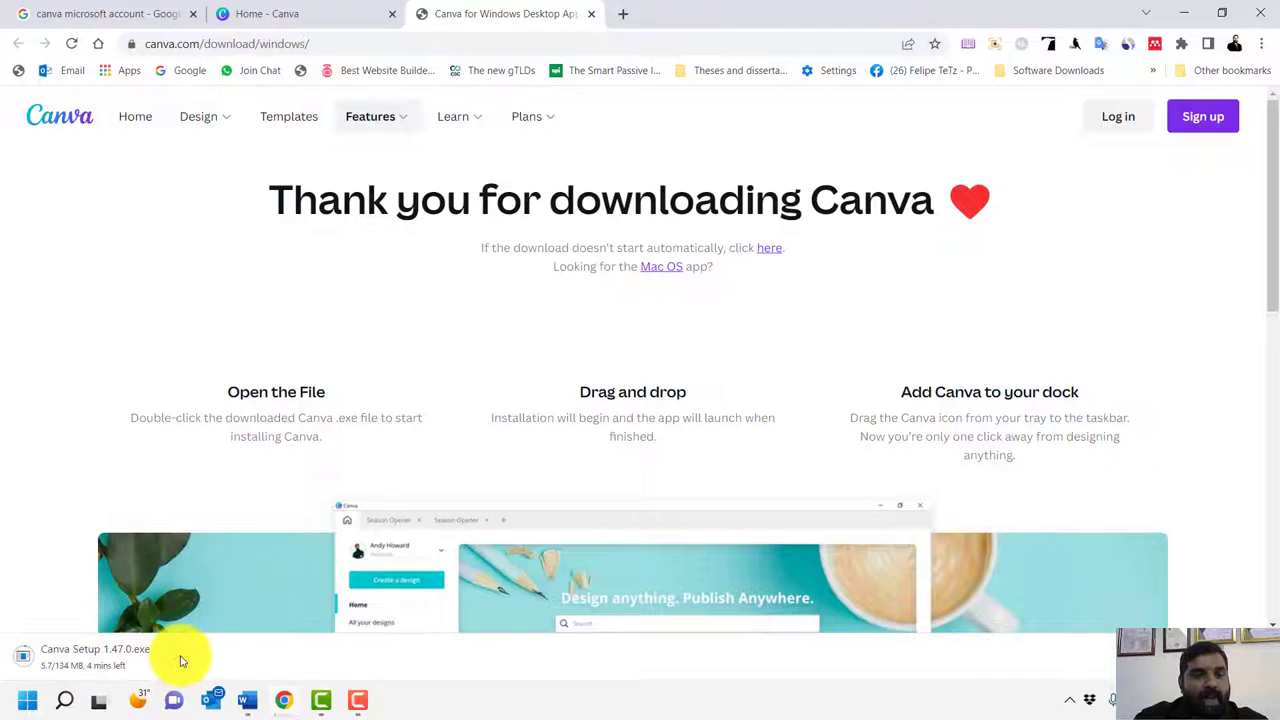
click(177, 656)
click(940, 17)
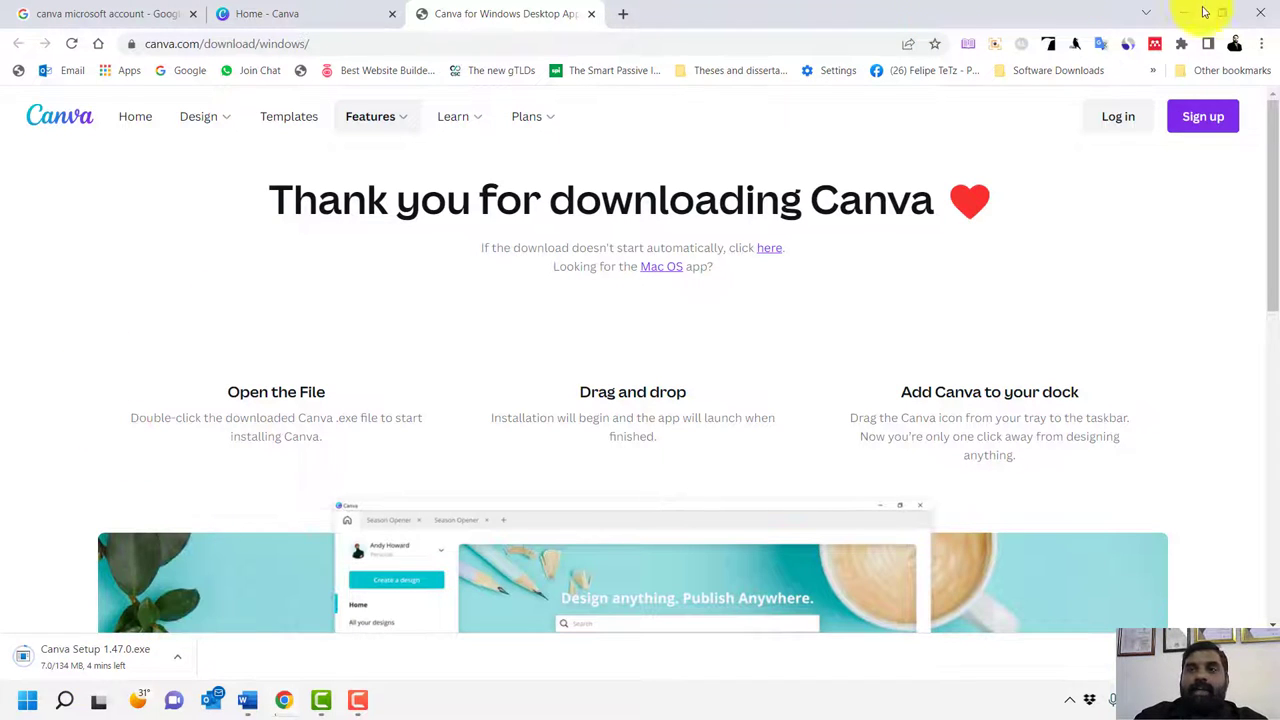
click(1185, 13)
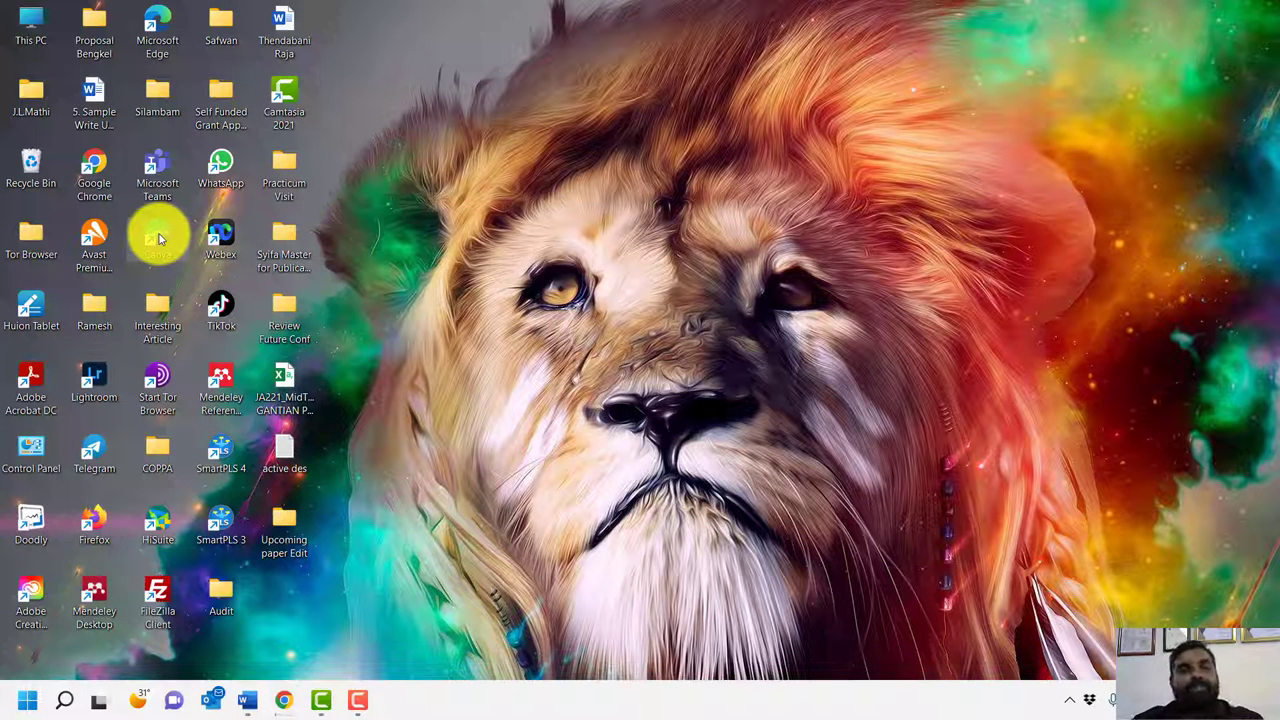
Launch the Canva desktop app from its desktop shortcut, opening the Canva 100 Design Milestone Badge
double_click(158, 238)
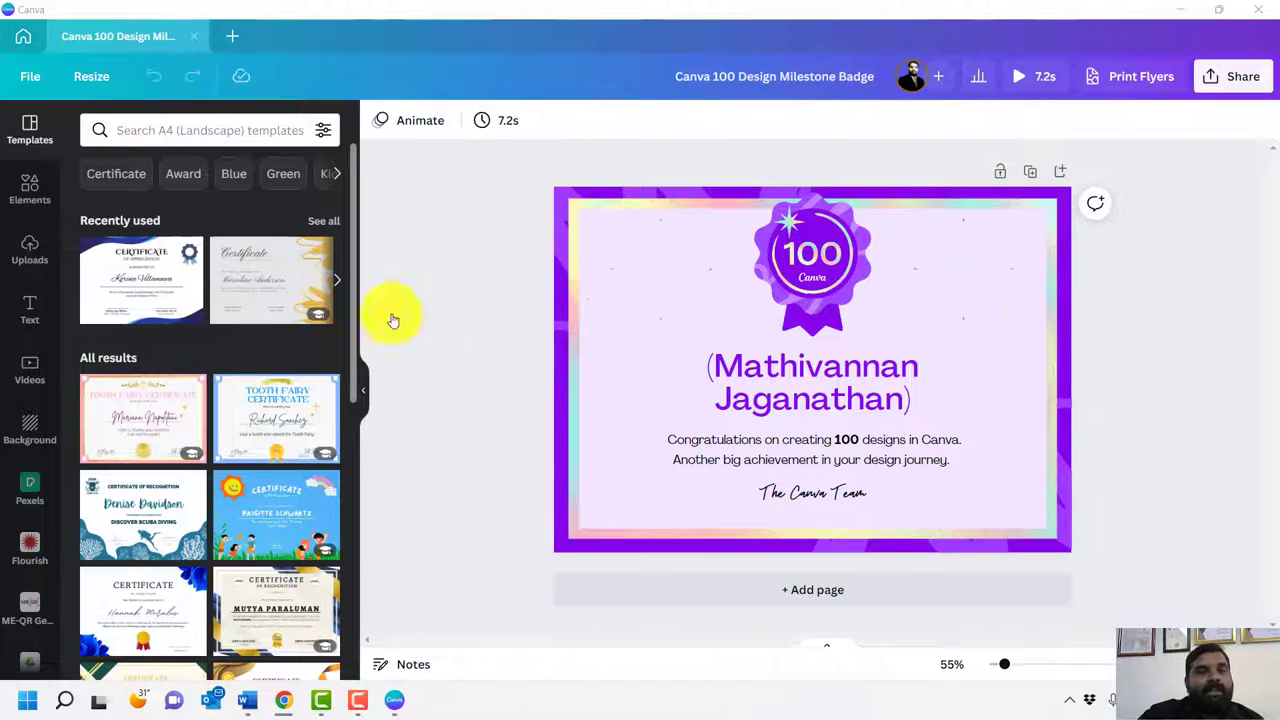
Add the Certificate of Appreciation template as page 2, then go to the app's Home page
click(133, 263)
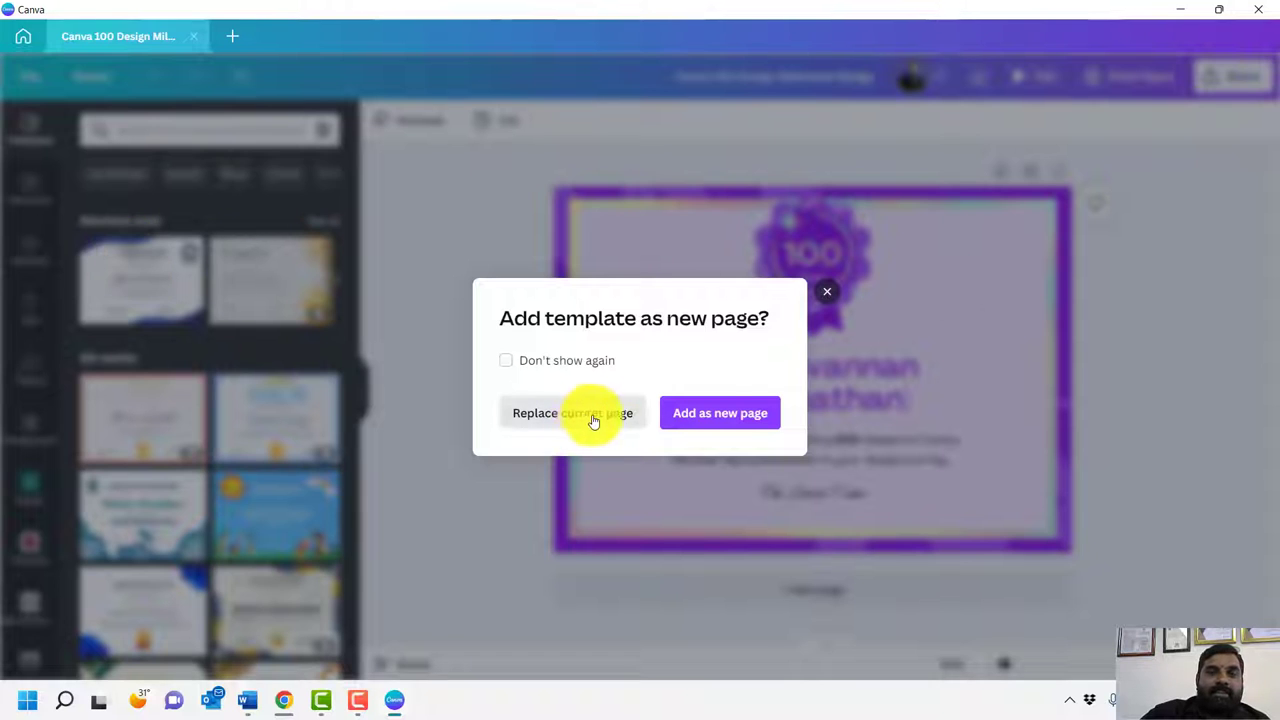
click(713, 422)
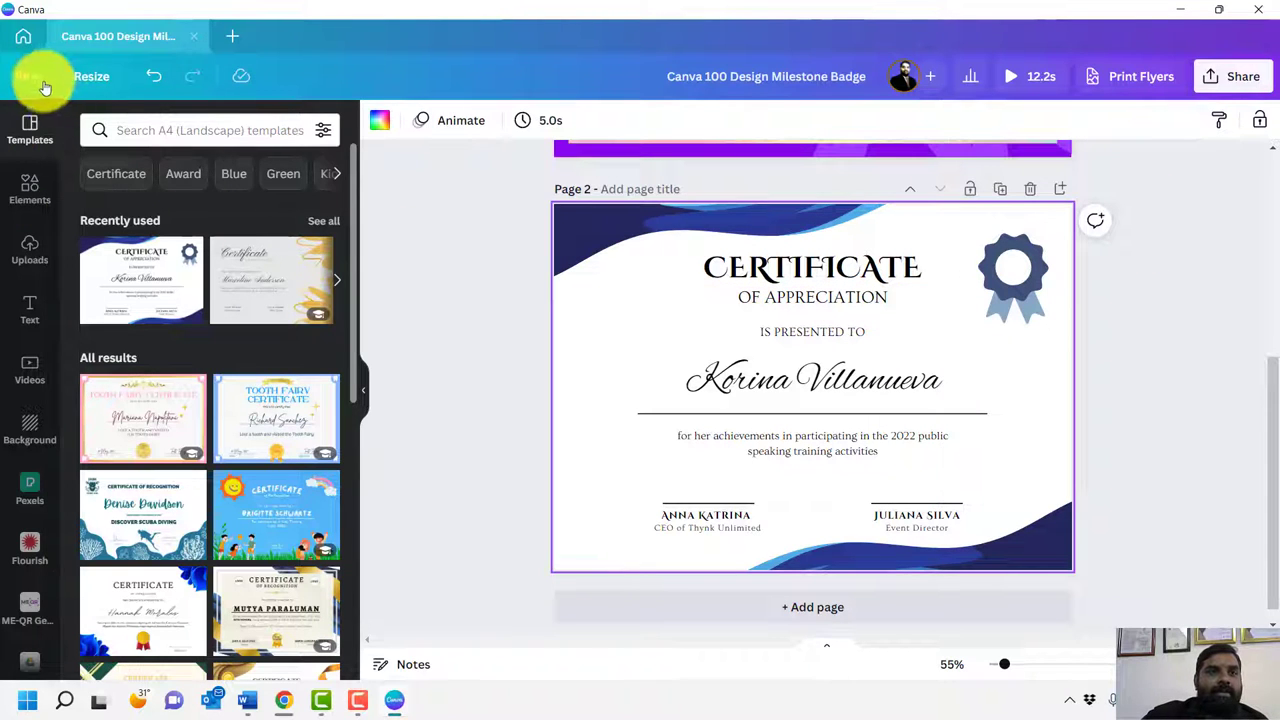
click(24, 38)
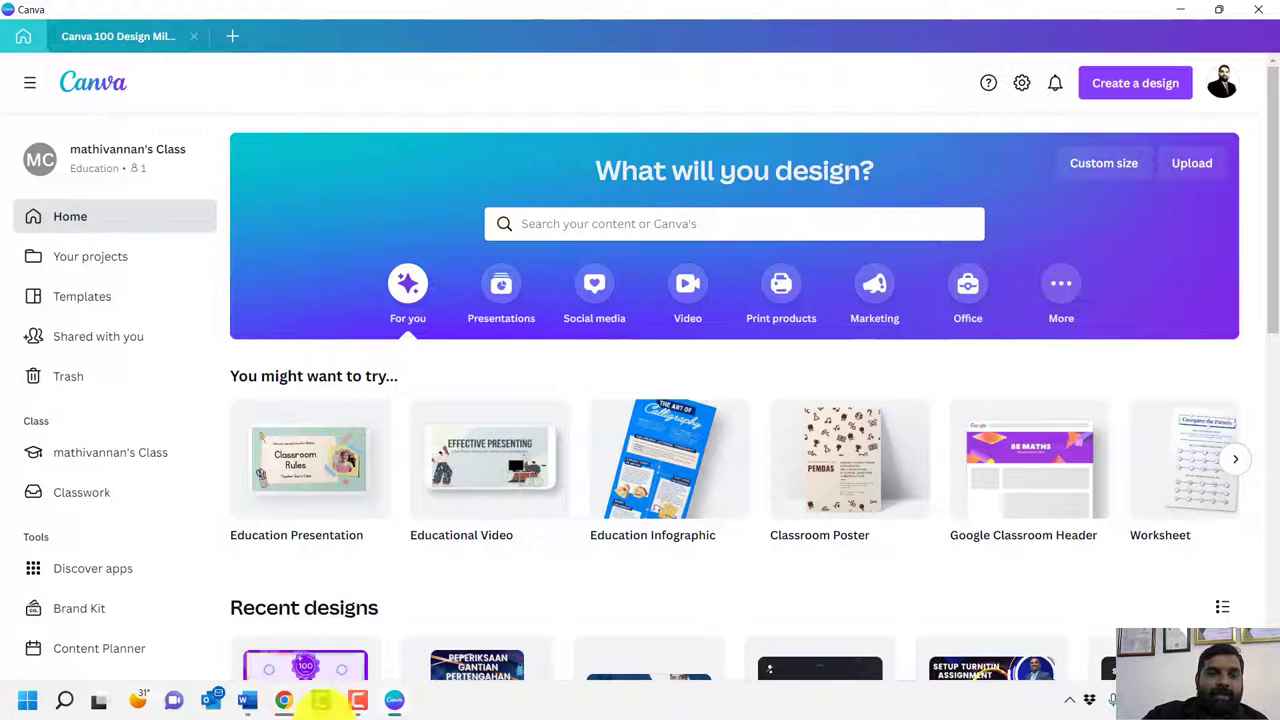
click(284, 700)
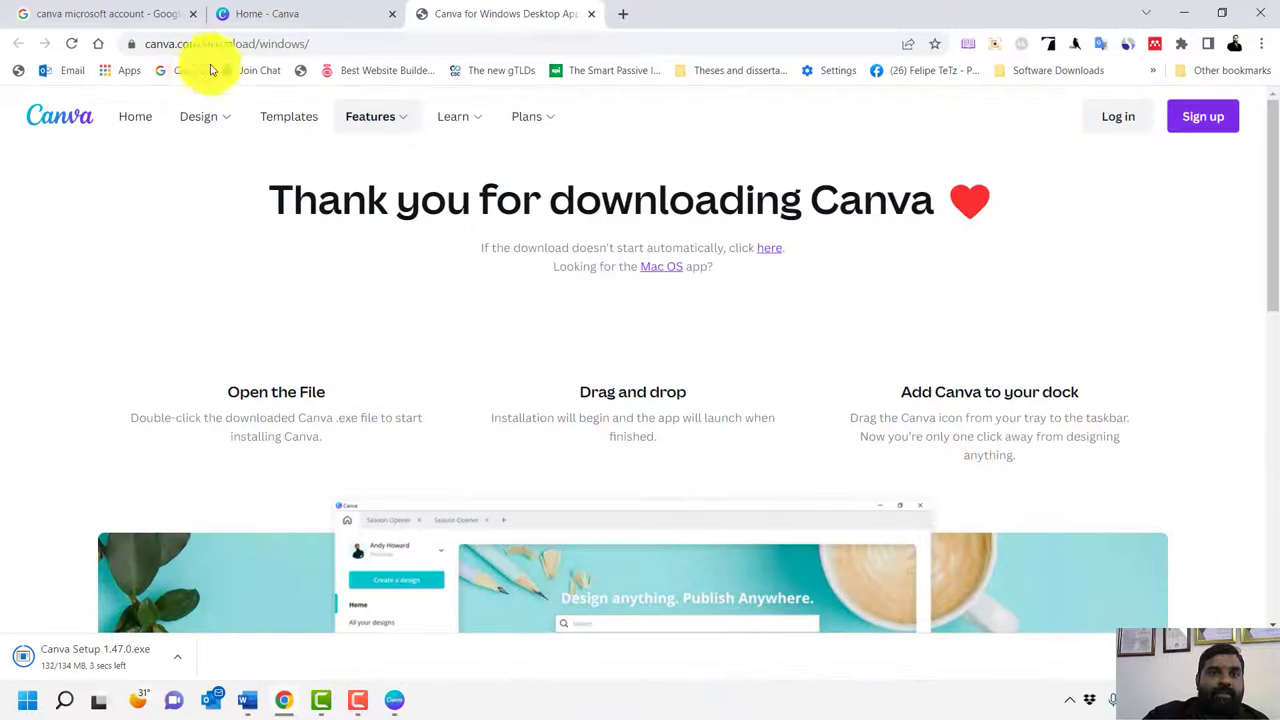
drag(206, 43, 705, 55)
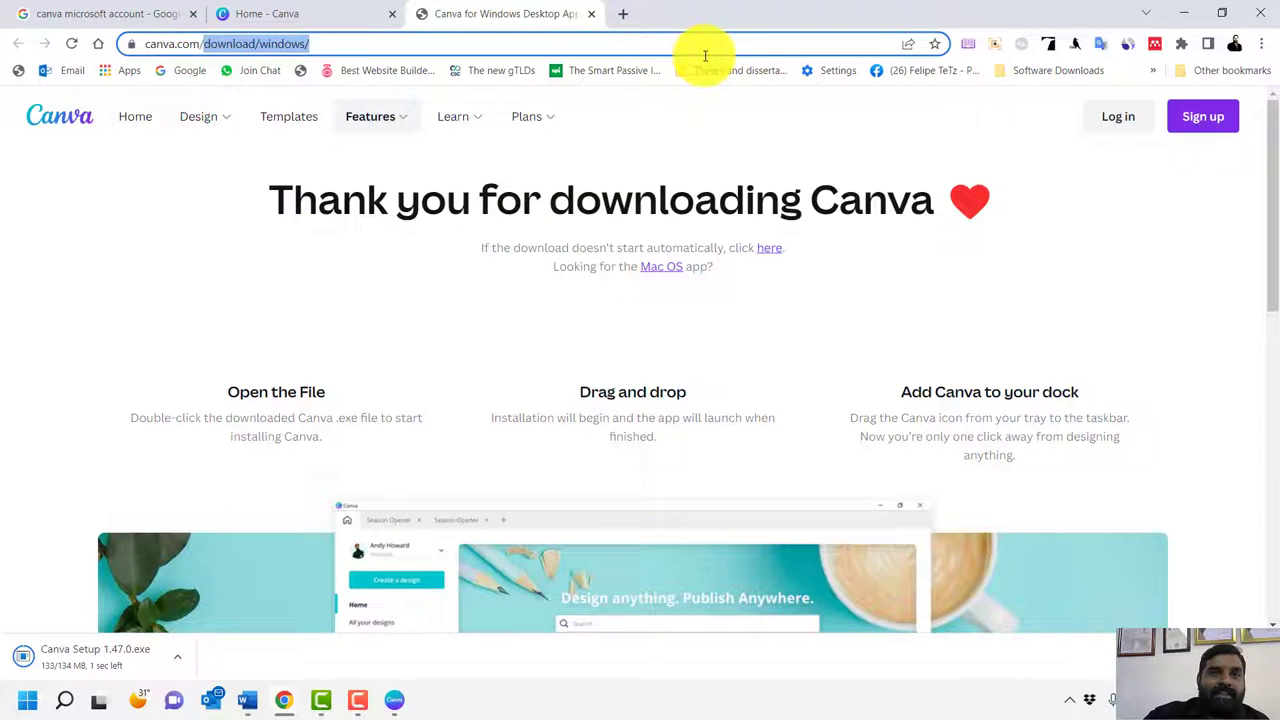
click(366, 12)
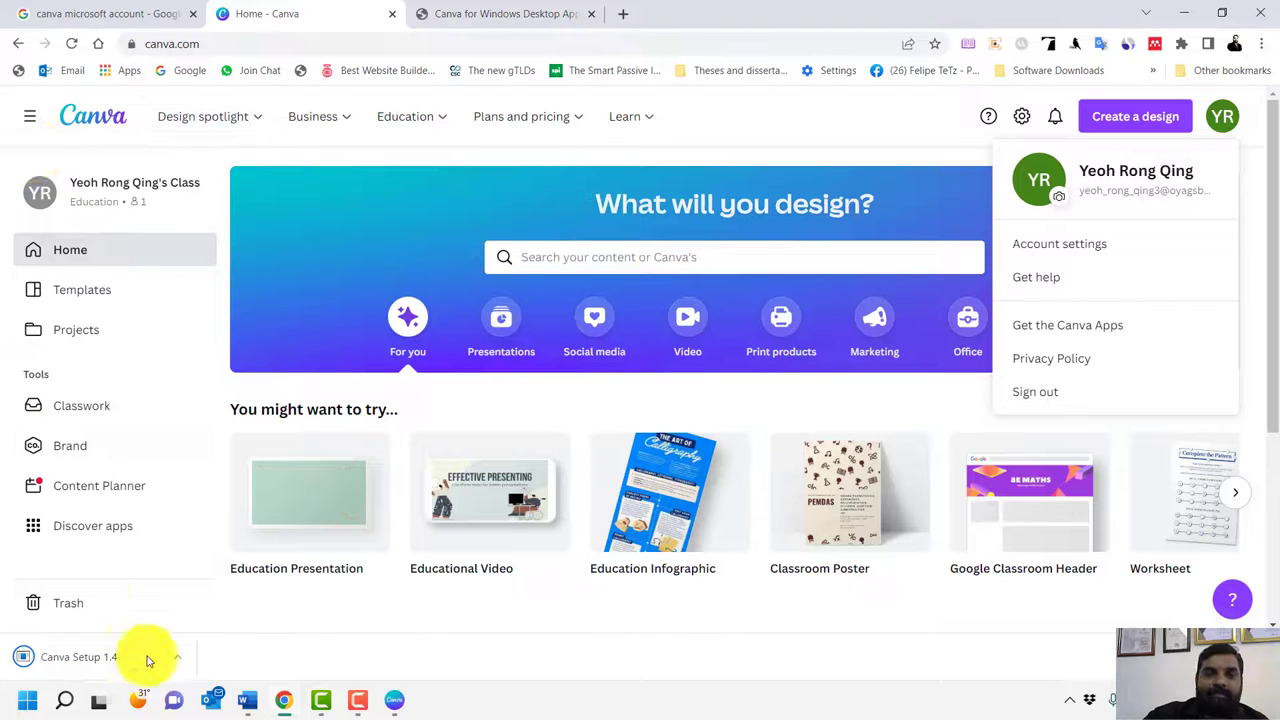
click(395, 702)
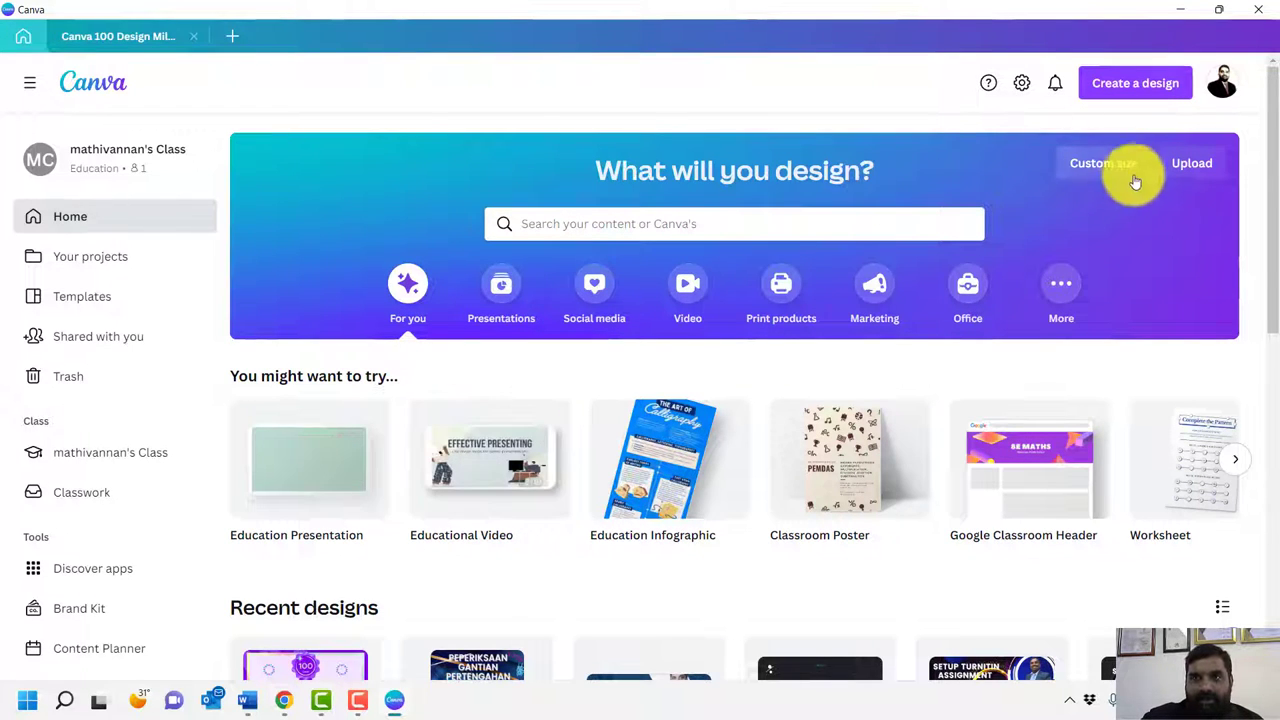
scroll(657, 466, down, 8)
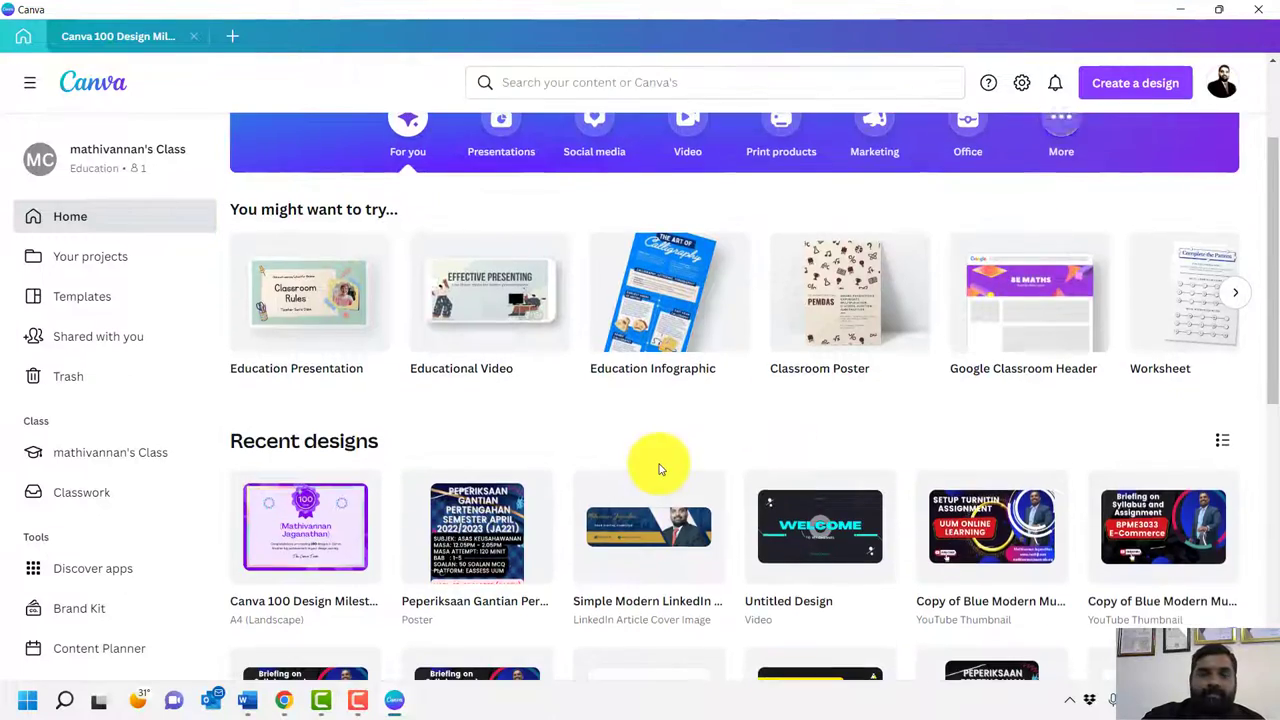
scroll(657, 471, up, 5)
scroll(662, 471, up, 3)
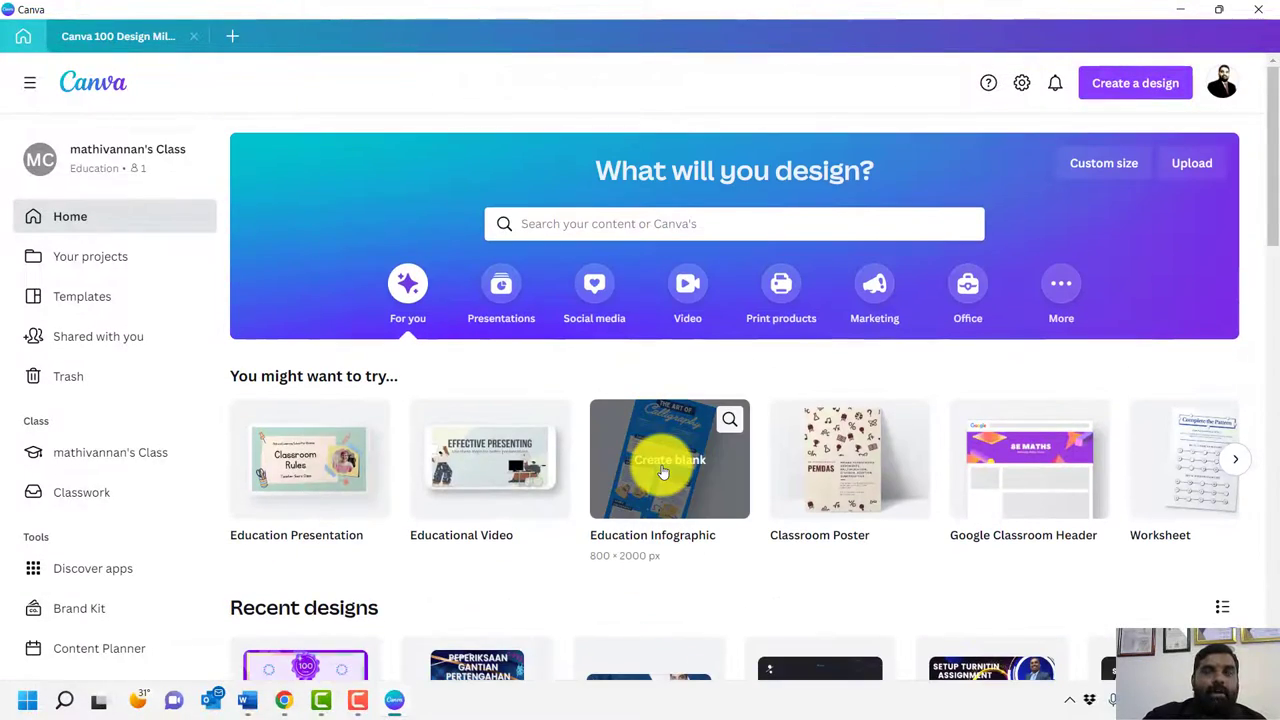
Close Chrome's Home - Canva and Canva for Windows tabs, leaving the Google search, then return to the app
click(1222, 84)
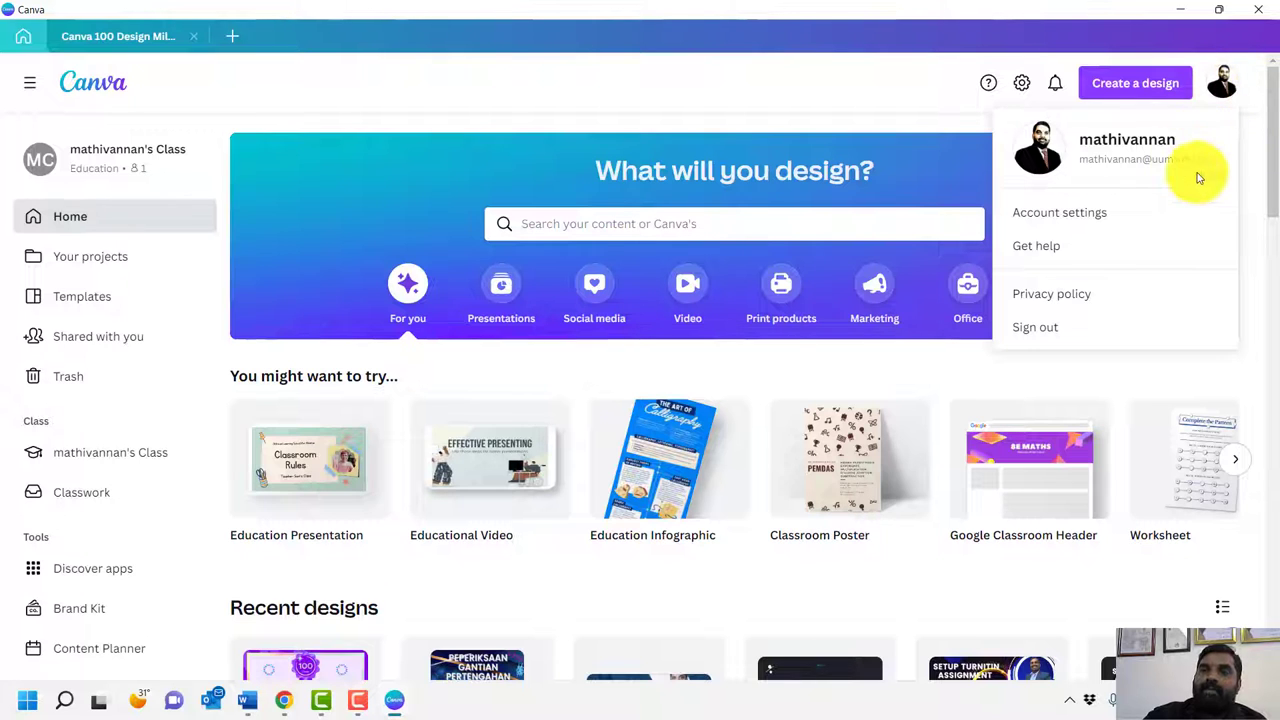
click(837, 77)
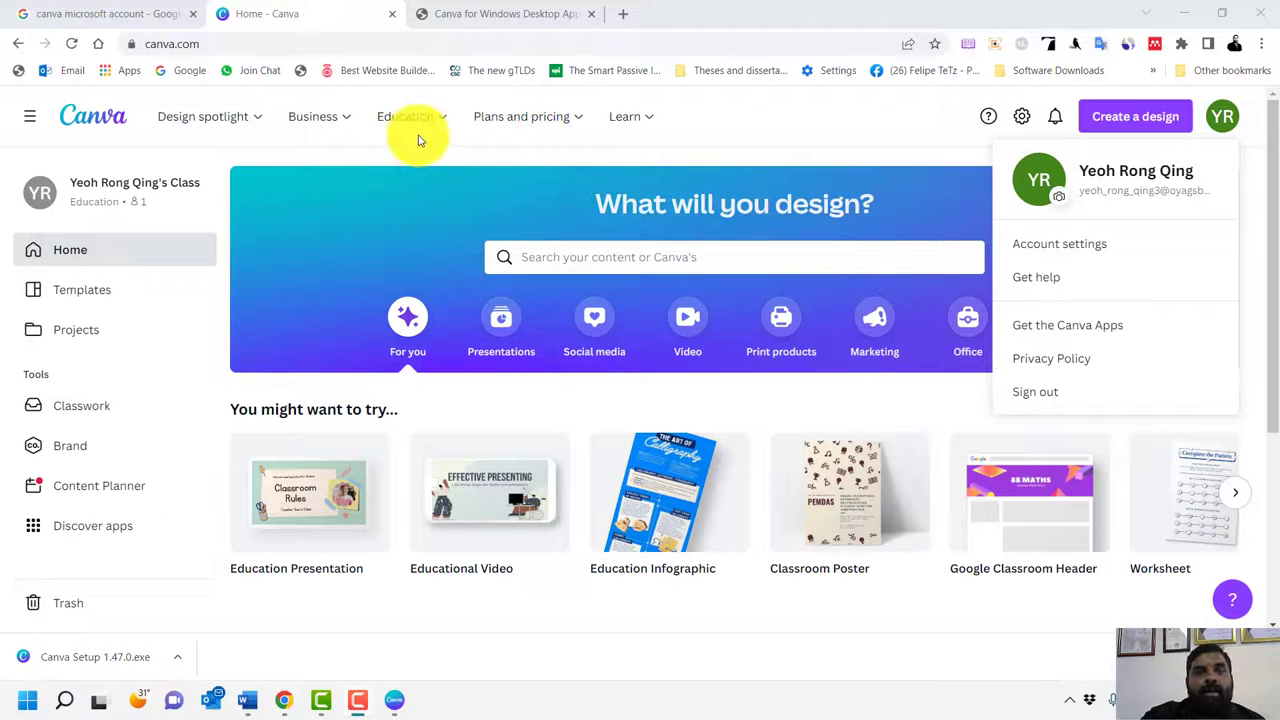
click(790, 117)
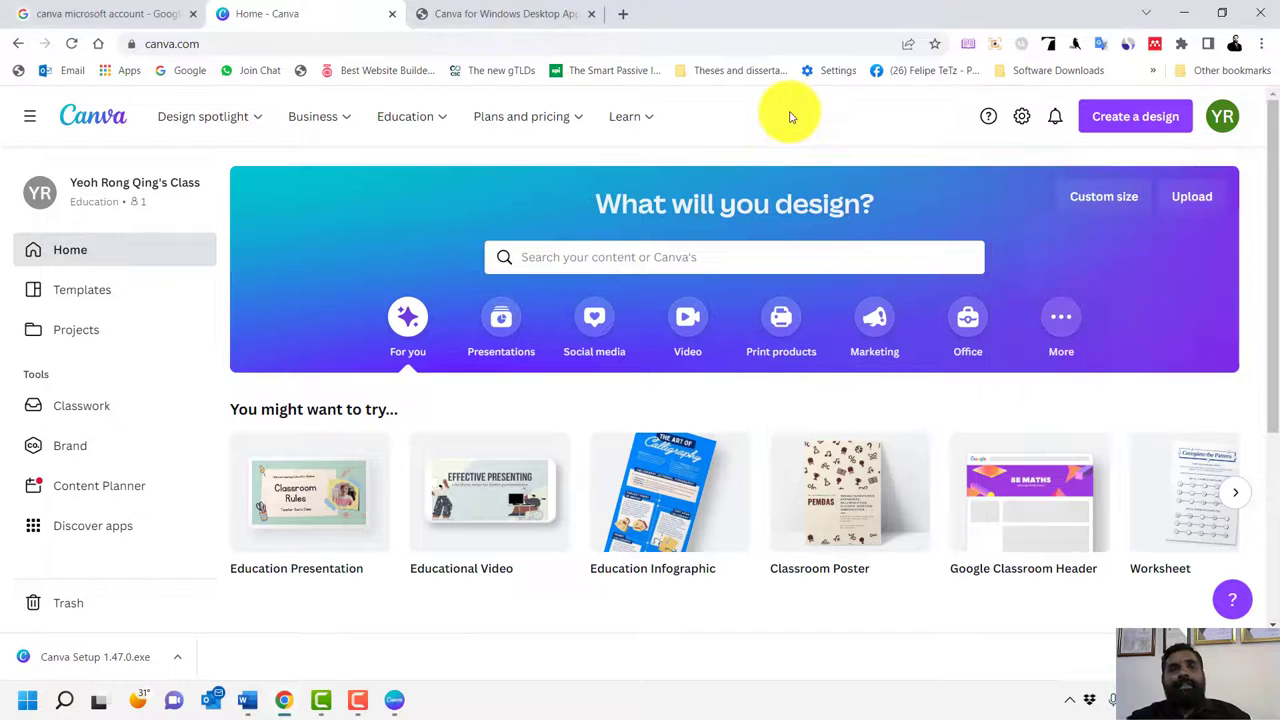
click(395, 20)
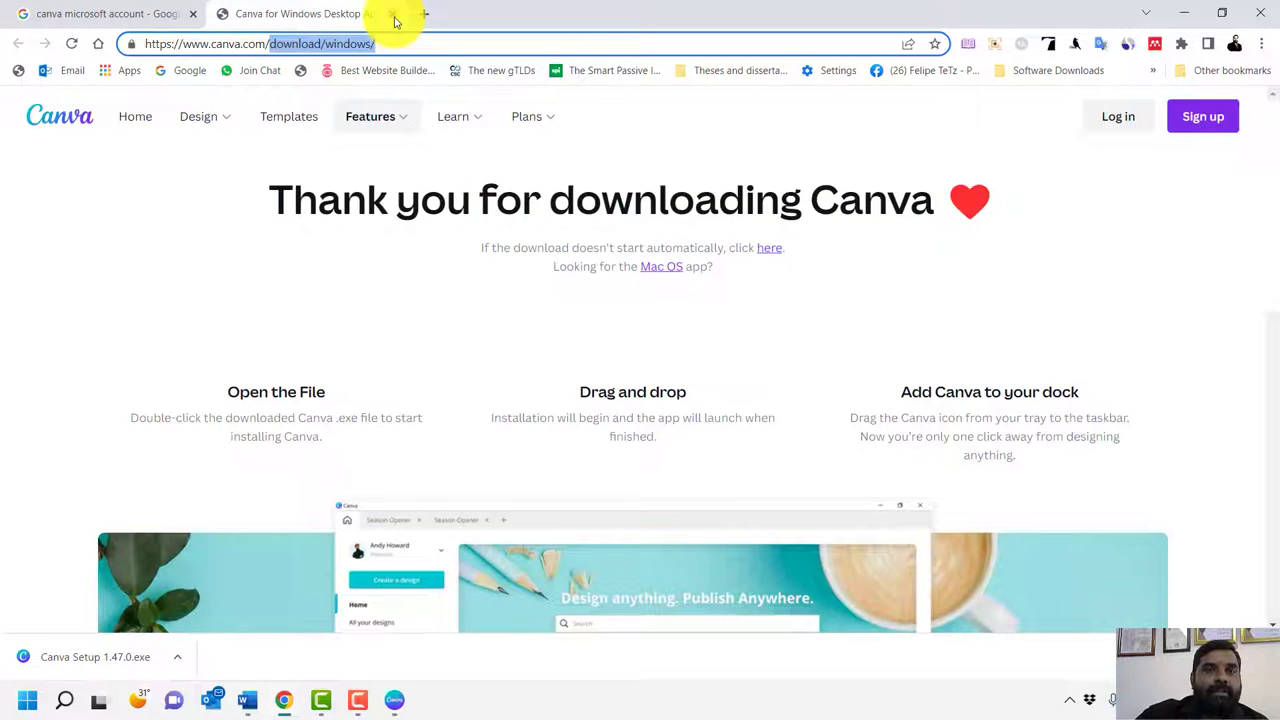
click(395, 18)
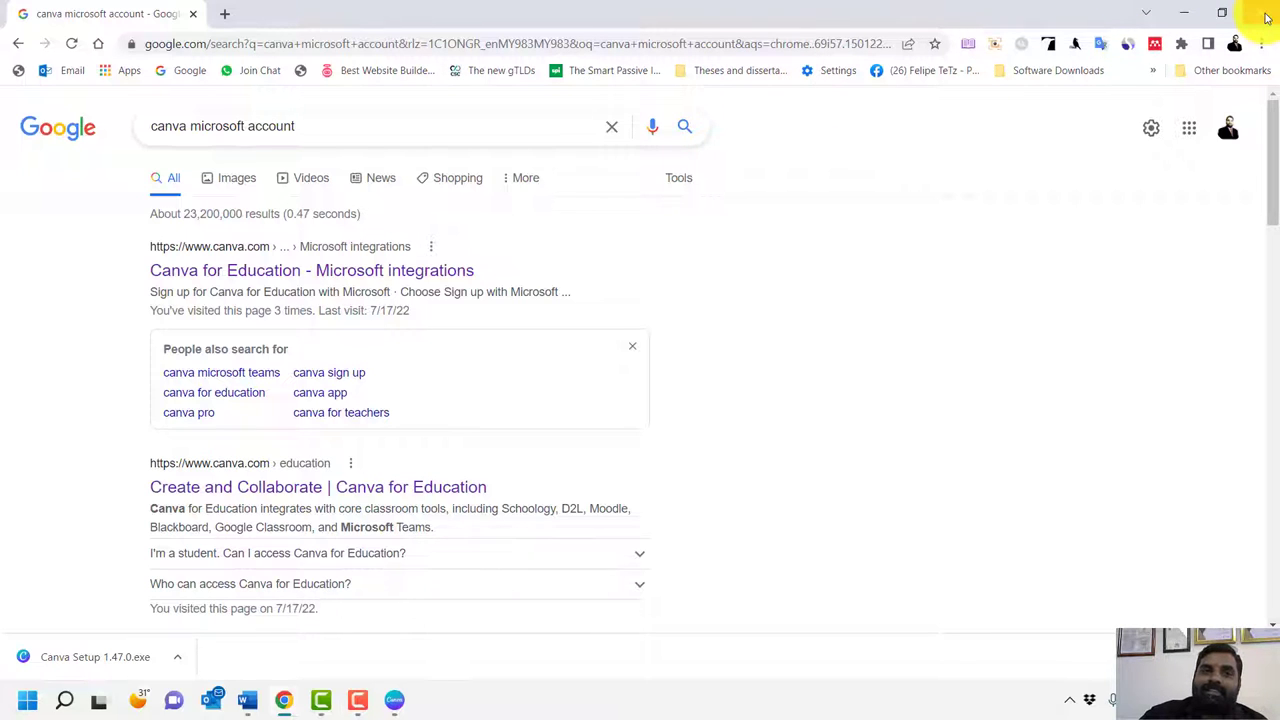
click(390, 699)
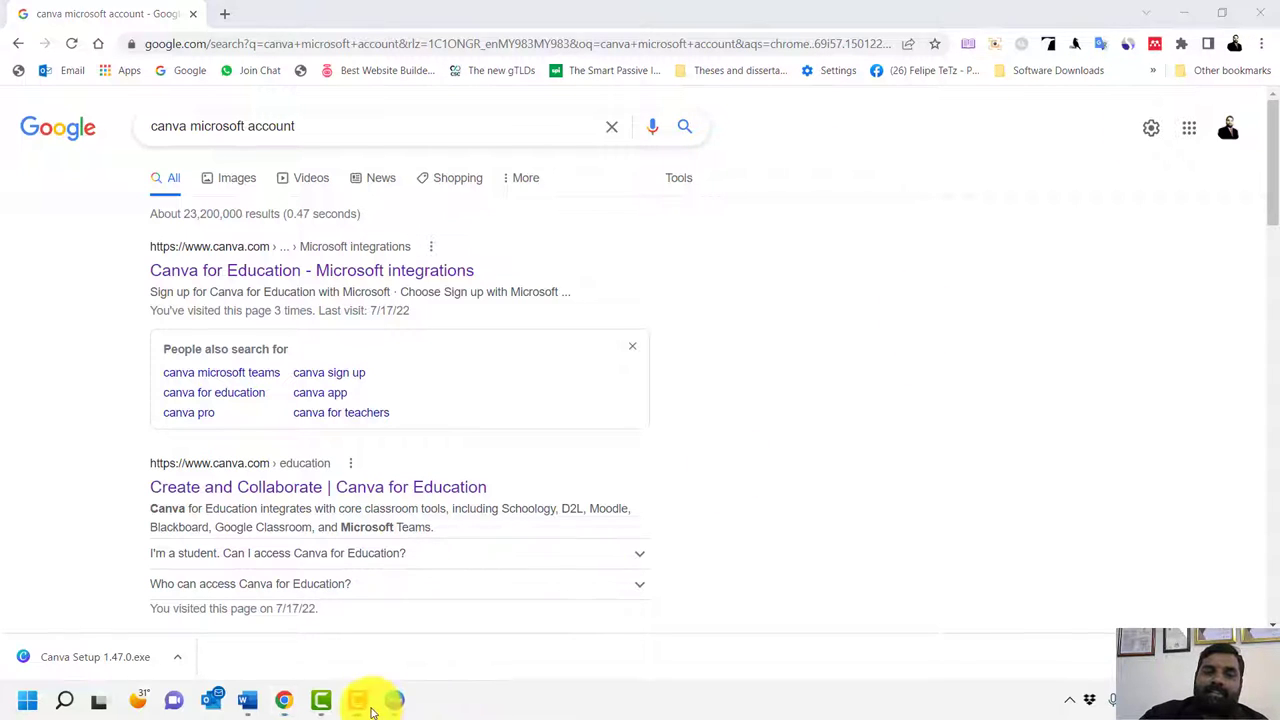